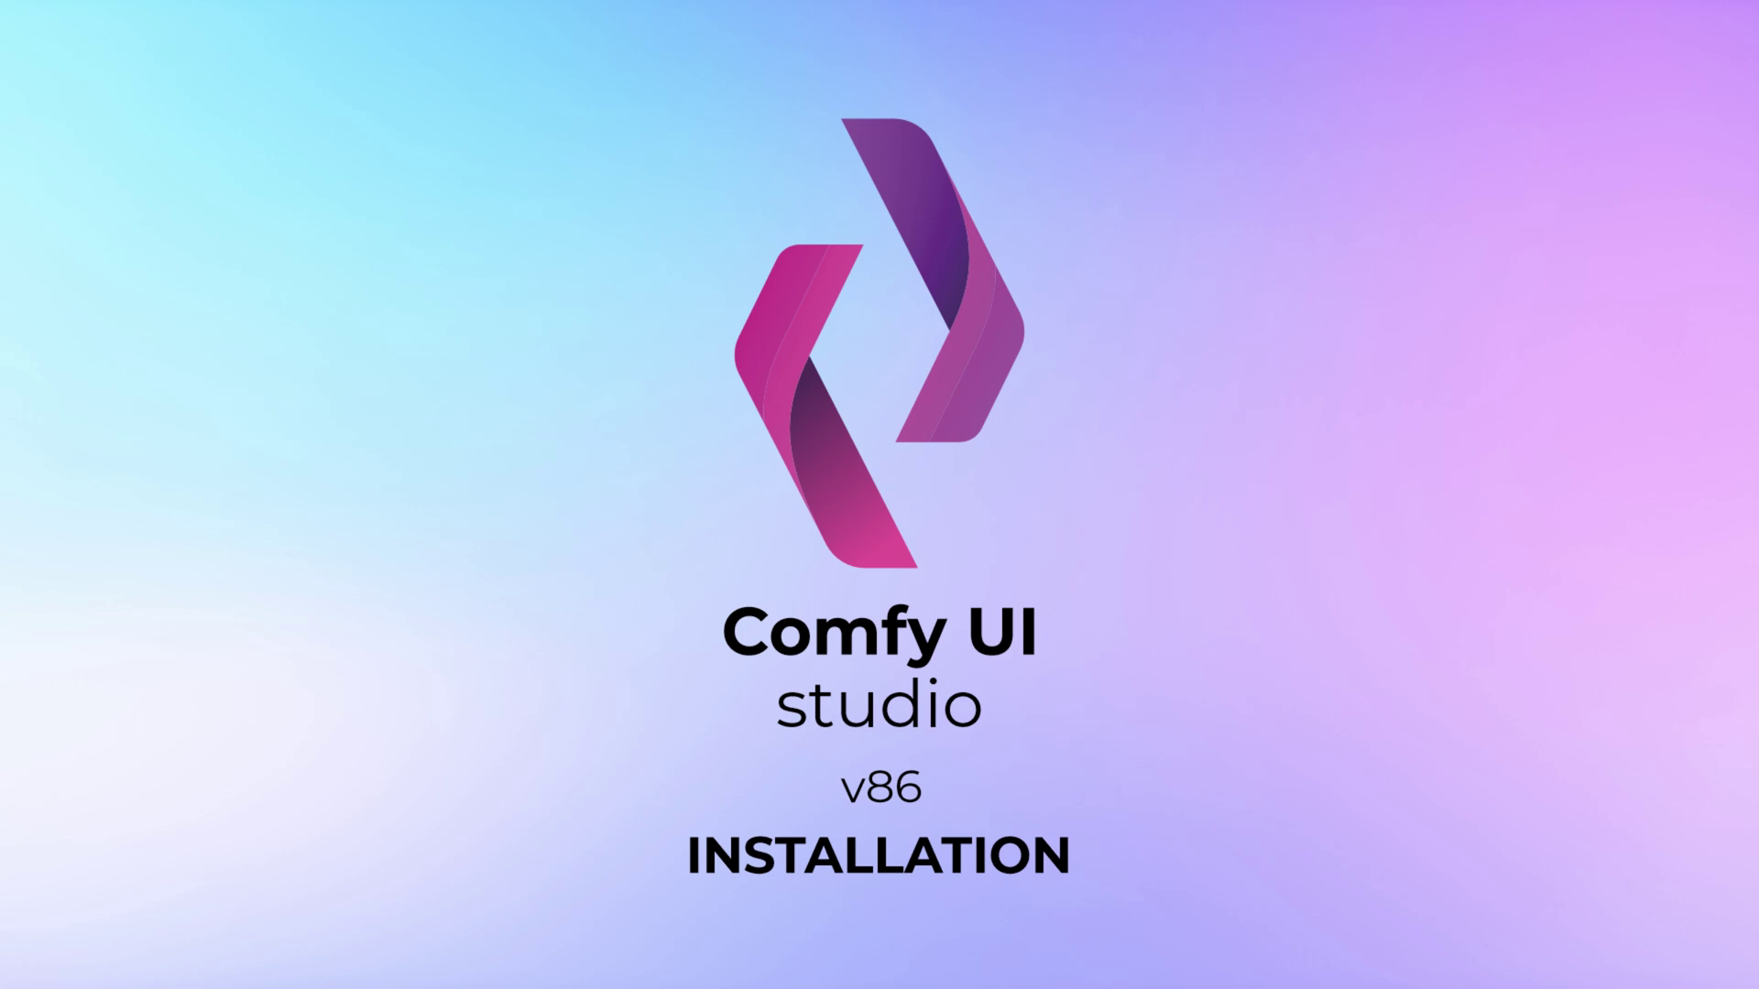
Open the ComfyUI-studio-v86 folder and point out the 1-DOWNLOAD ALL MODELS.bat and START.bat files.
{"action": "left_click_drag", "start_coordinate": [1048, 463], "coordinate": [659, 288]}
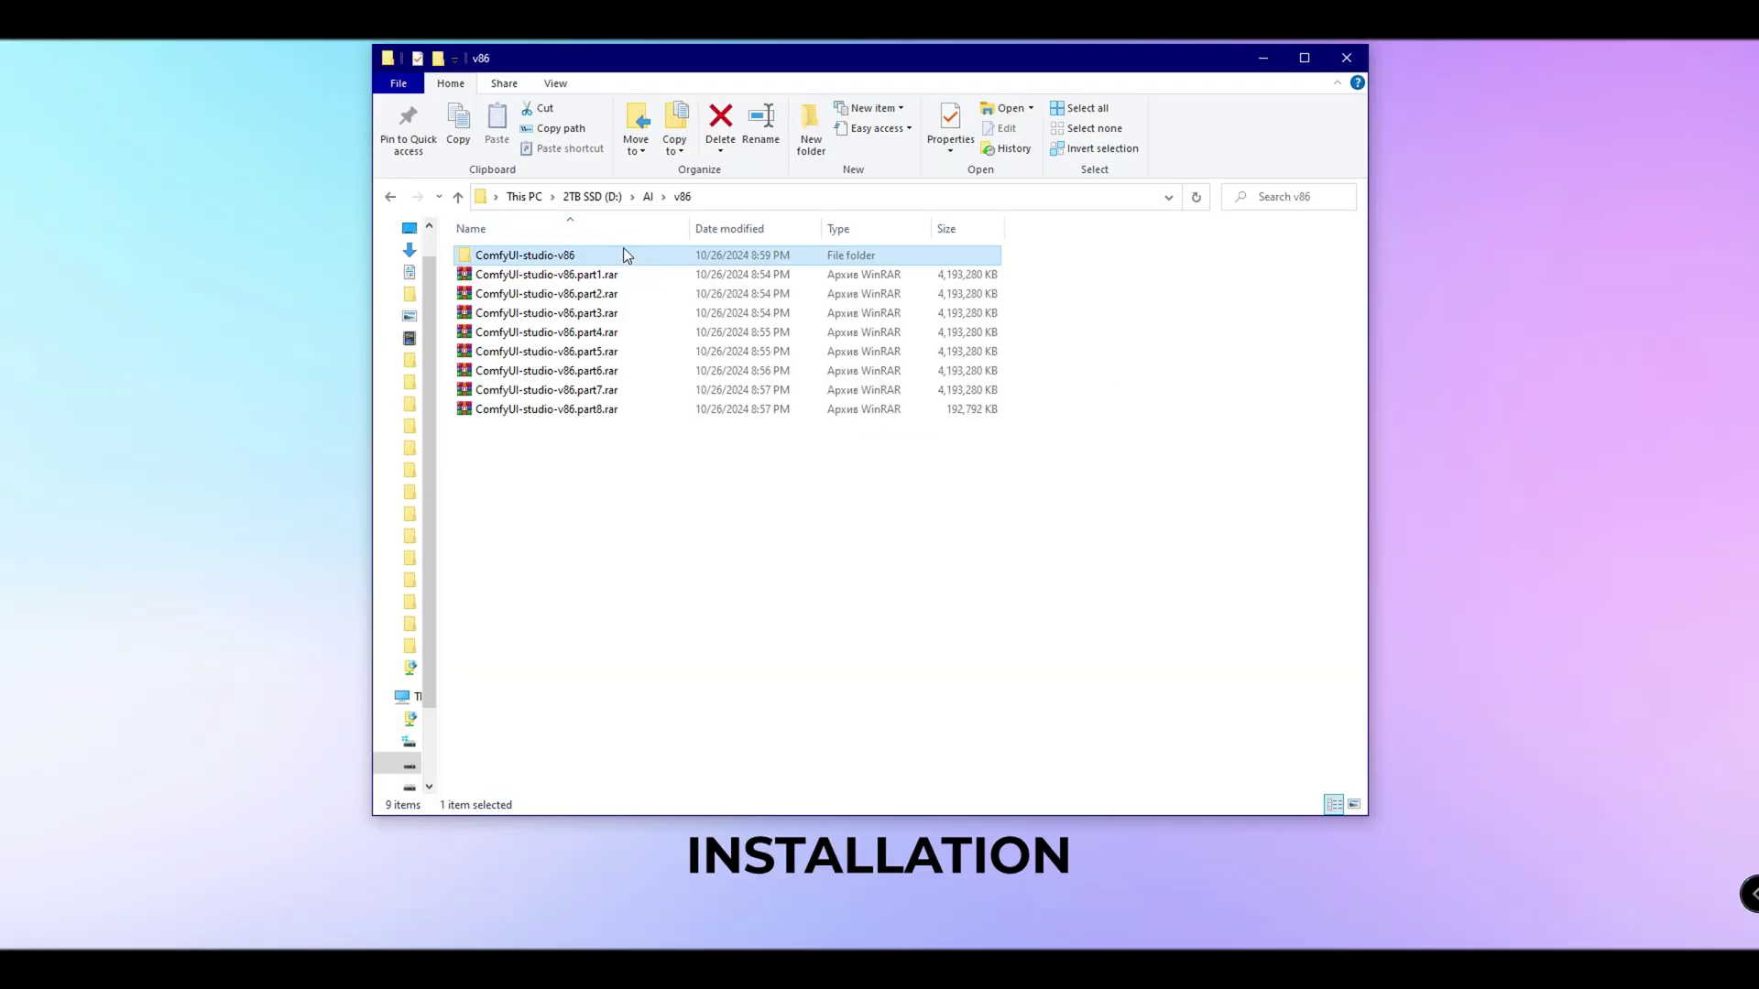
{"action": "double_click", "coordinate": [630, 251]}
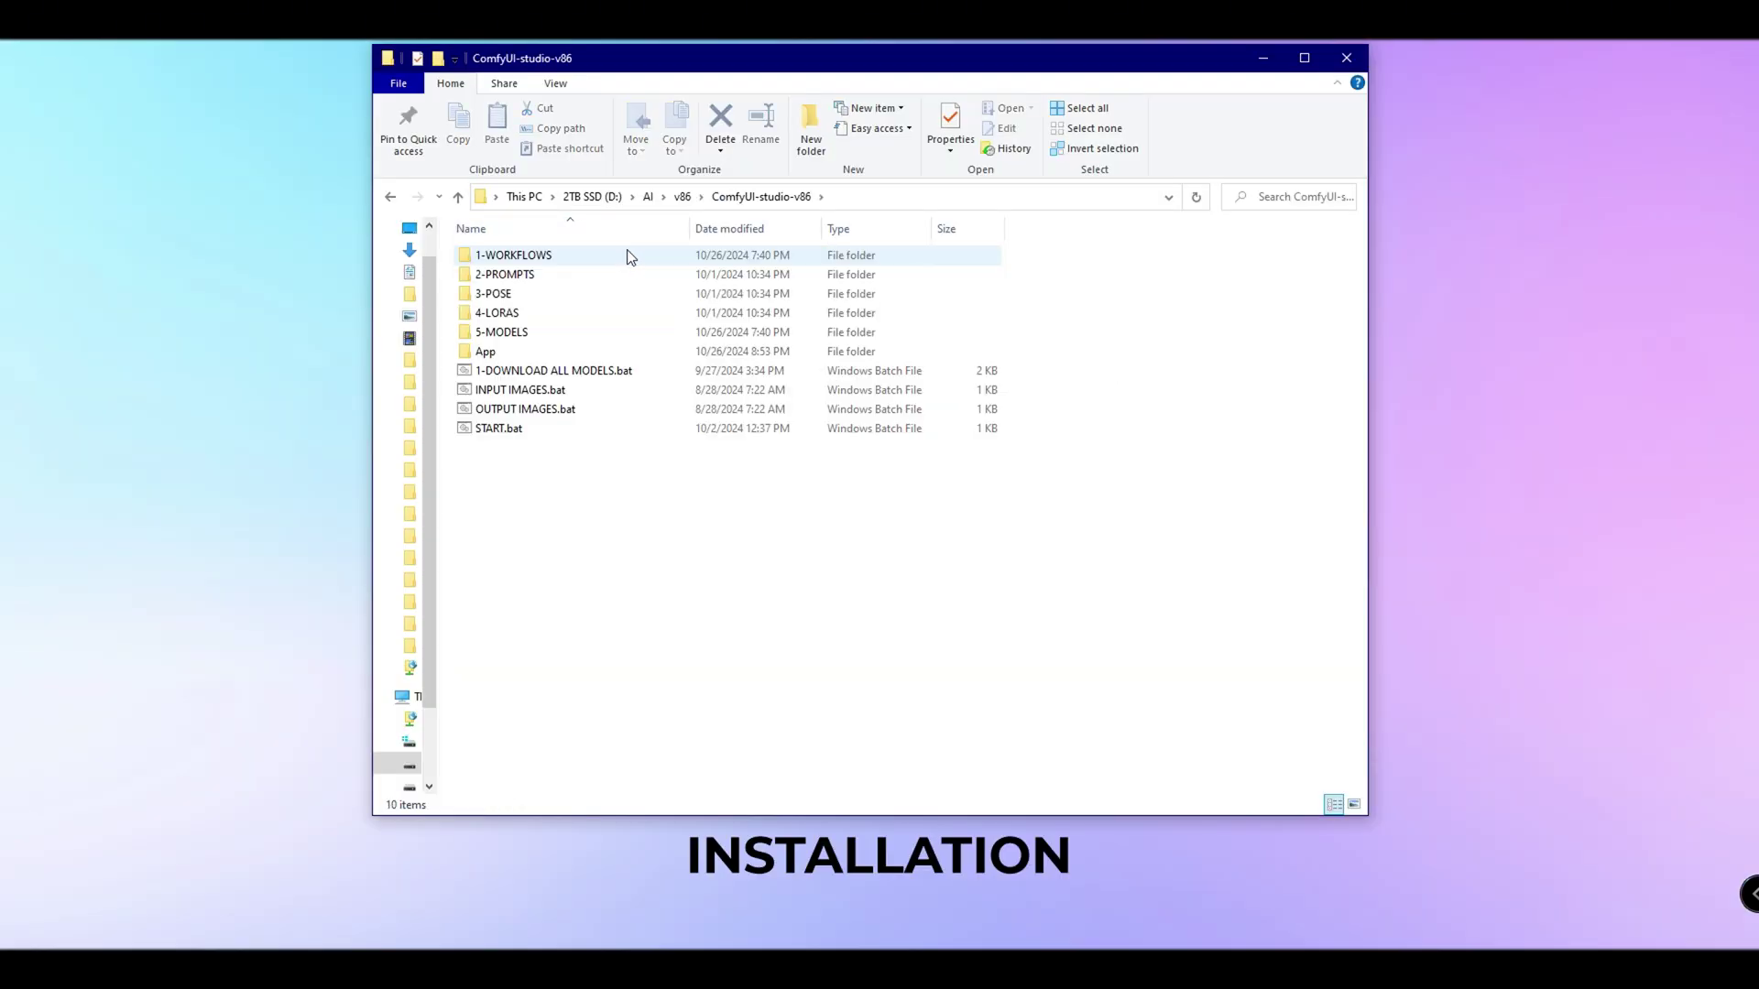
{"action": "left_click", "coordinate": [623, 372]}
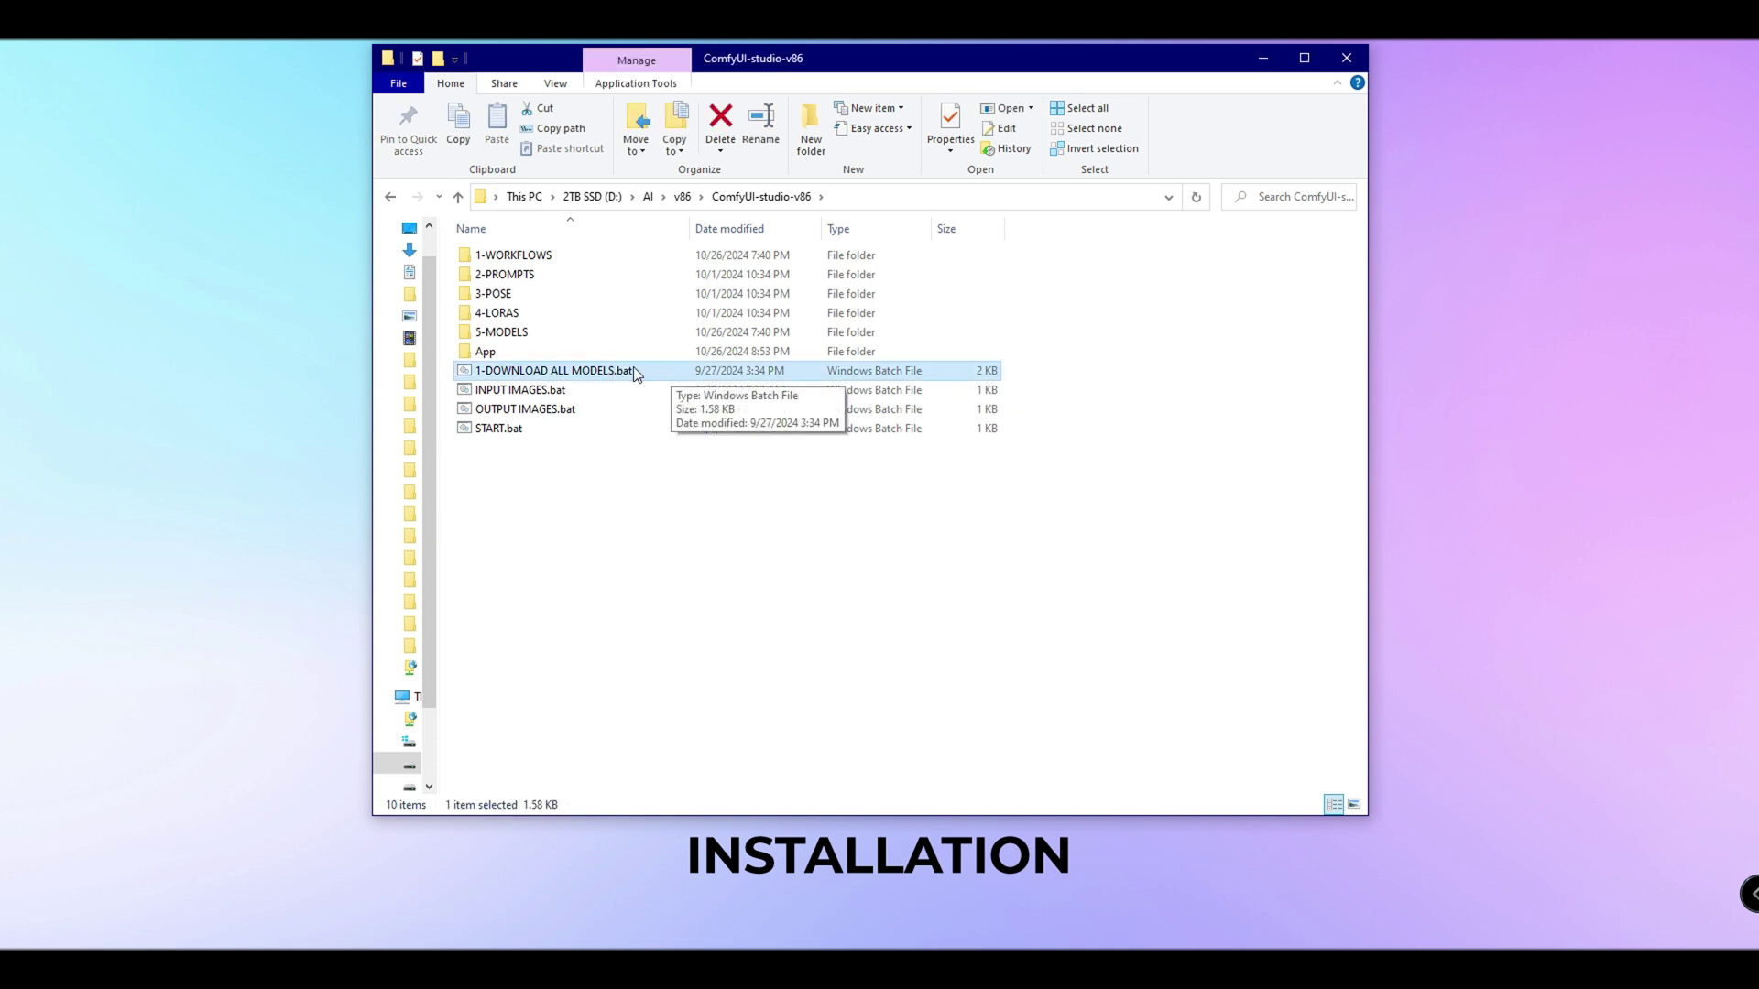
{"action": "left_click", "coordinate": [562, 444]}
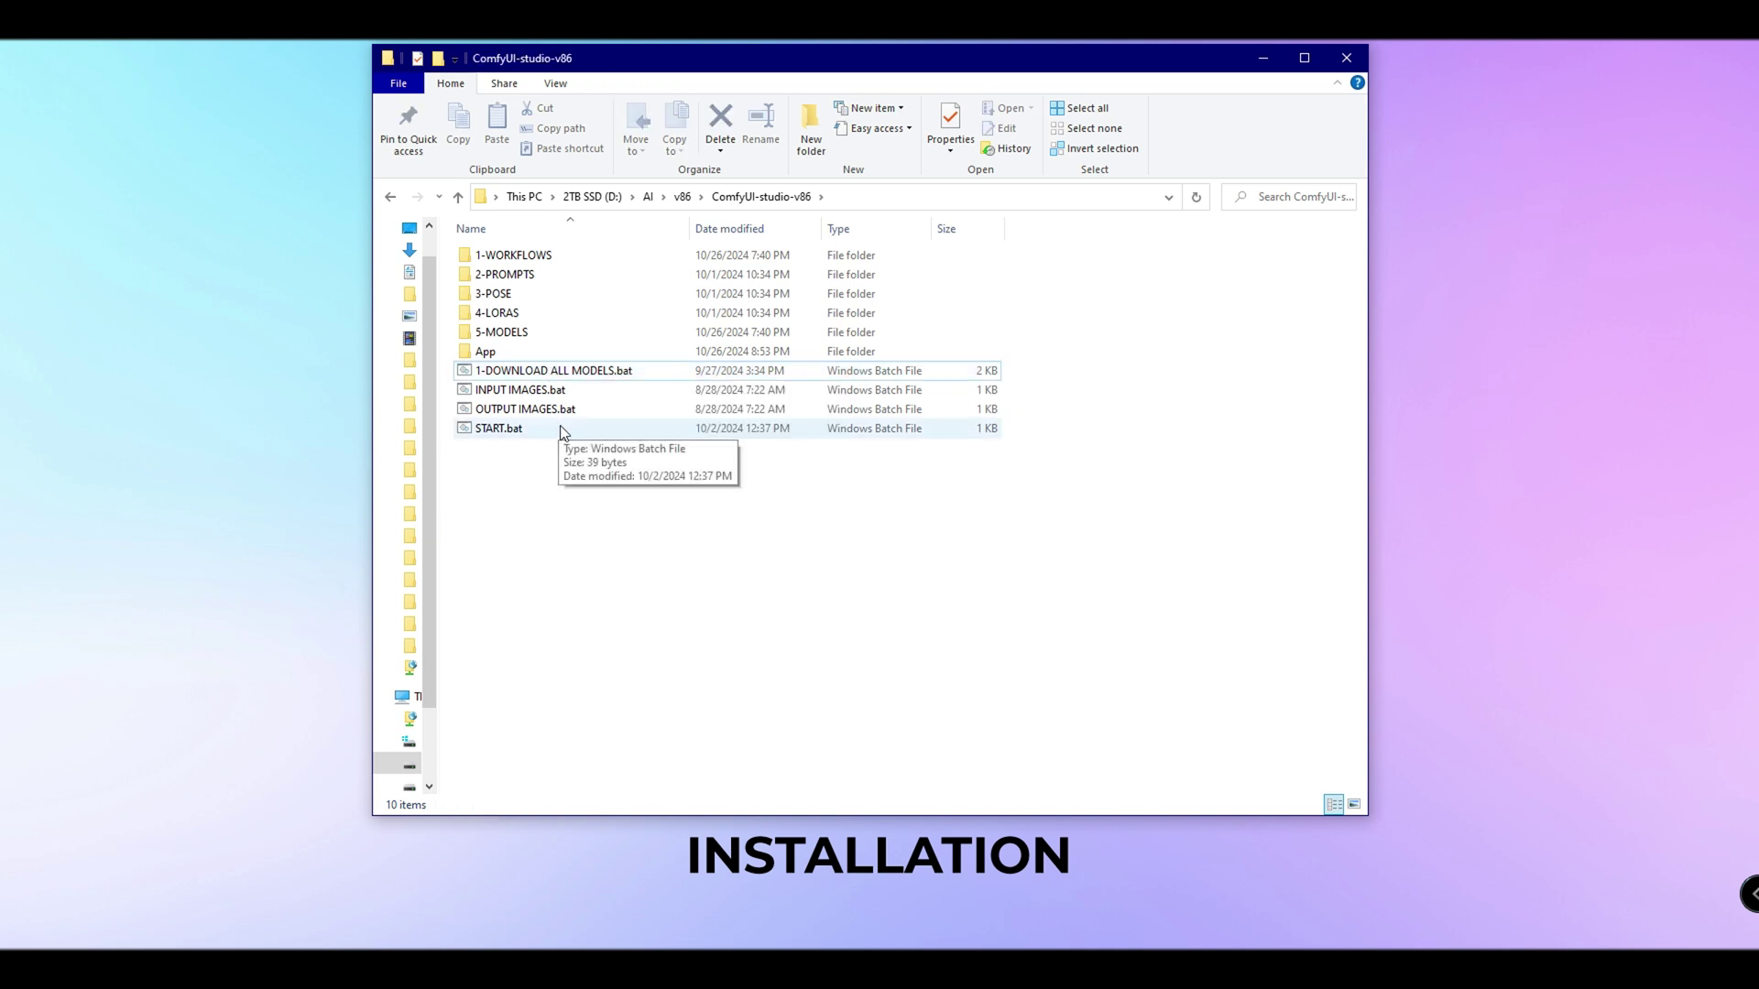
{"action": "left_click", "coordinate": [561, 427]}
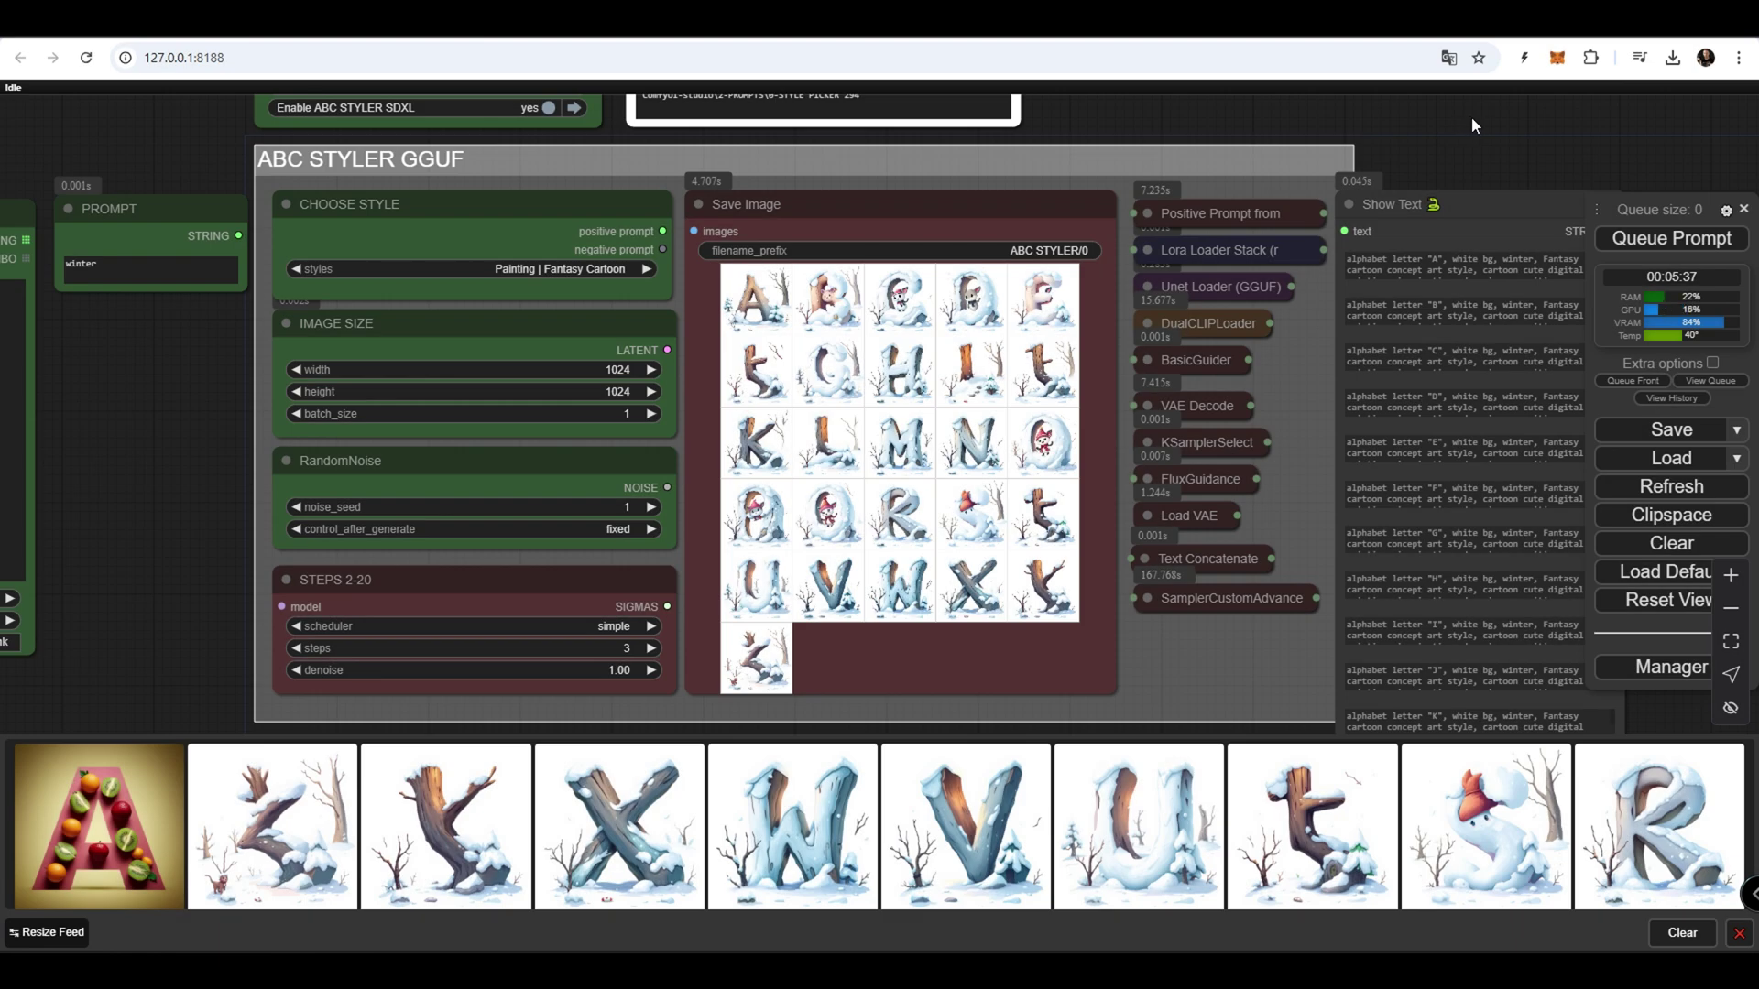
Pan to the ABC STYLER SDXL group and open the fruit-covered letter A result at full size.
{"action": "left_click_drag", "start_coordinate": [1696, 154], "coordinate": [38, 376]}
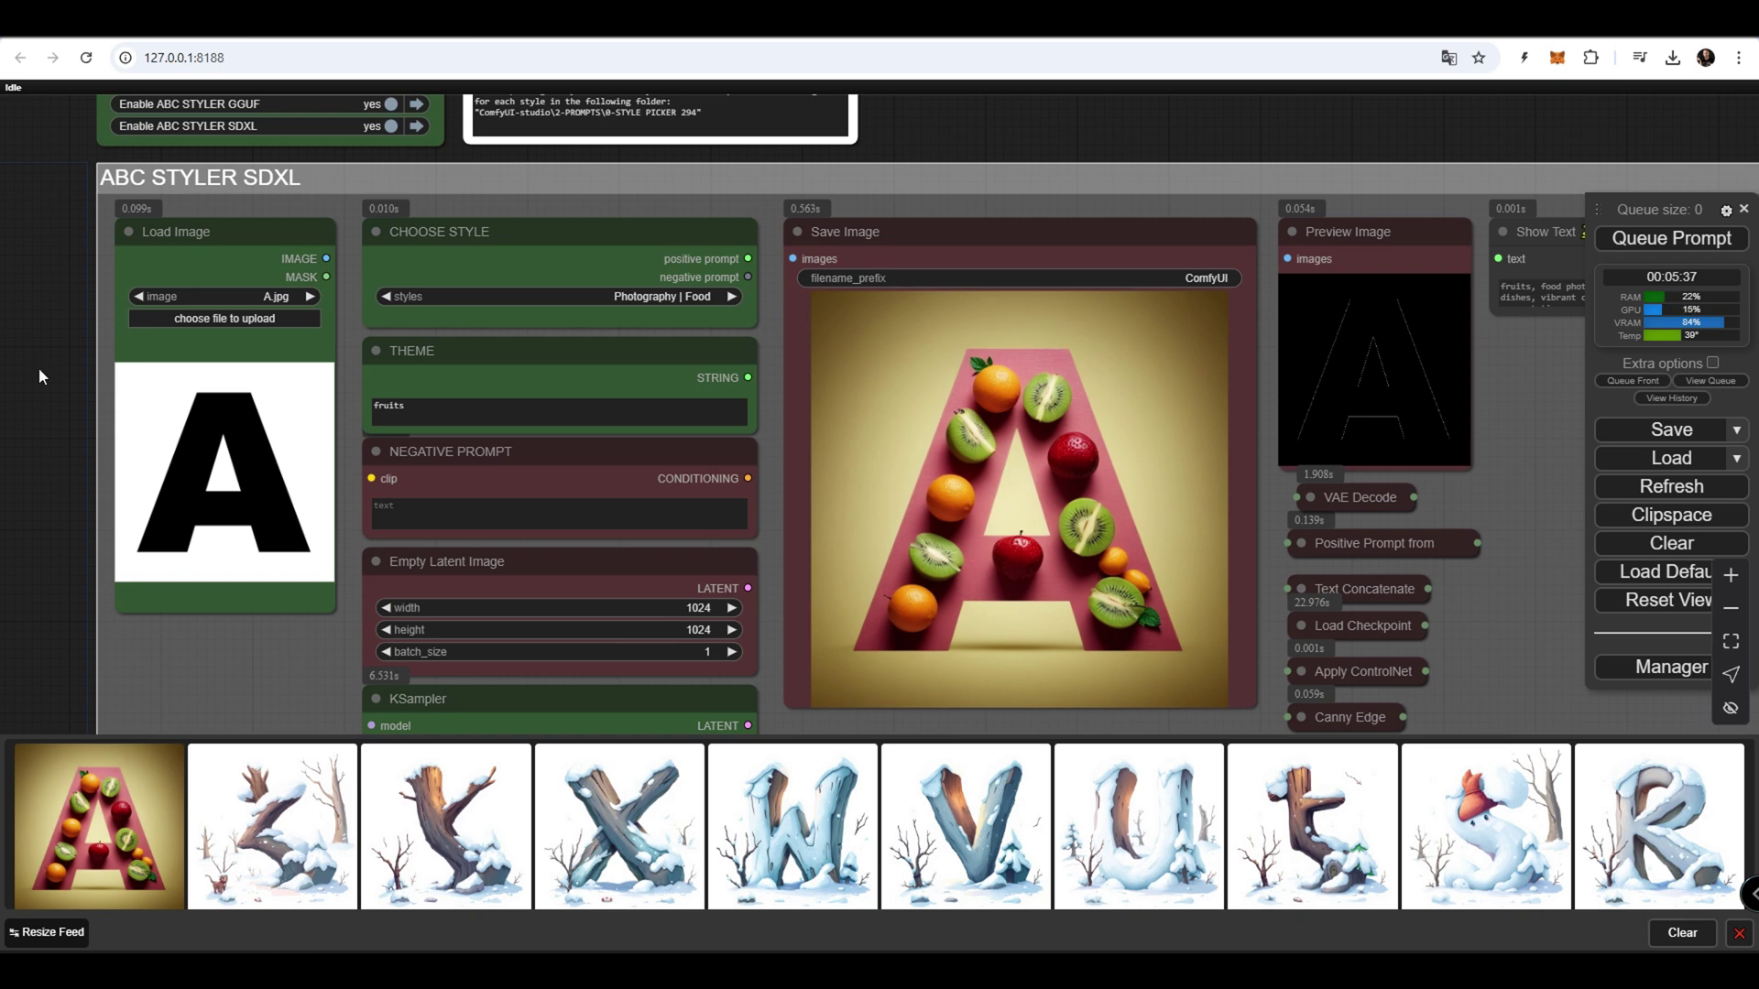
{"action": "left_click", "coordinate": [114, 790]}
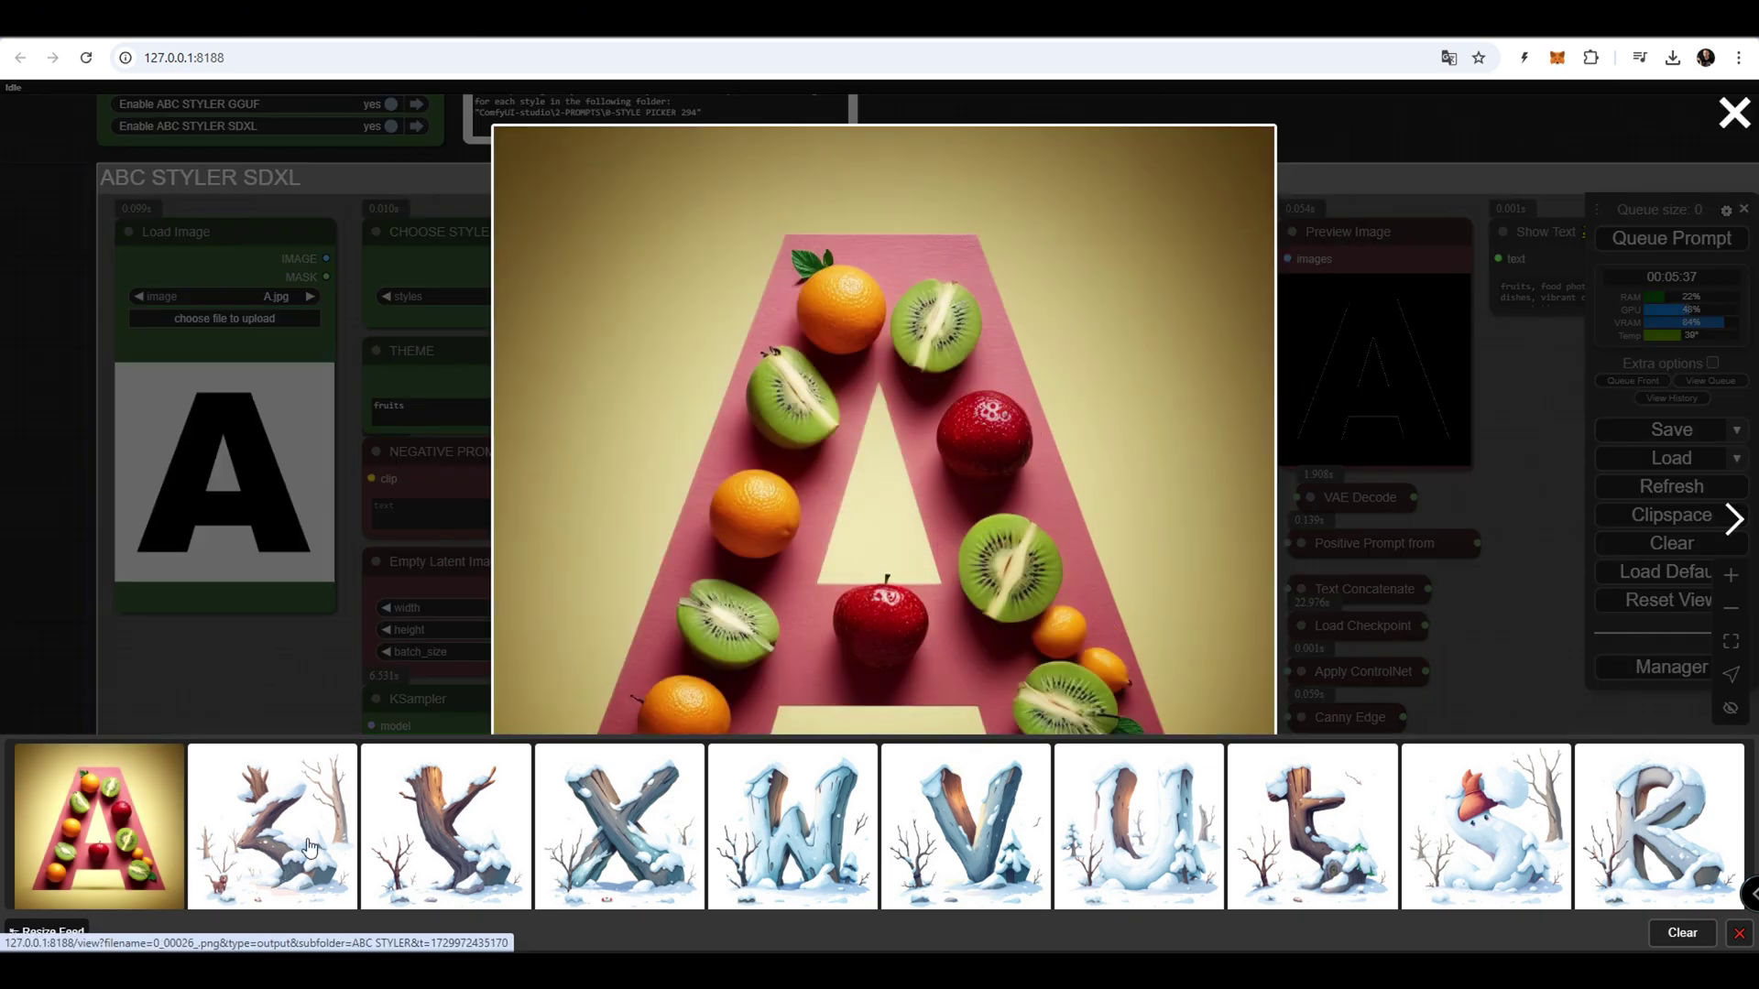
{"action": "left_click", "coordinate": [1028, 421]}
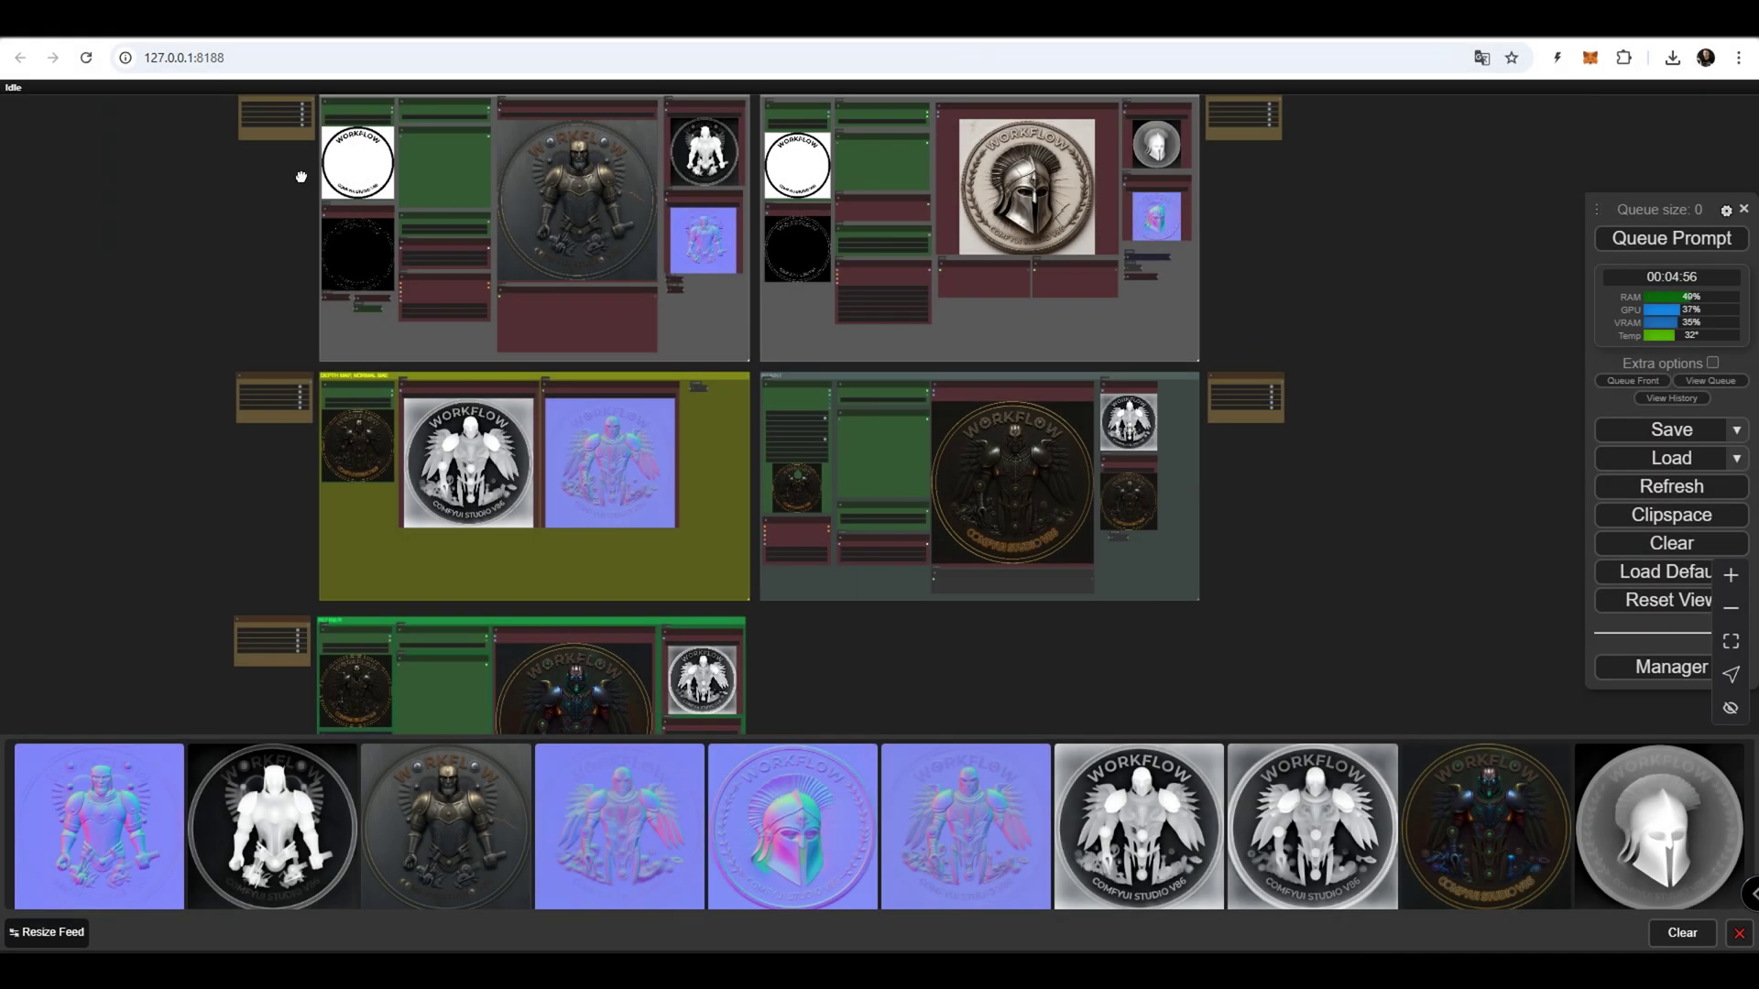
Pan and zoom onto the BAS RELIEF GGUF and SDXL groups showing the armored warrior medallion.
{"action": "left_click_drag", "start_coordinate": [299, 173], "coordinate": [139, 339]}
{"action": "scroll", "coordinate": [284, 347], "scroll_direction": "up", "scroll_amount": 2}
{"action": "scroll", "coordinate": [284, 346], "scroll_direction": "up", "scroll_amount": 5}
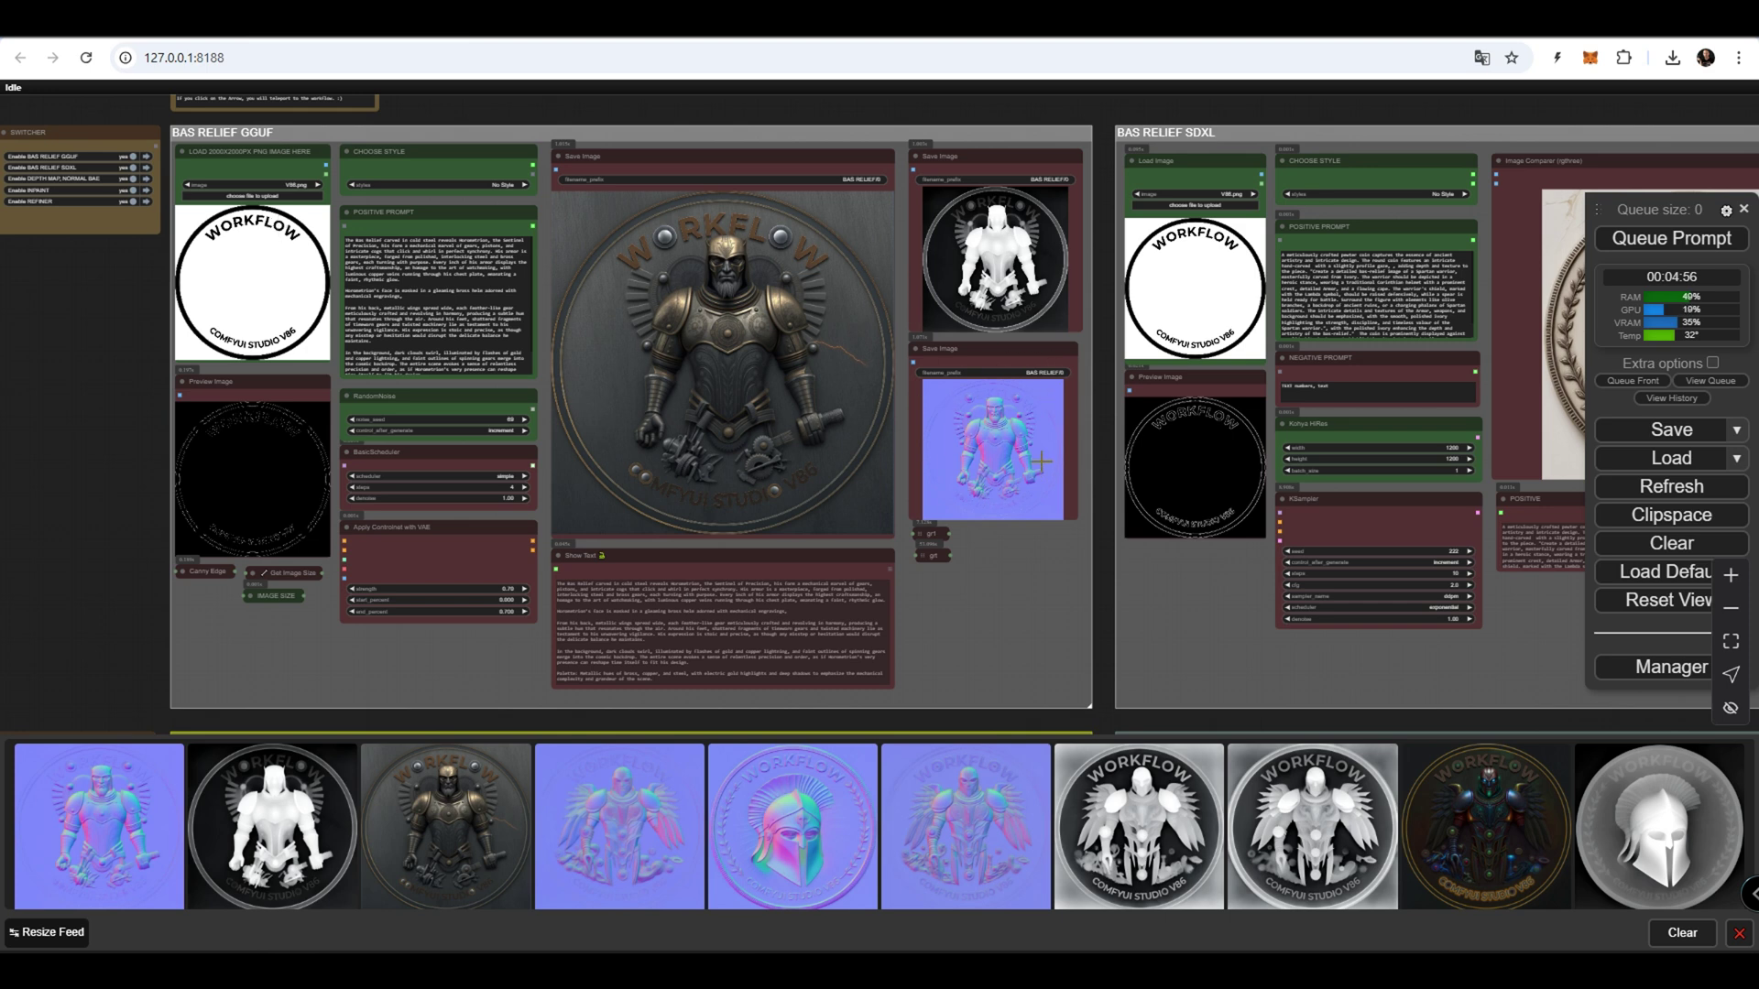
Zoom in on the BAS RELIEF SDXL helmet coin, then pan past INPAINT to the DEPTH MAP, NORMAL BAE group.
{"action": "left_click_drag", "start_coordinate": [1509, 661], "coordinate": [623, 667]}
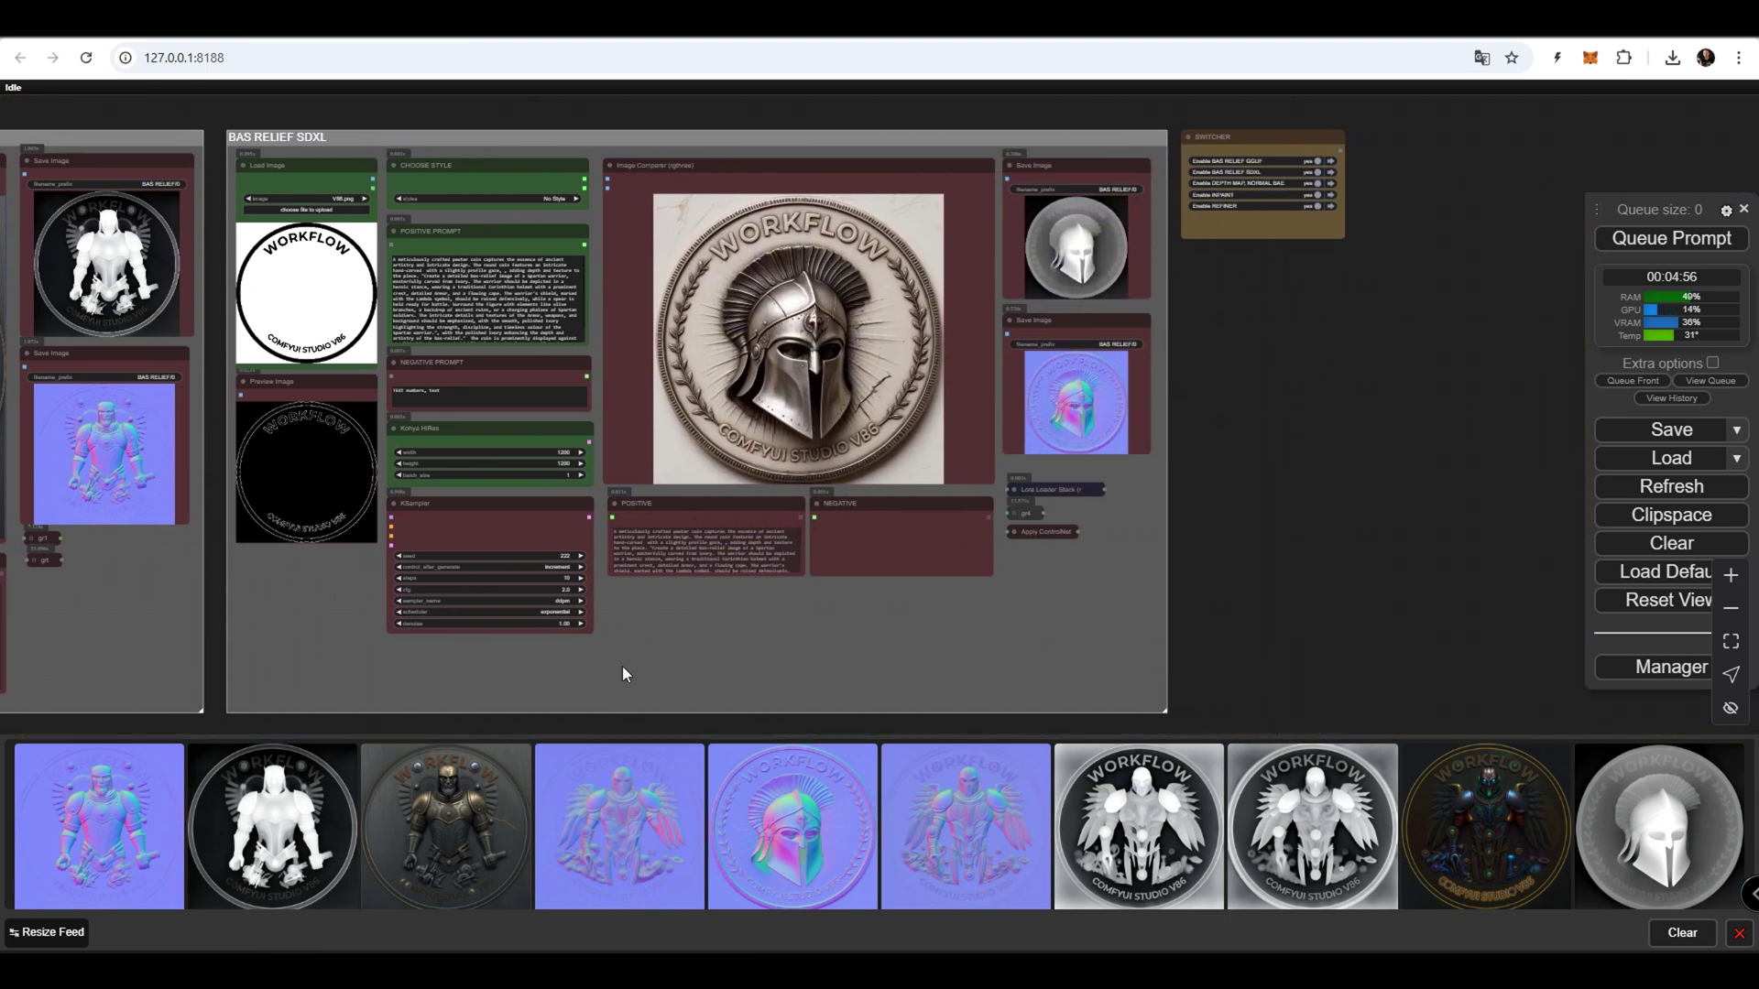
{"action": "scroll", "coordinate": [941, 345], "scroll_direction": "up", "scroll_amount": 9}
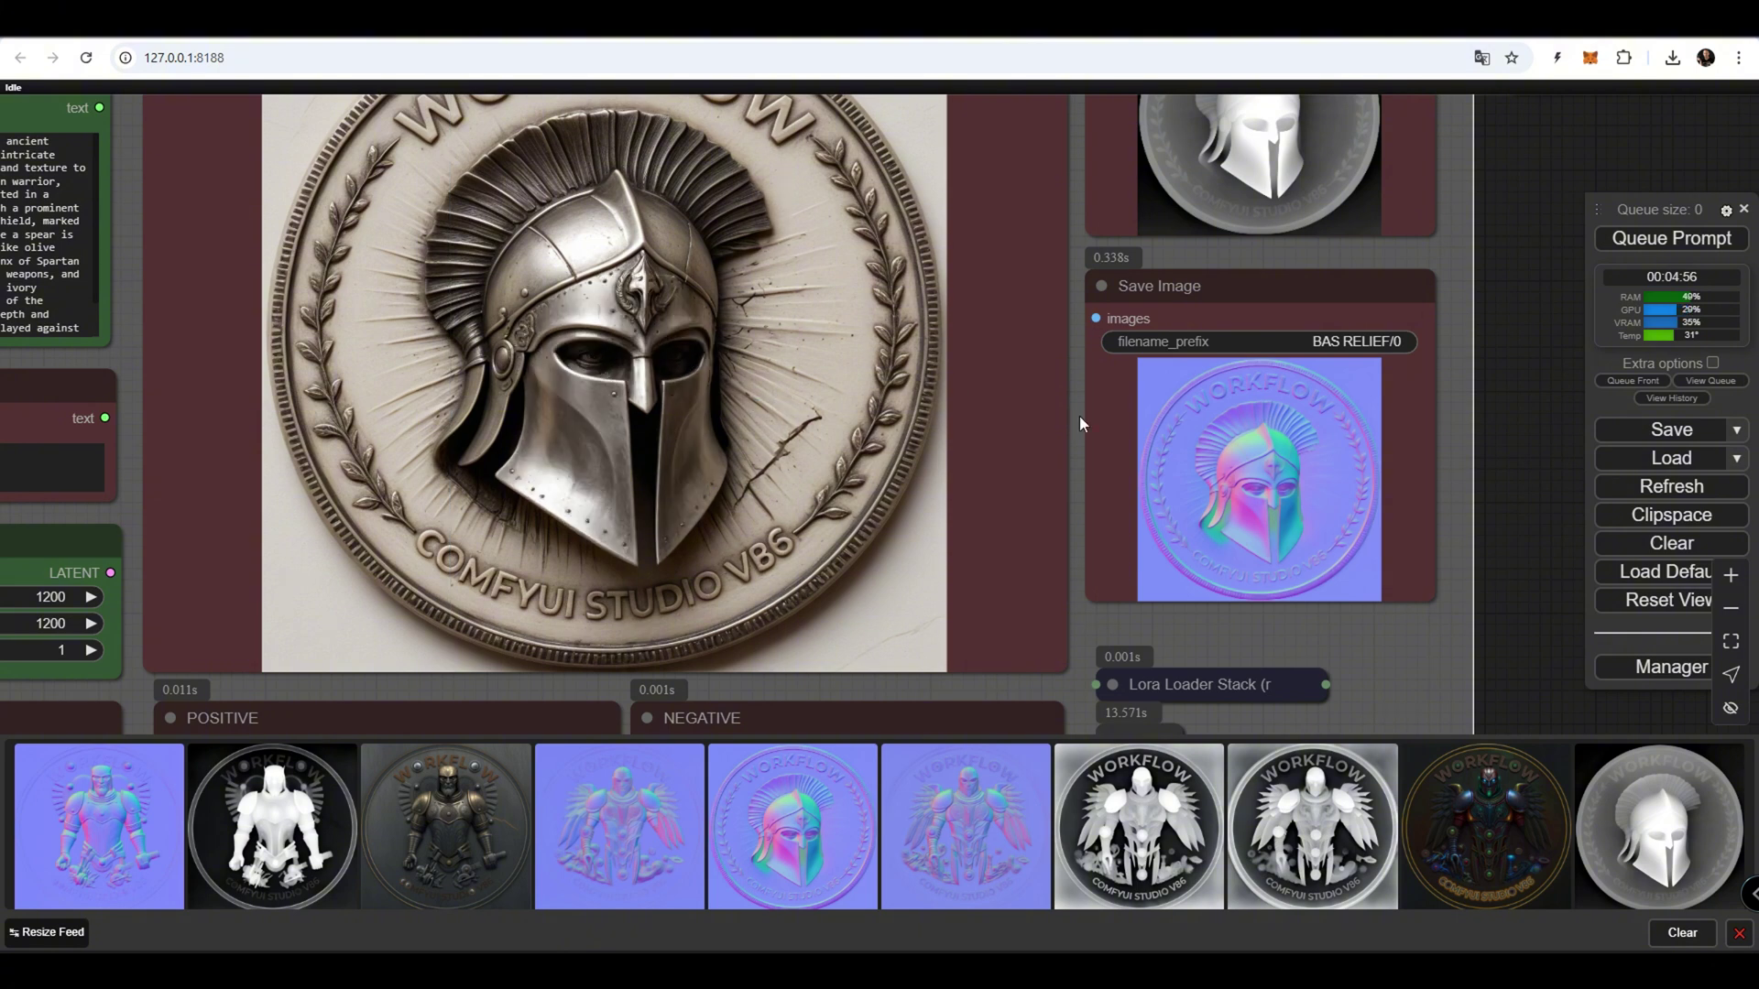
{"action": "scroll", "coordinate": [1079, 427], "scroll_direction": "down", "scroll_amount": 5}
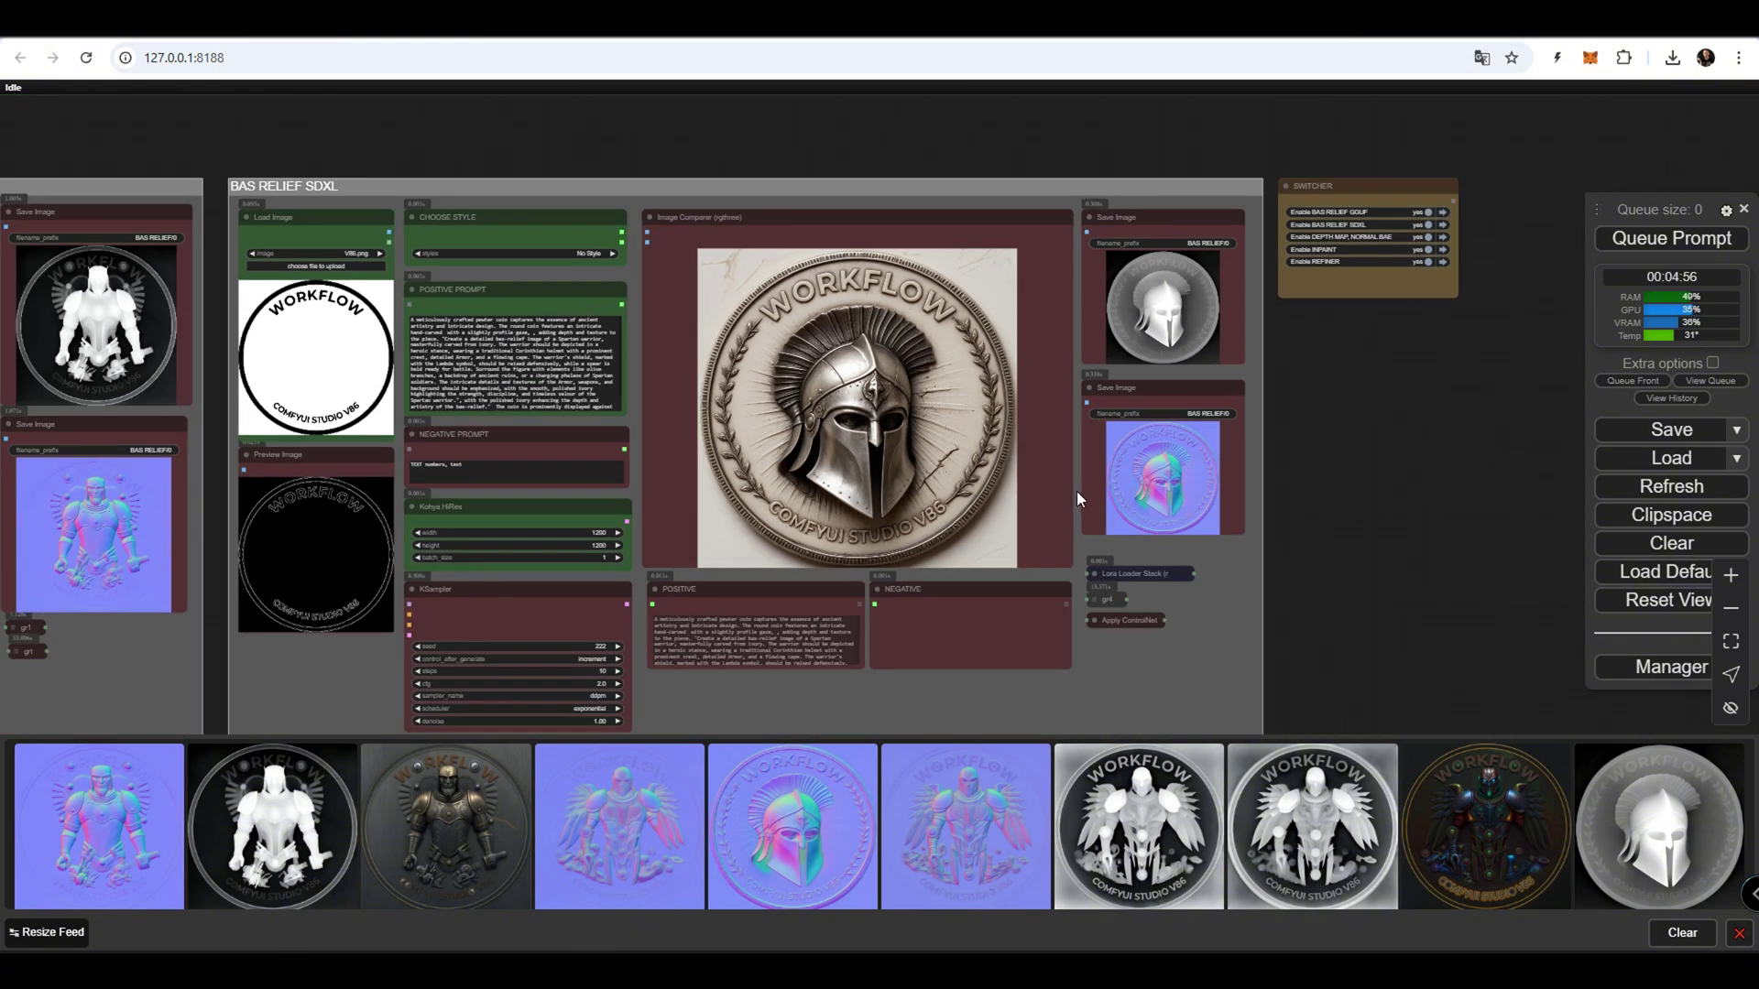
{"action": "left_click_drag", "start_coordinate": [759, 700], "coordinate": [1354, 402]}
{"action": "left_click_drag", "start_coordinate": [686, 487], "coordinate": [1150, 95]}
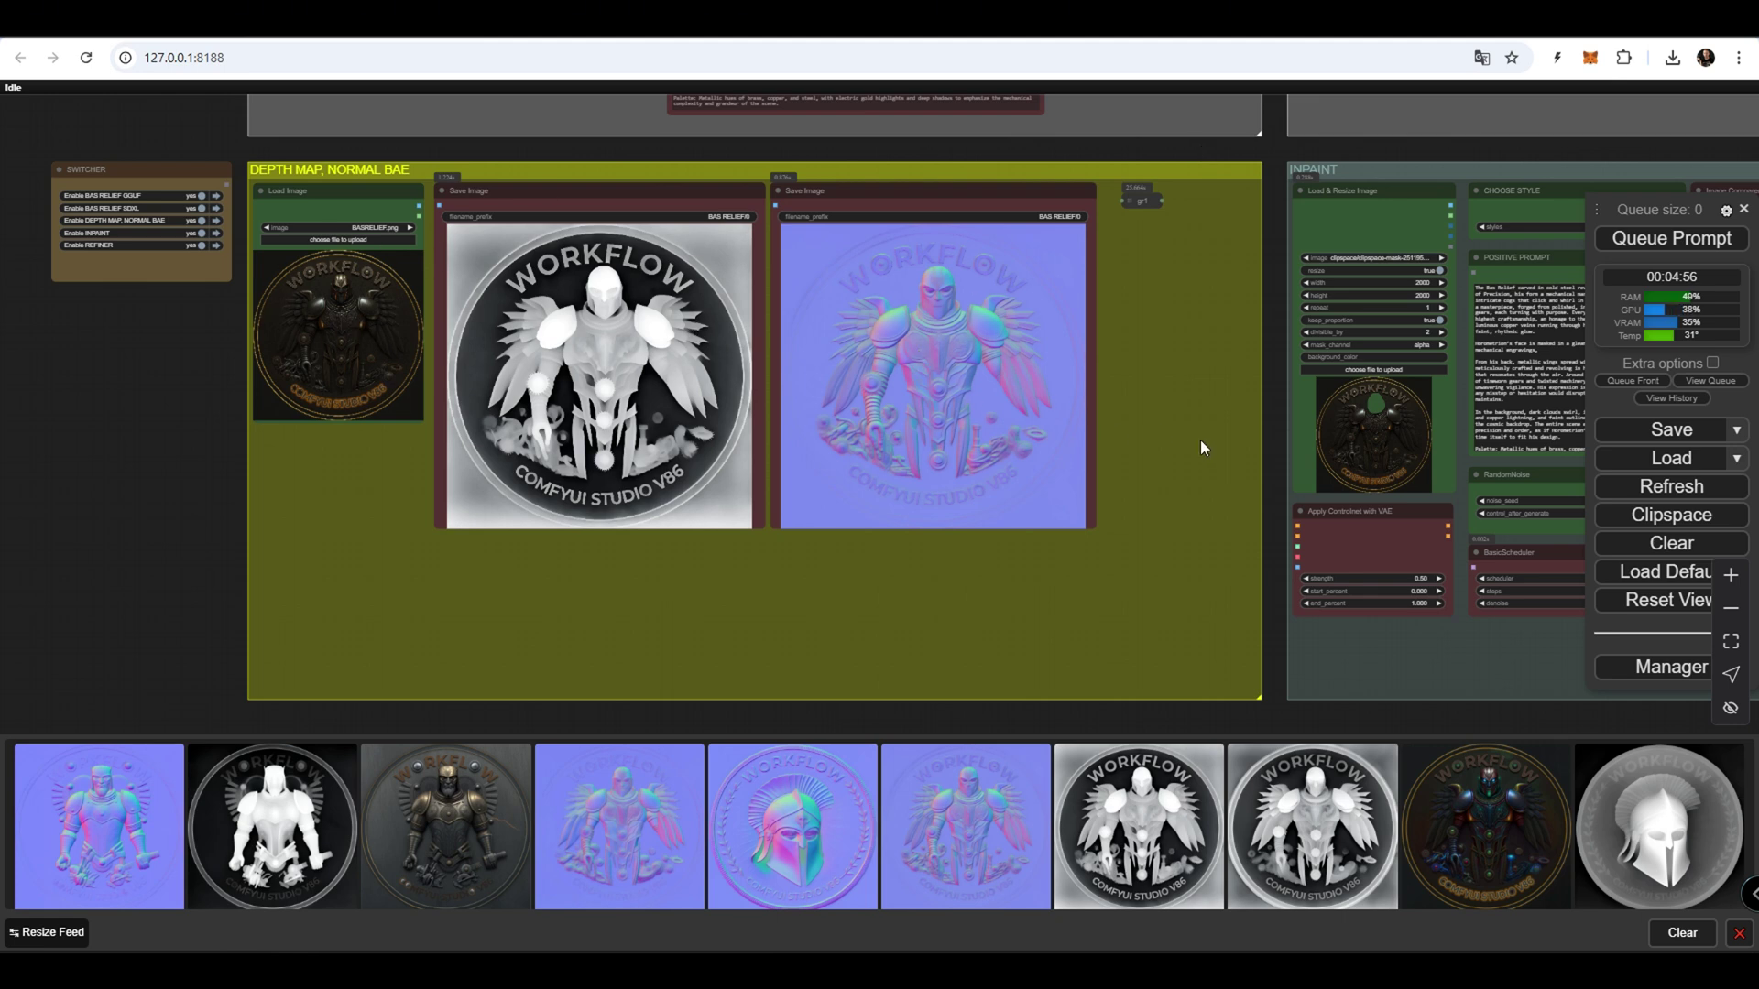
Pan past the INPAINT comparison to the REFINER group and zoom in on its colorful robot coin.
{"action": "left_click_drag", "start_coordinate": [1221, 476], "coordinate": [180, 476]}
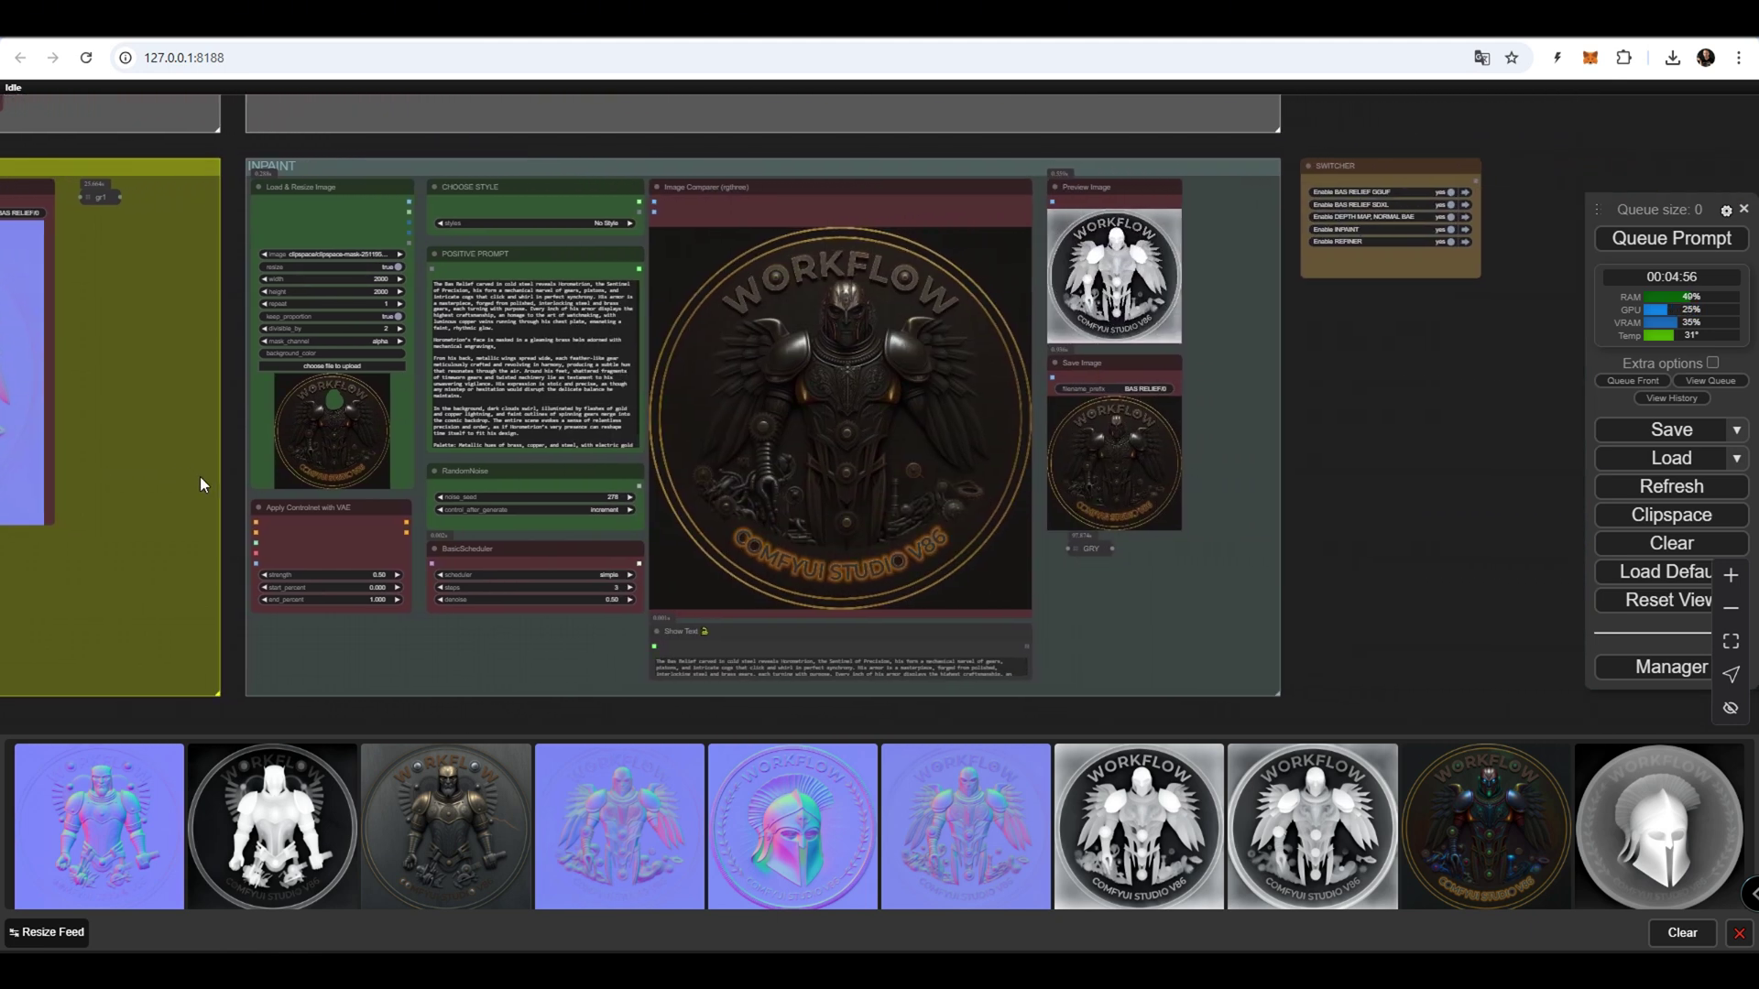
{"action": "left_click_drag", "start_coordinate": [291, 675], "coordinate": [1366, 89]}
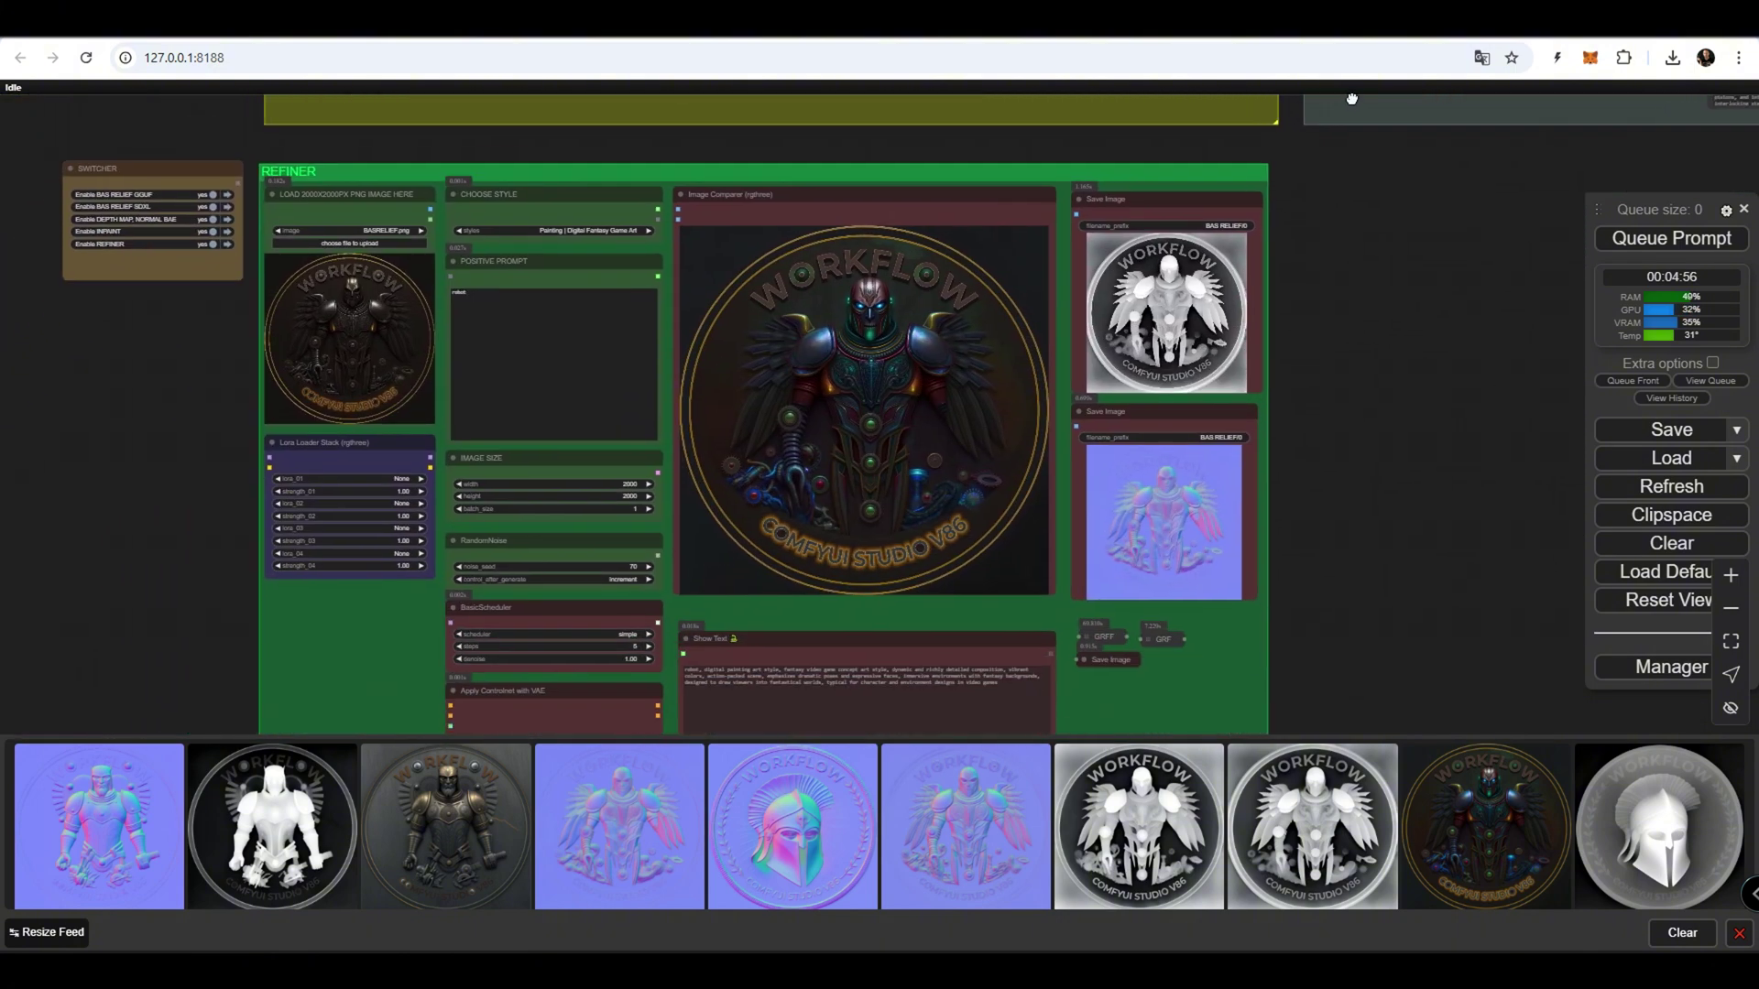
{"action": "left_click_drag", "start_coordinate": [1371, 323], "coordinate": [1383, 284]}
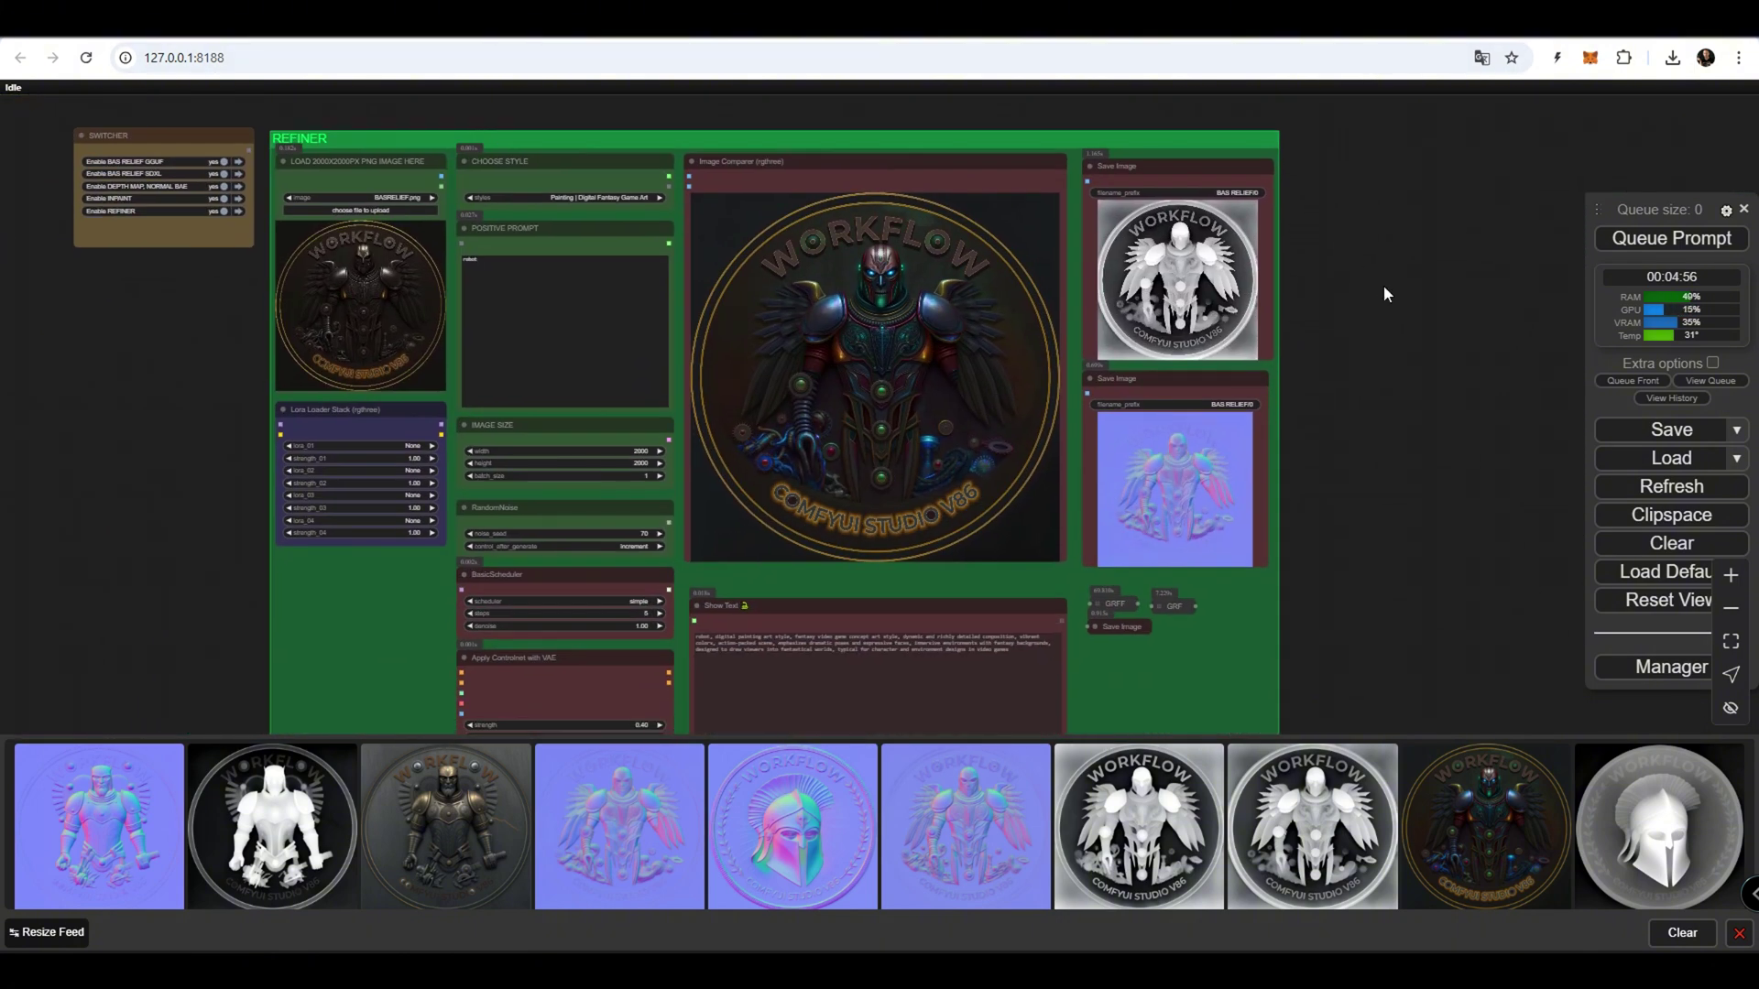
{"action": "scroll", "coordinate": [444, 311], "scroll_direction": "up", "scroll_amount": 5}
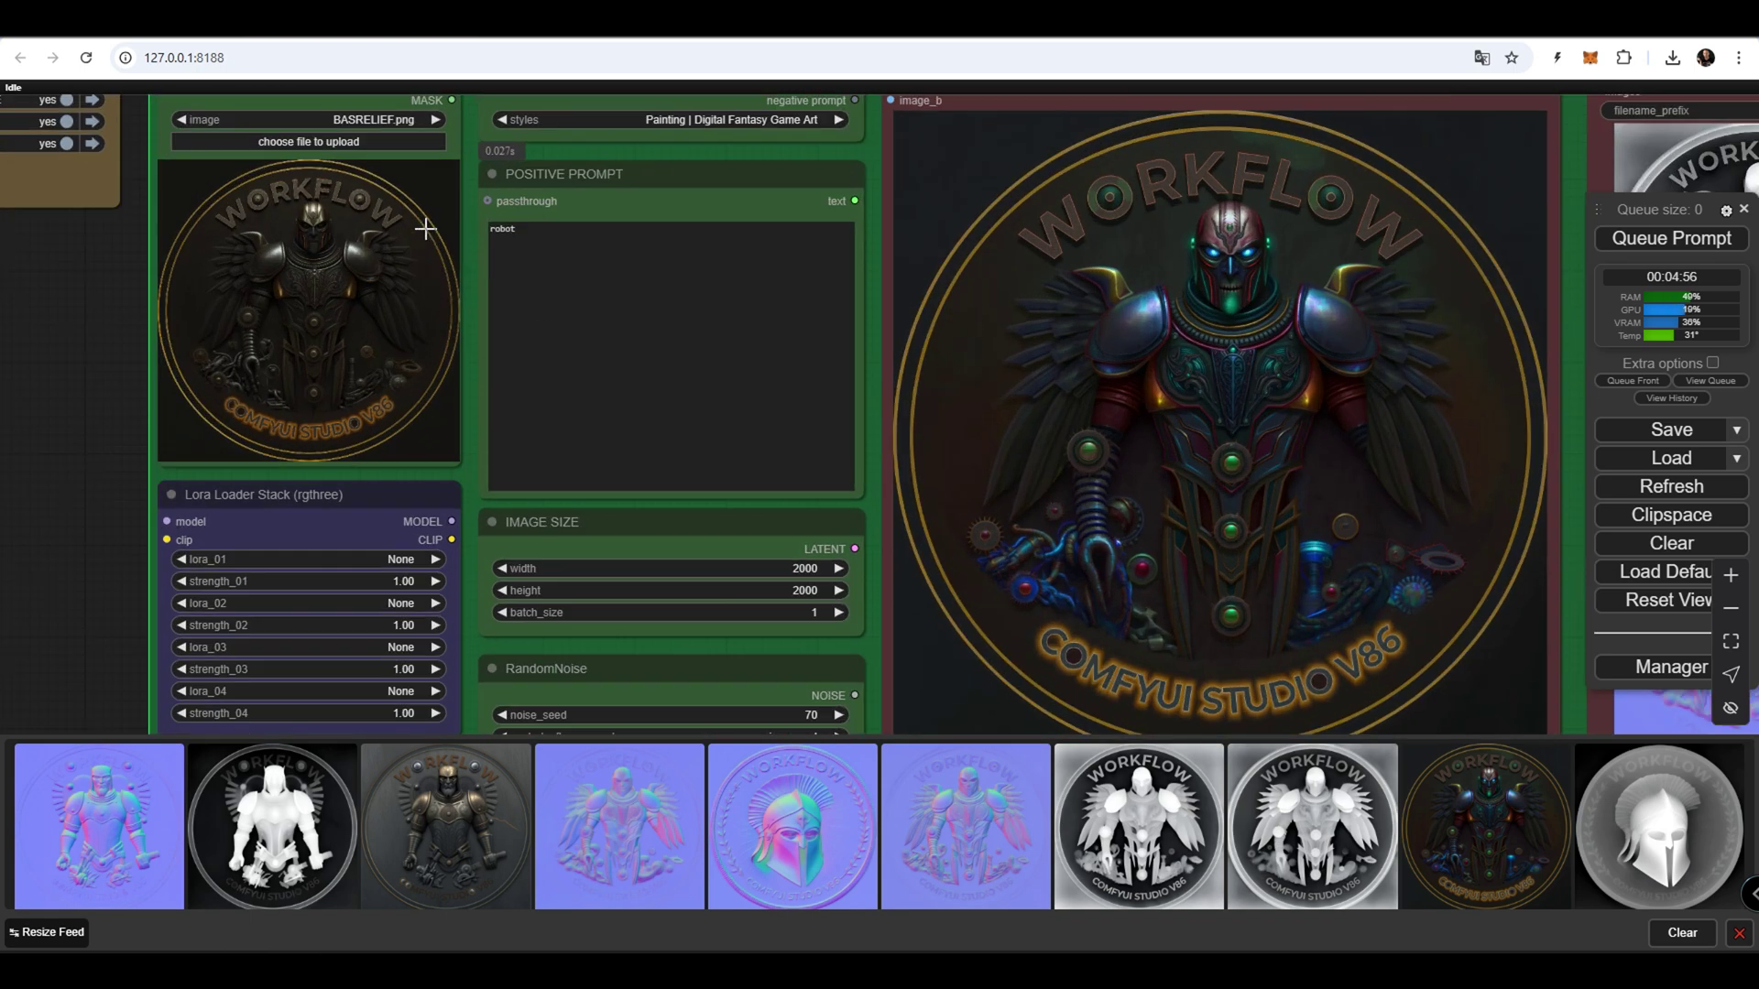
{"action": "scroll", "coordinate": [429, 227], "scroll_direction": "up", "scroll_amount": 1}
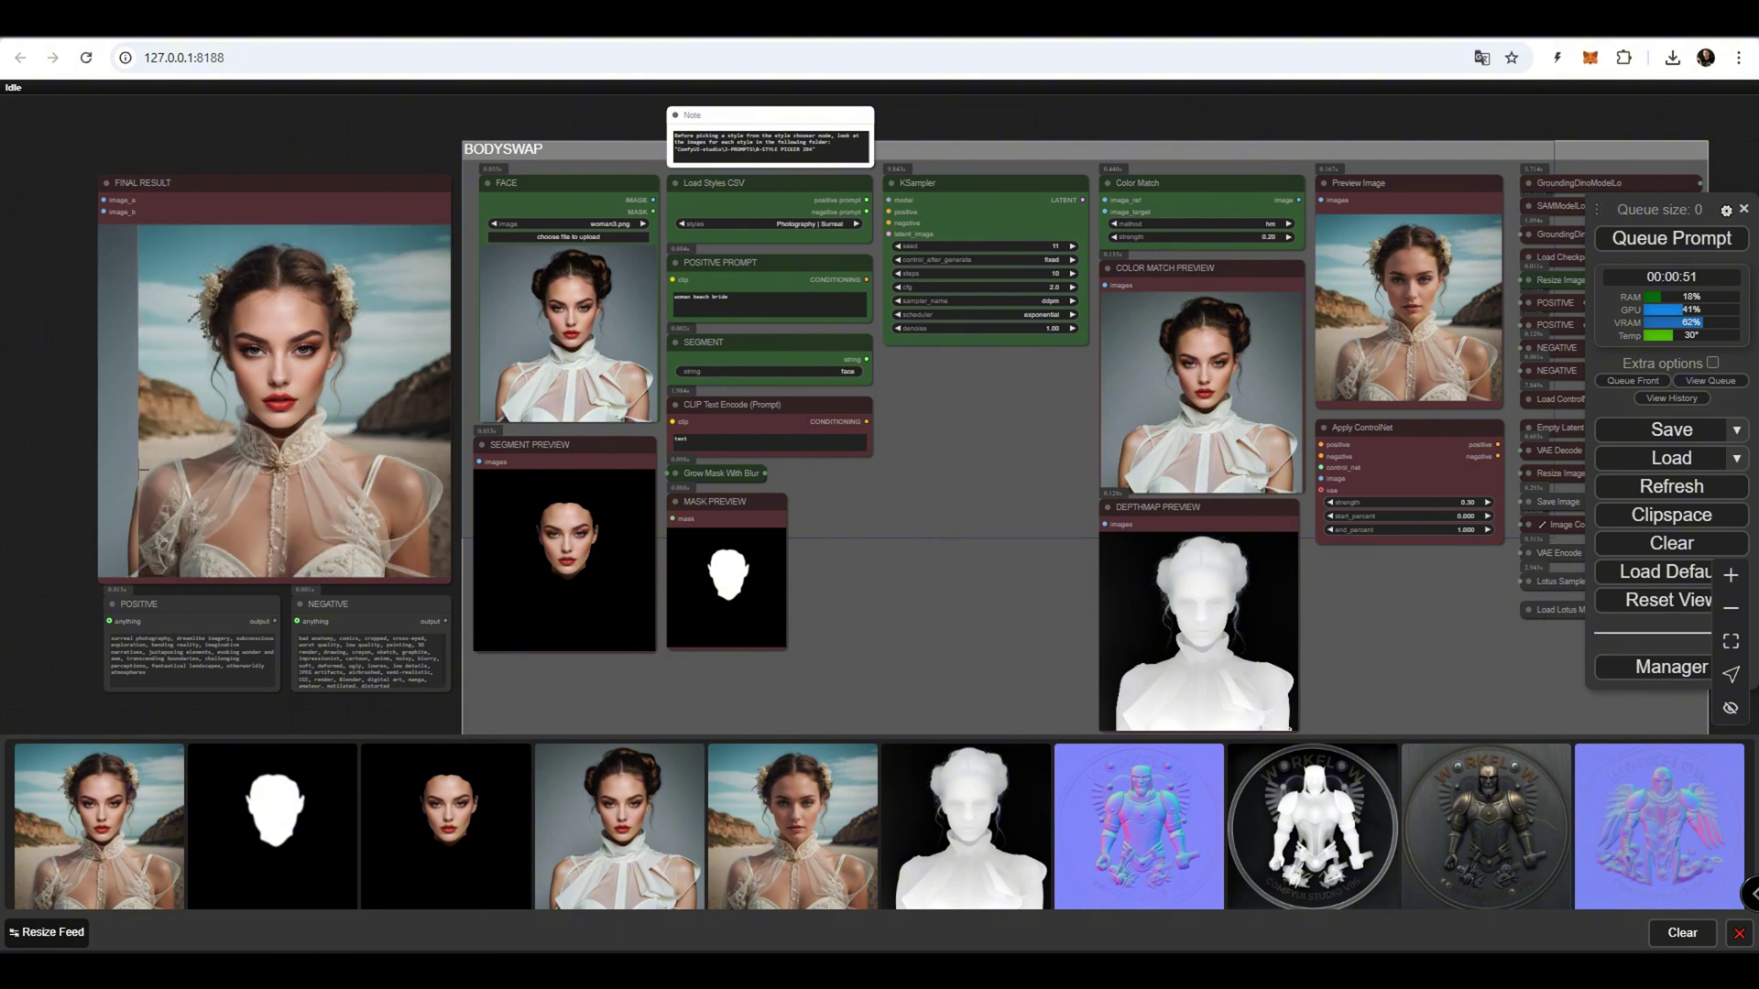
Zoom in on the BODYSWAP FINAL RESULT beach portrait.
{"action": "scroll", "coordinate": [188, 311], "scroll_direction": "up", "scroll_amount": 2}
{"action": "scroll", "coordinate": [188, 307], "scroll_direction": "up", "scroll_amount": 5}
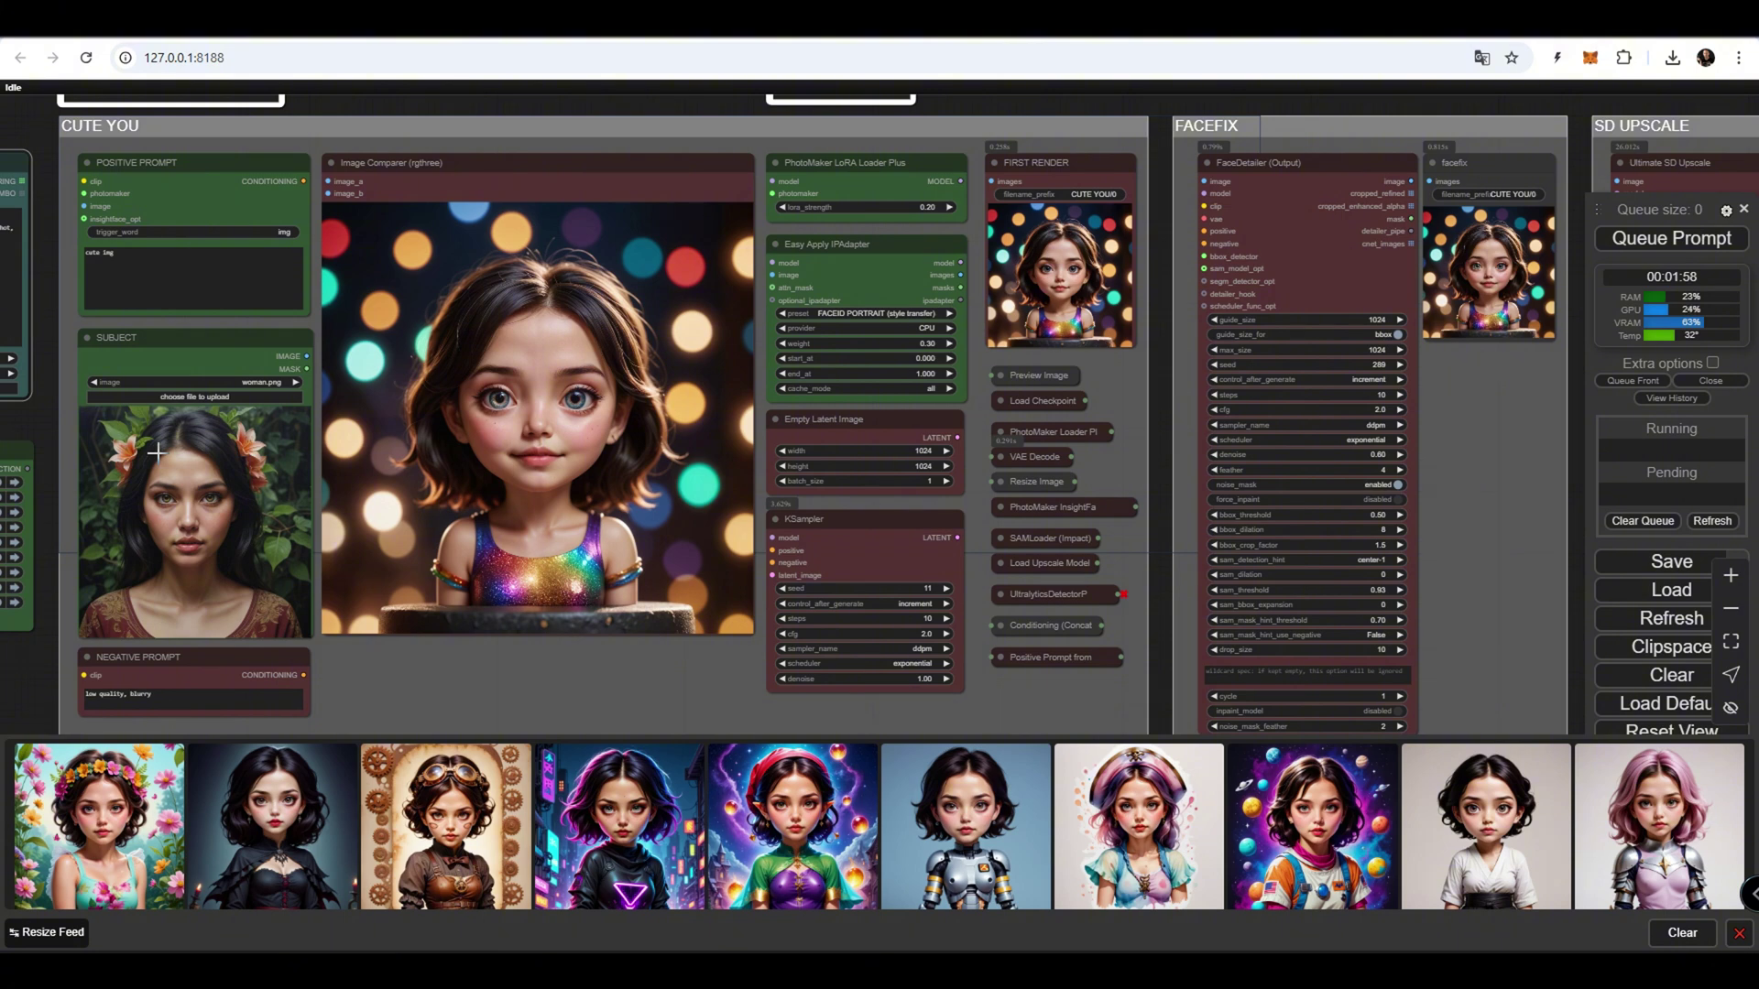
Center and zoom on the CUTE YOU PROMPTS and SWITCHER nodes, then pan toward the GGUF group's images.
{"action": "left_click_drag", "start_coordinate": [458, 664], "coordinate": [1296, 696]}
{"action": "scroll", "coordinate": [673, 151], "scroll_direction": "up", "scroll_amount": 2}
{"action": "left_click_drag", "start_coordinate": [667, 150], "coordinate": [883, 161]}
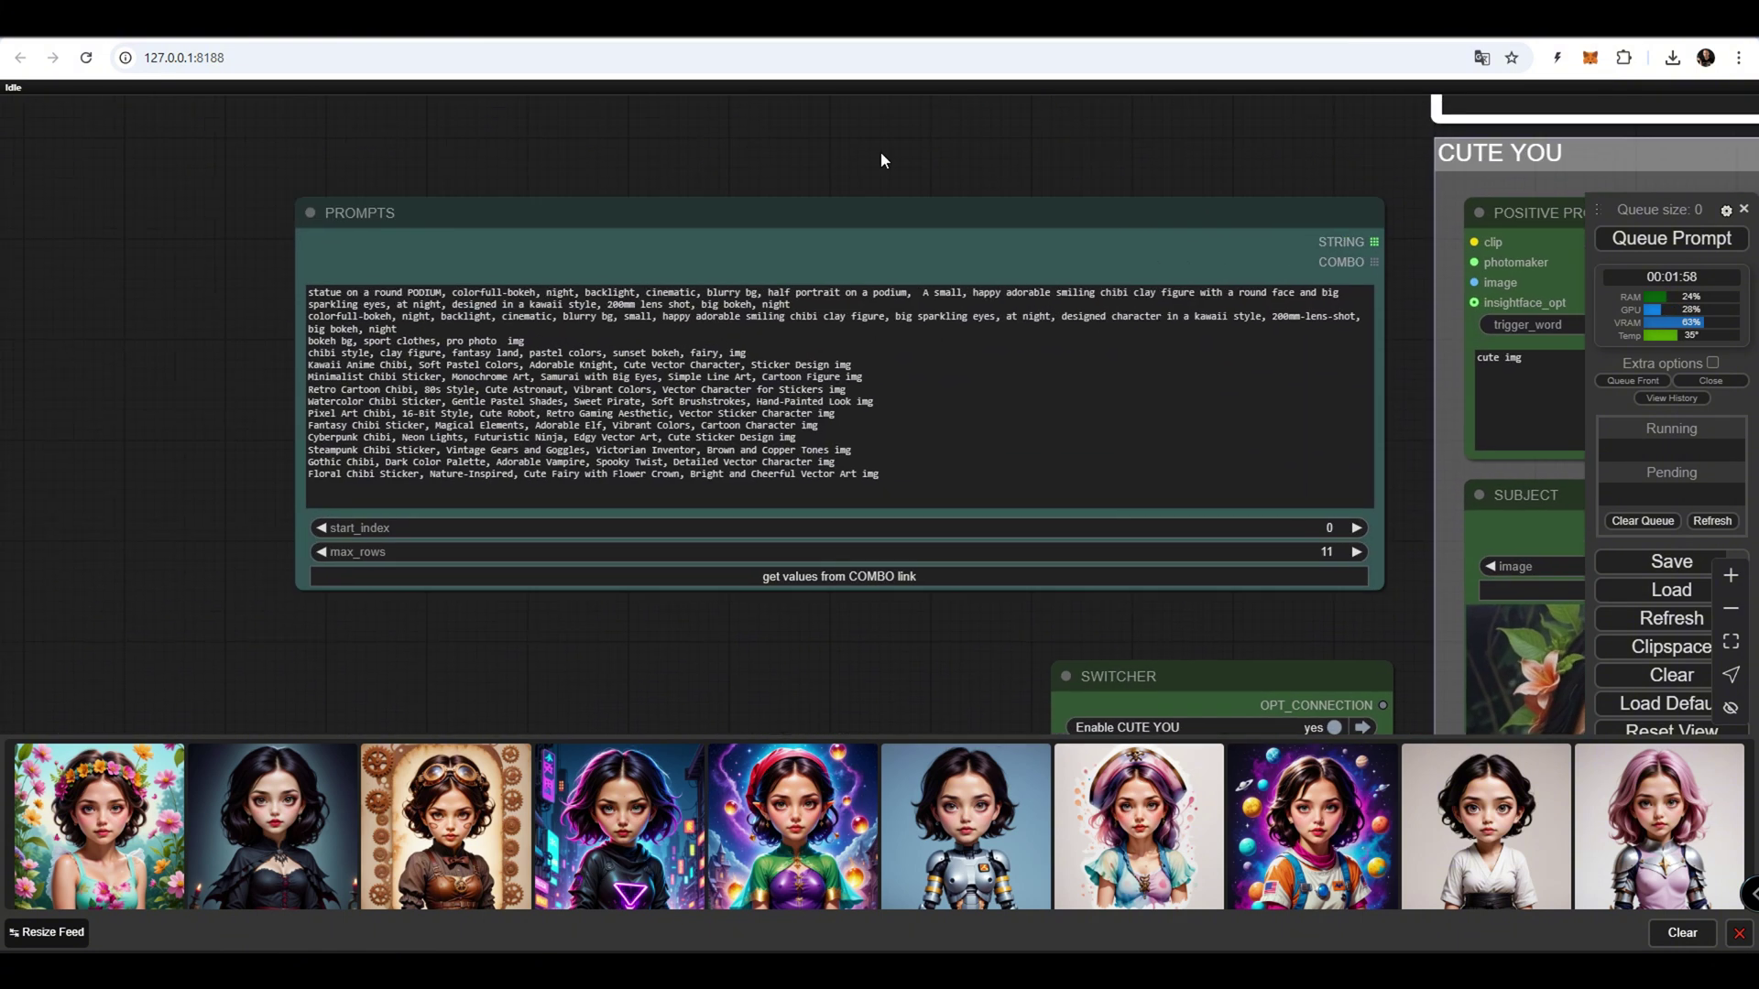
{"action": "scroll", "coordinate": [977, 162], "scroll_direction": "up", "scroll_amount": 2}
{"action": "left_click_drag", "start_coordinate": [932, 224], "coordinate": [216, 628]}
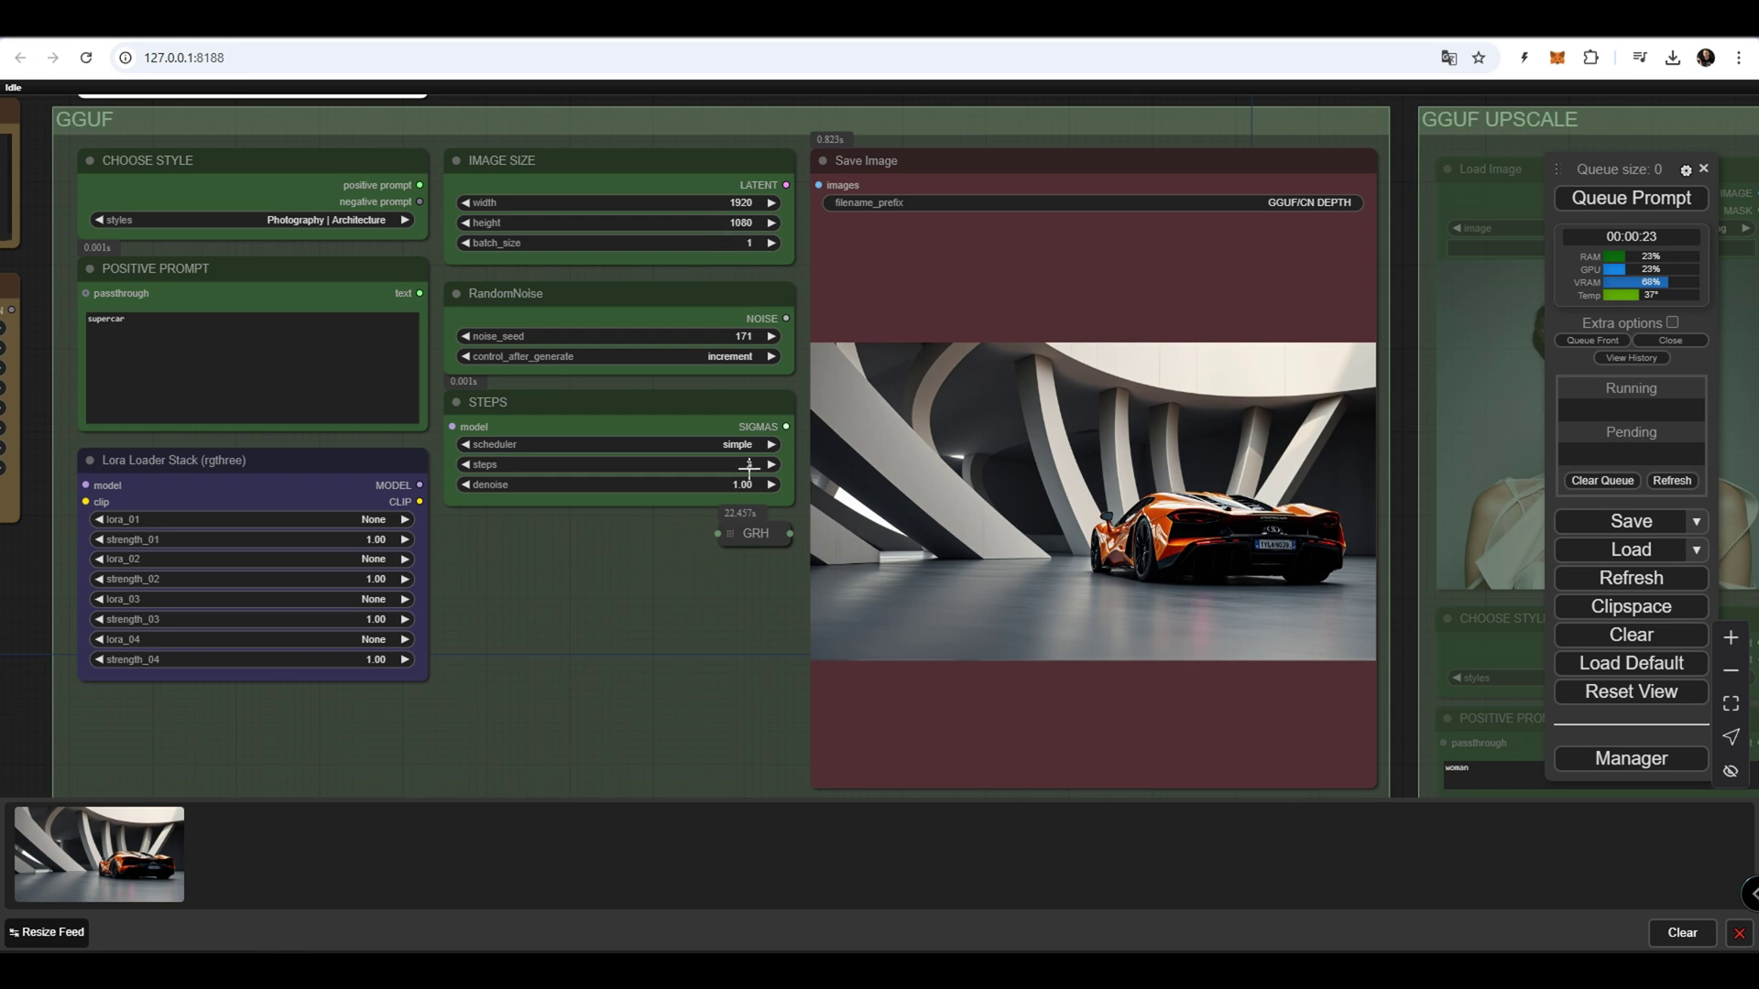
View the orange supercar image full size on its own page, then return to the workflow.
{"action": "left_click", "coordinate": [135, 841]}
{"action": "left_click", "coordinate": [135, 840]}
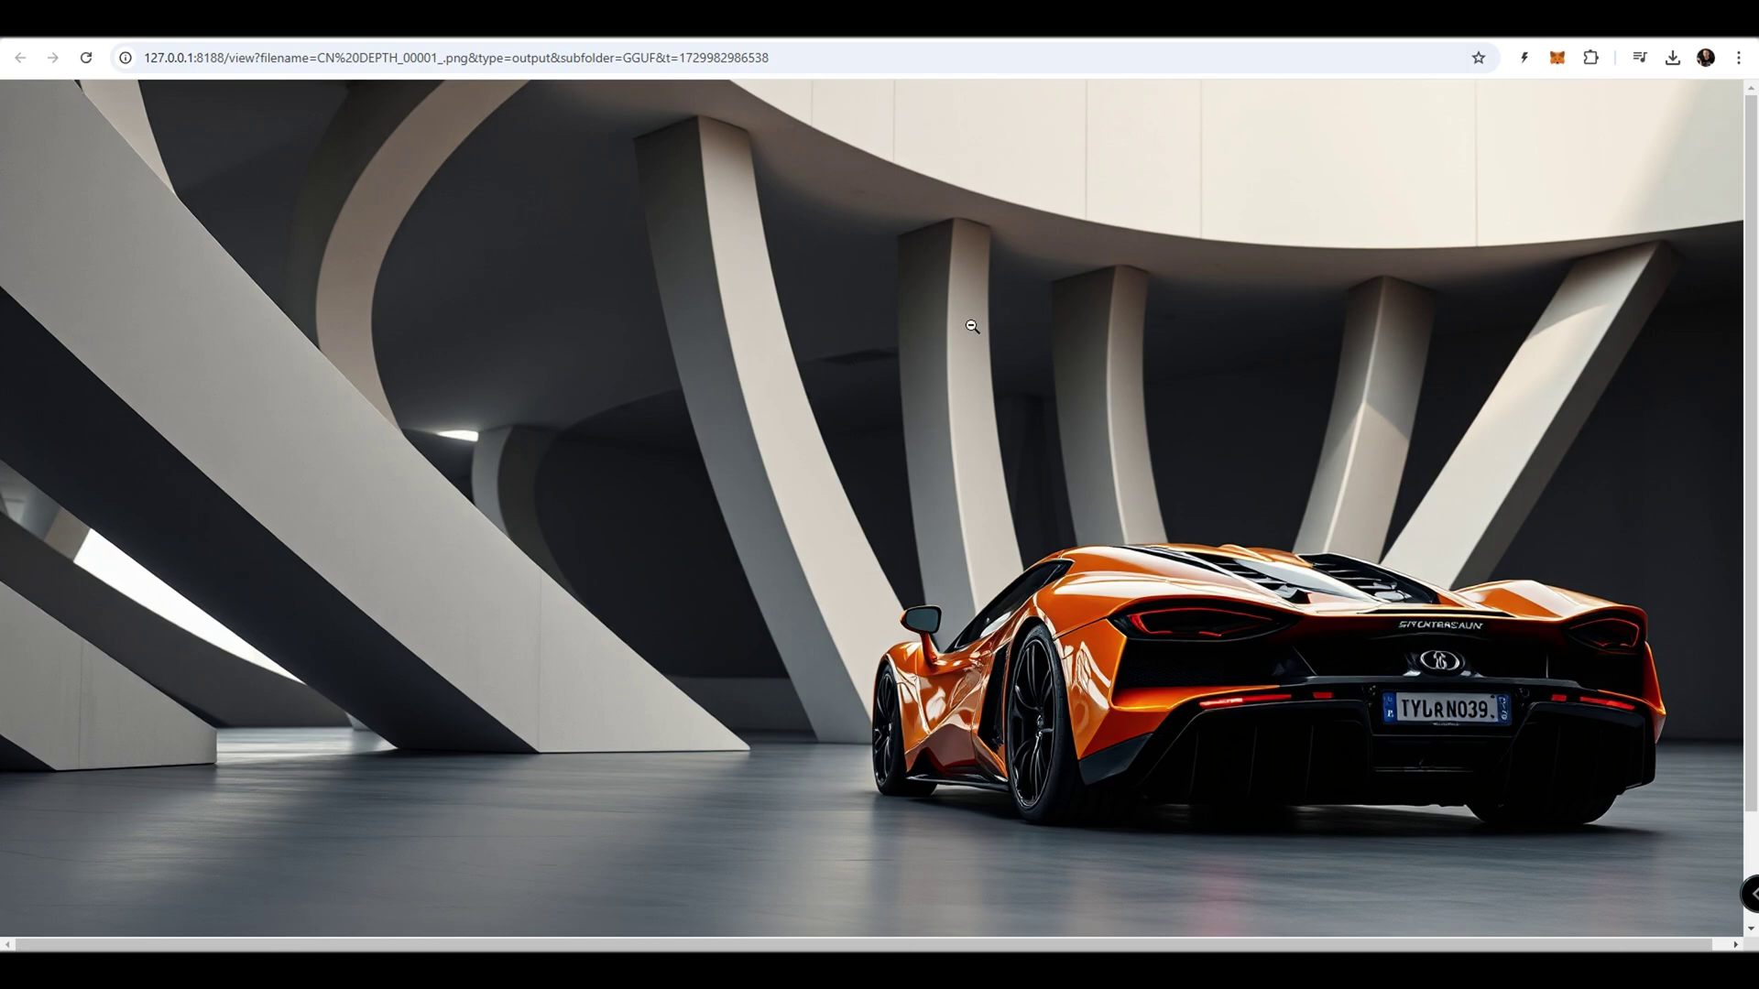
{"action": "key", "text": "alt+Left"}
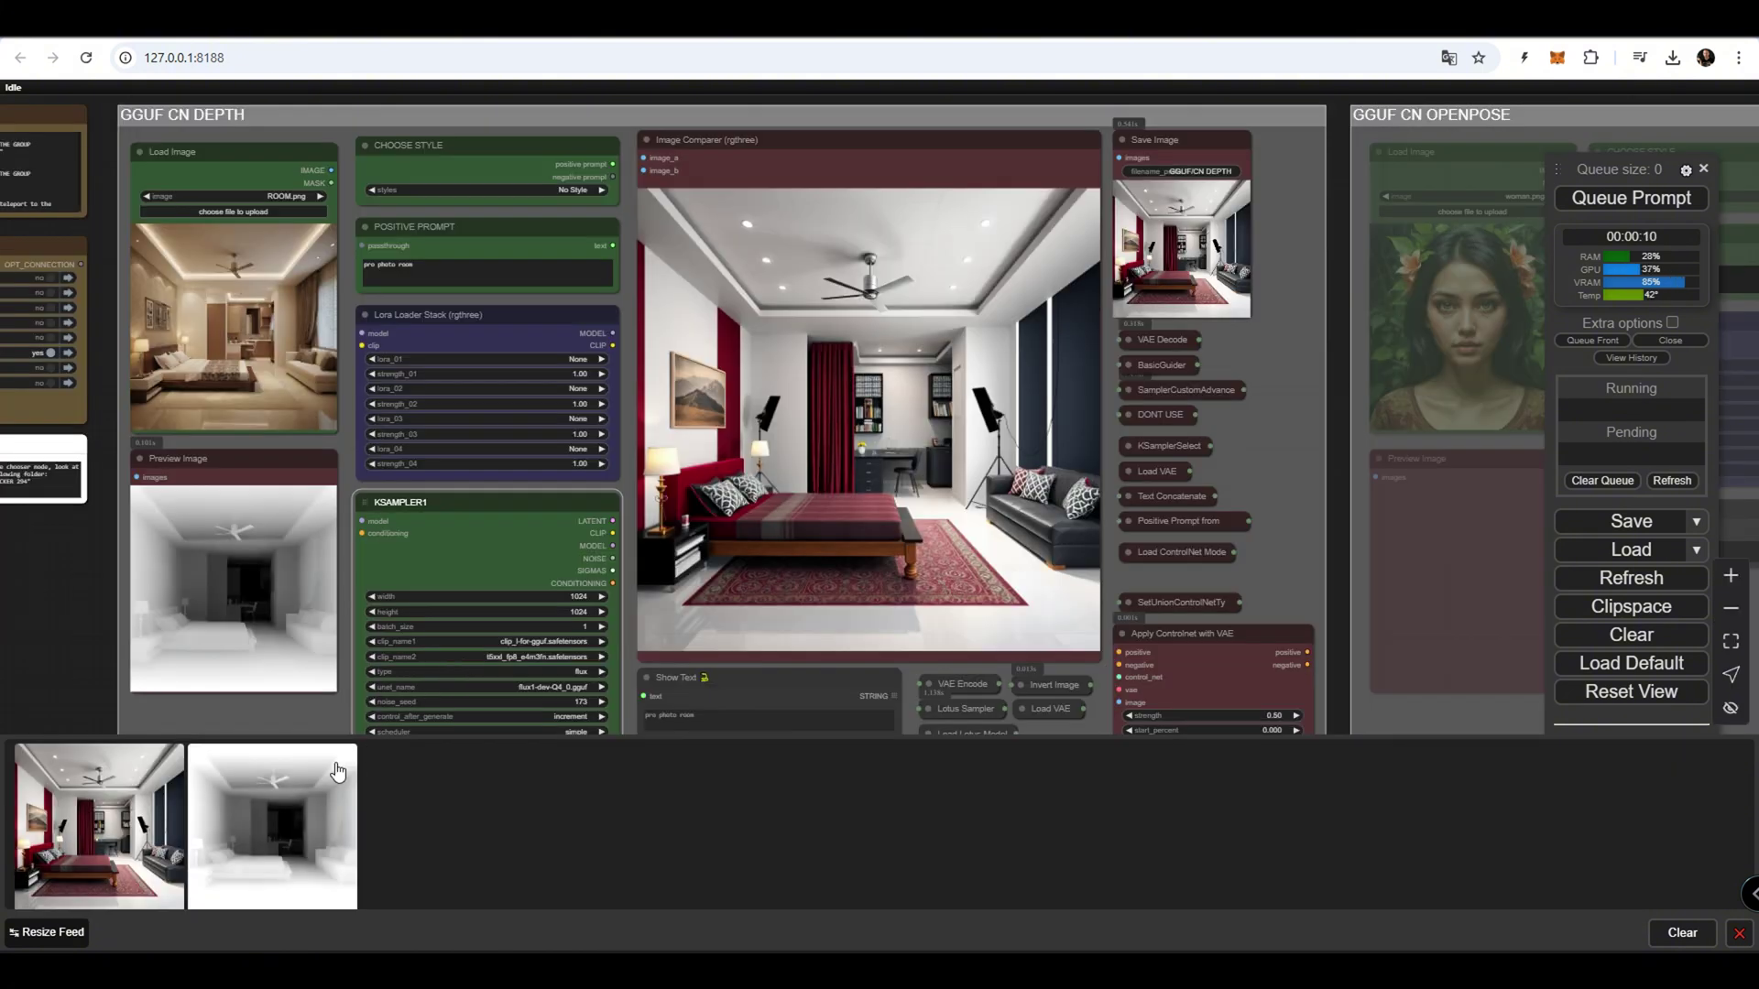
Enlarge the bedroom depth map from the feed, close it, and zoom into the Image Comparer node.
{"action": "left_click", "coordinate": [294, 777]}
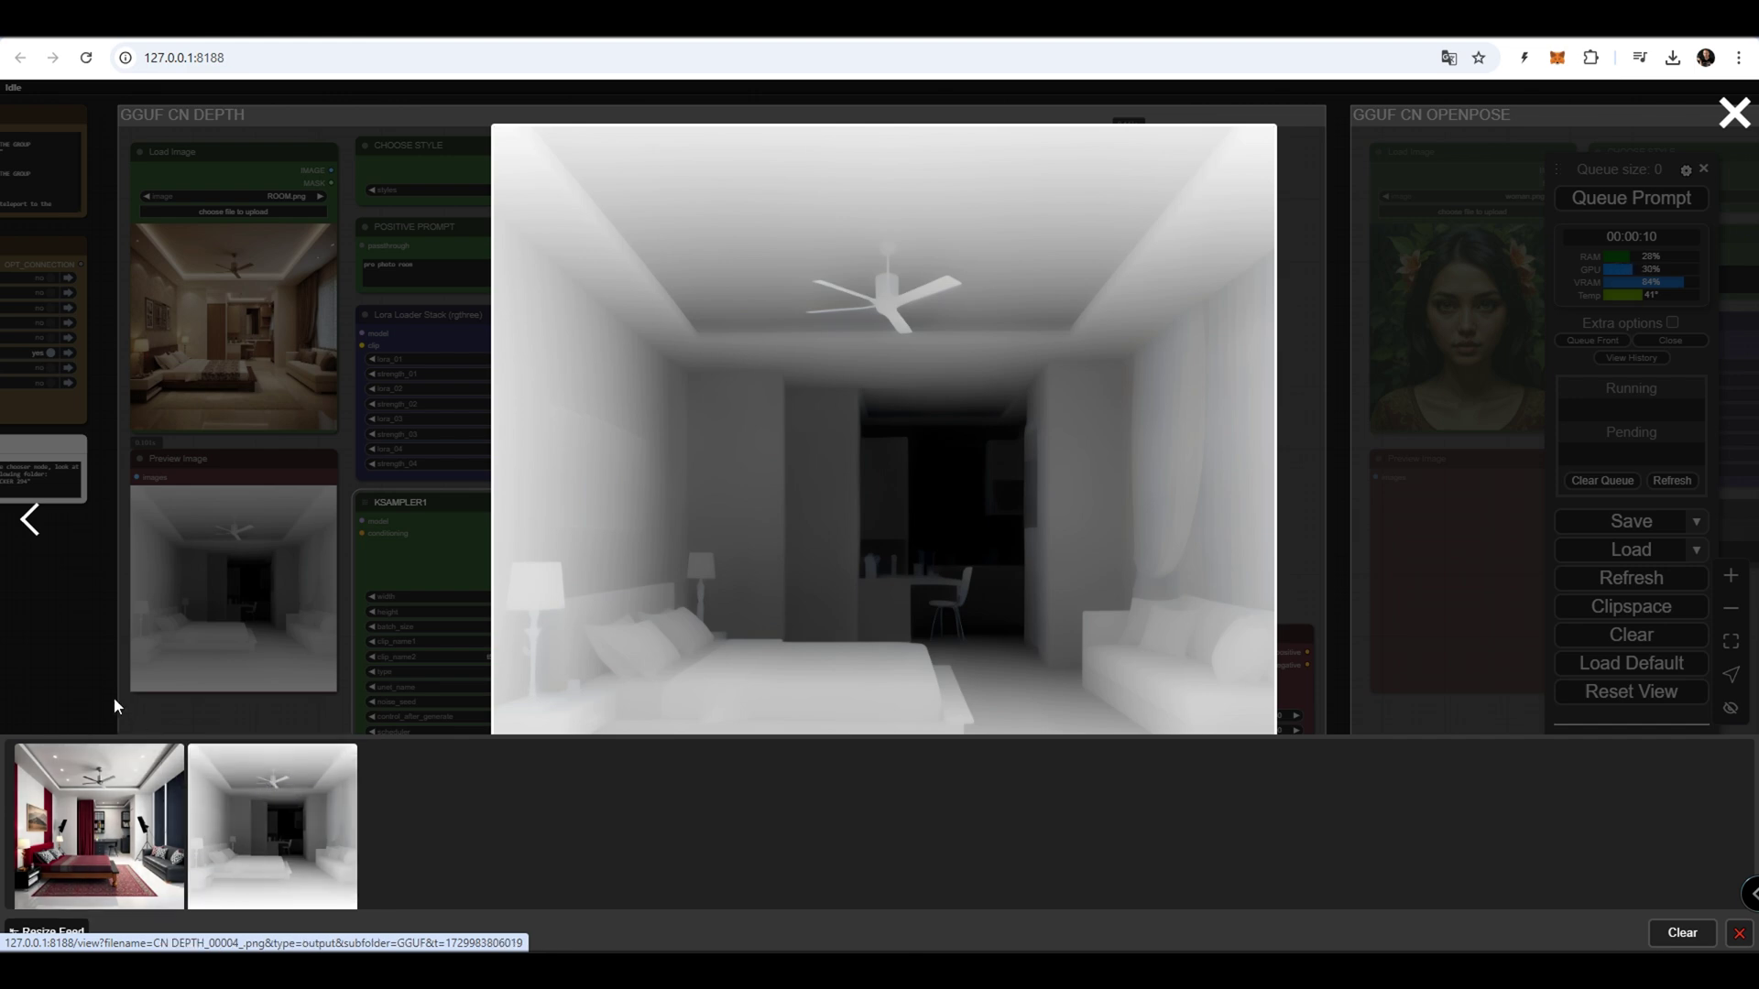
{"action": "left_click", "coordinate": [86, 661]}
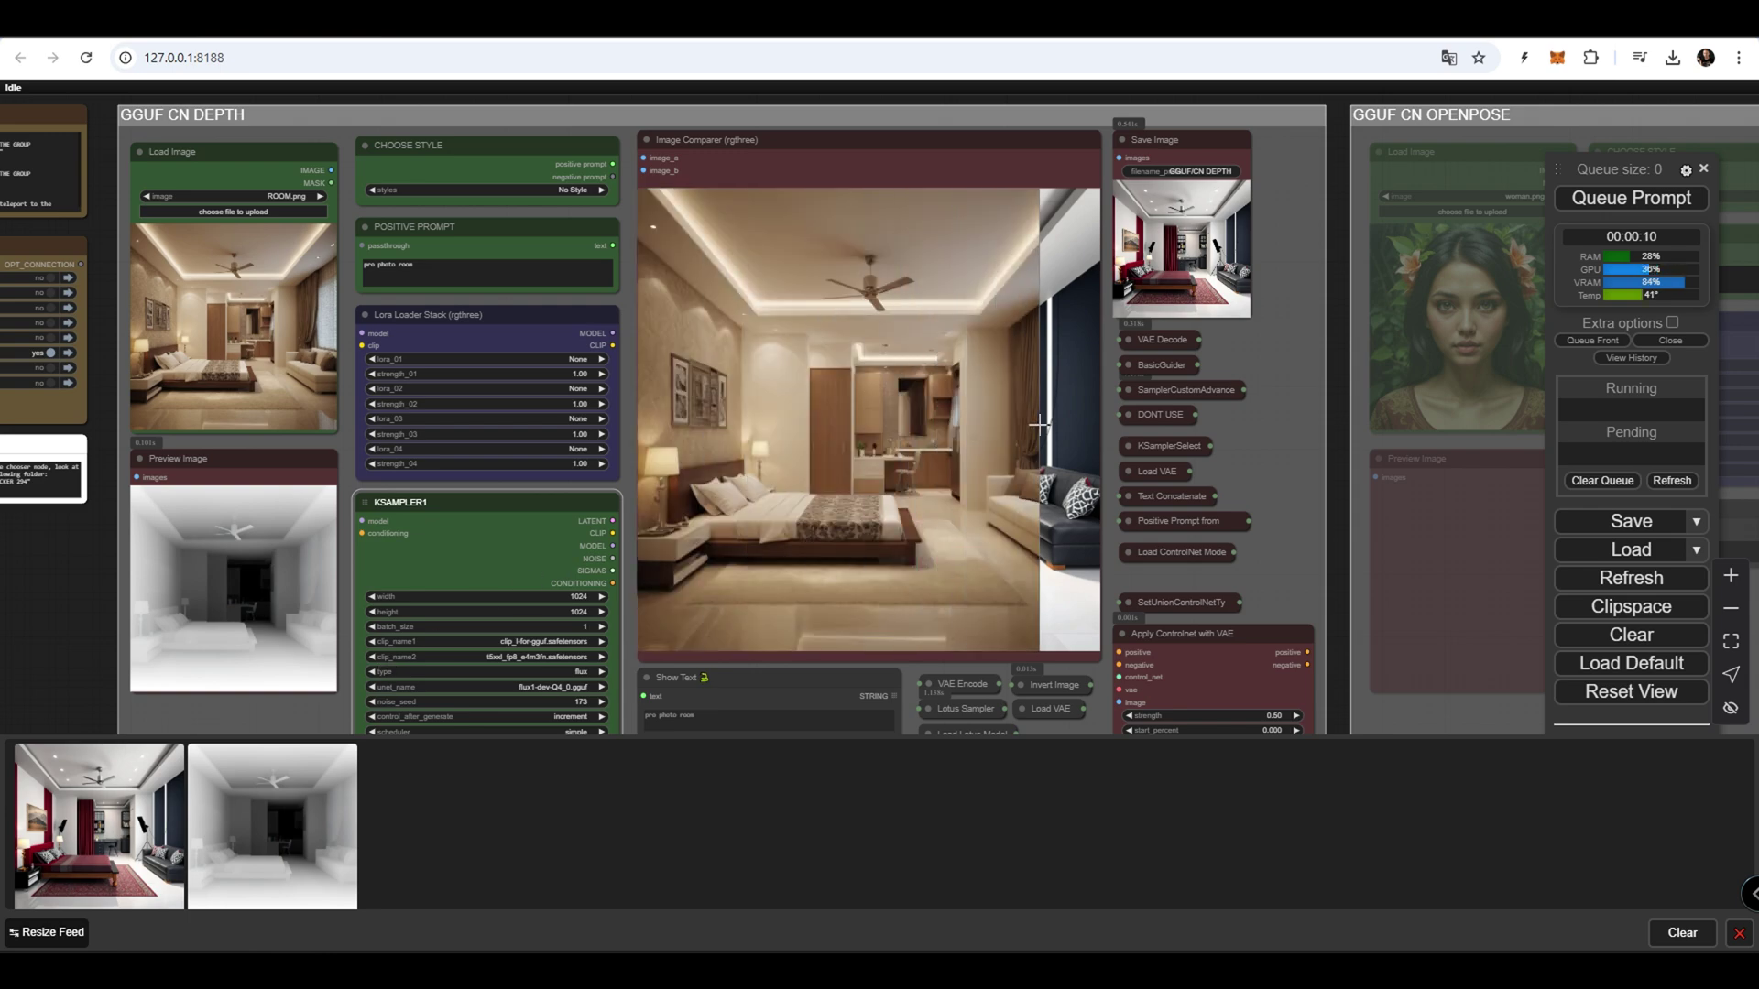
{"action": "scroll", "coordinate": [818, 440], "scroll_direction": "up", "scroll_amount": 8}
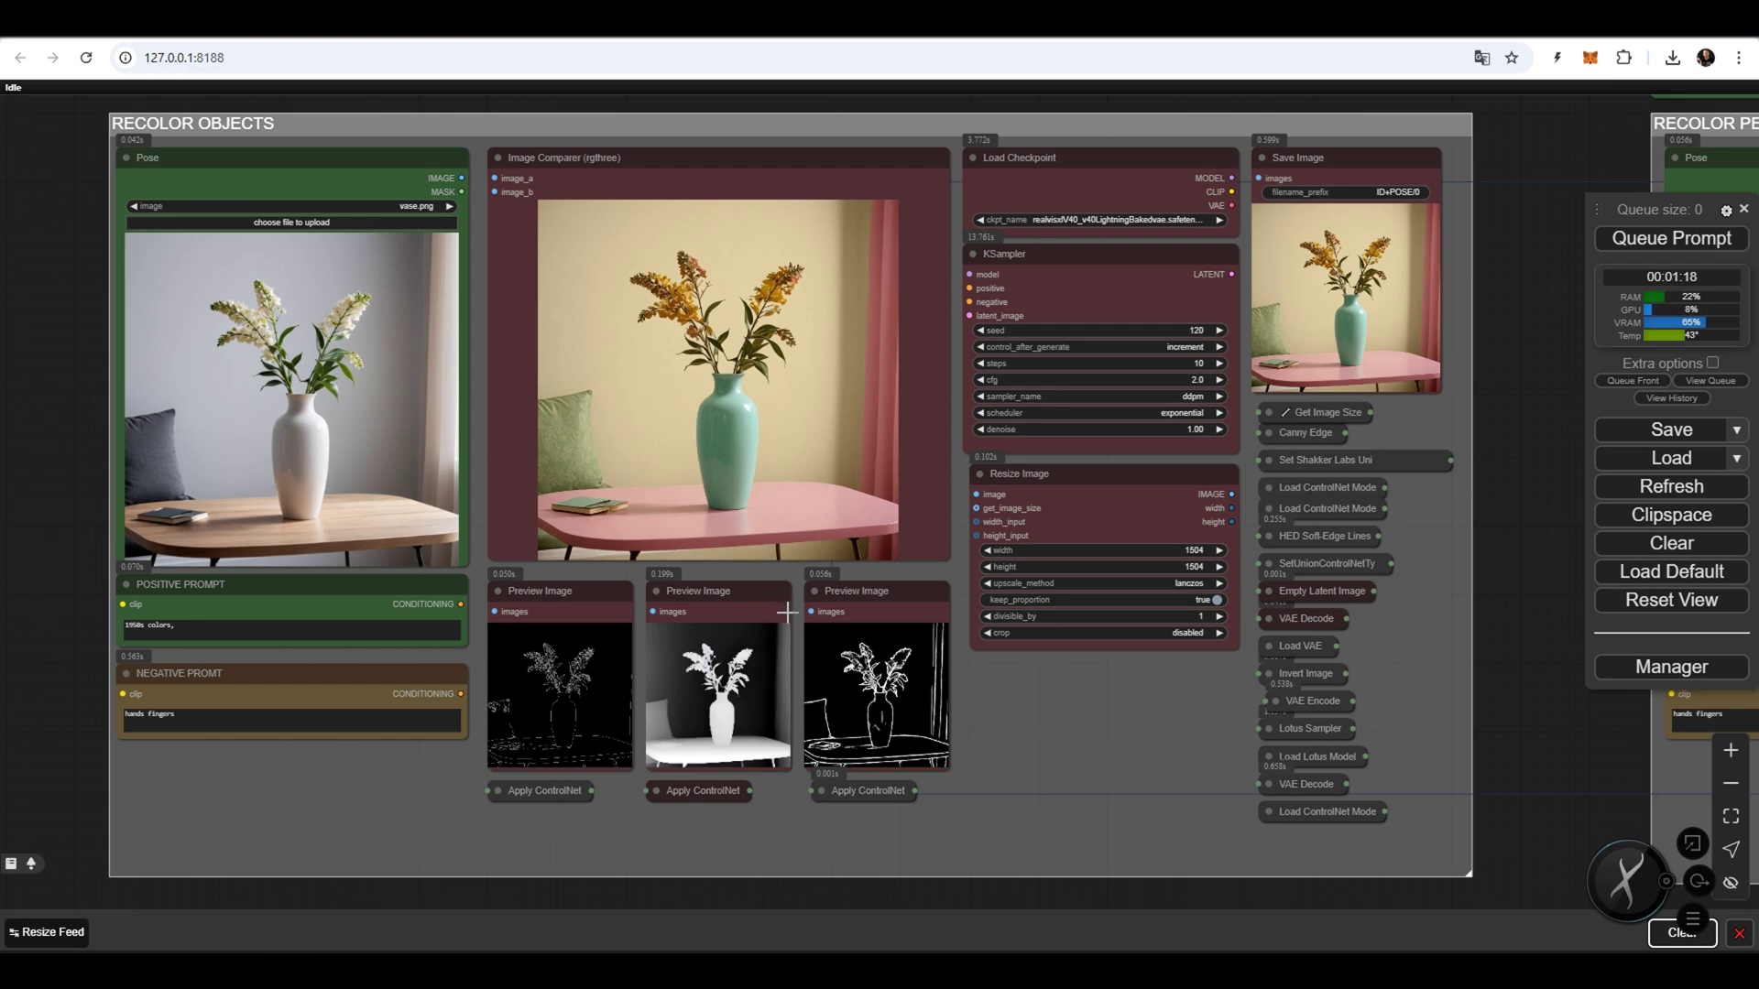
Zoom in and out over the RECOLOR OBJECTS comparison showing the white vase turned teal.
{"action": "scroll", "coordinate": [816, 483], "scroll_direction": "up", "scroll_amount": 5}
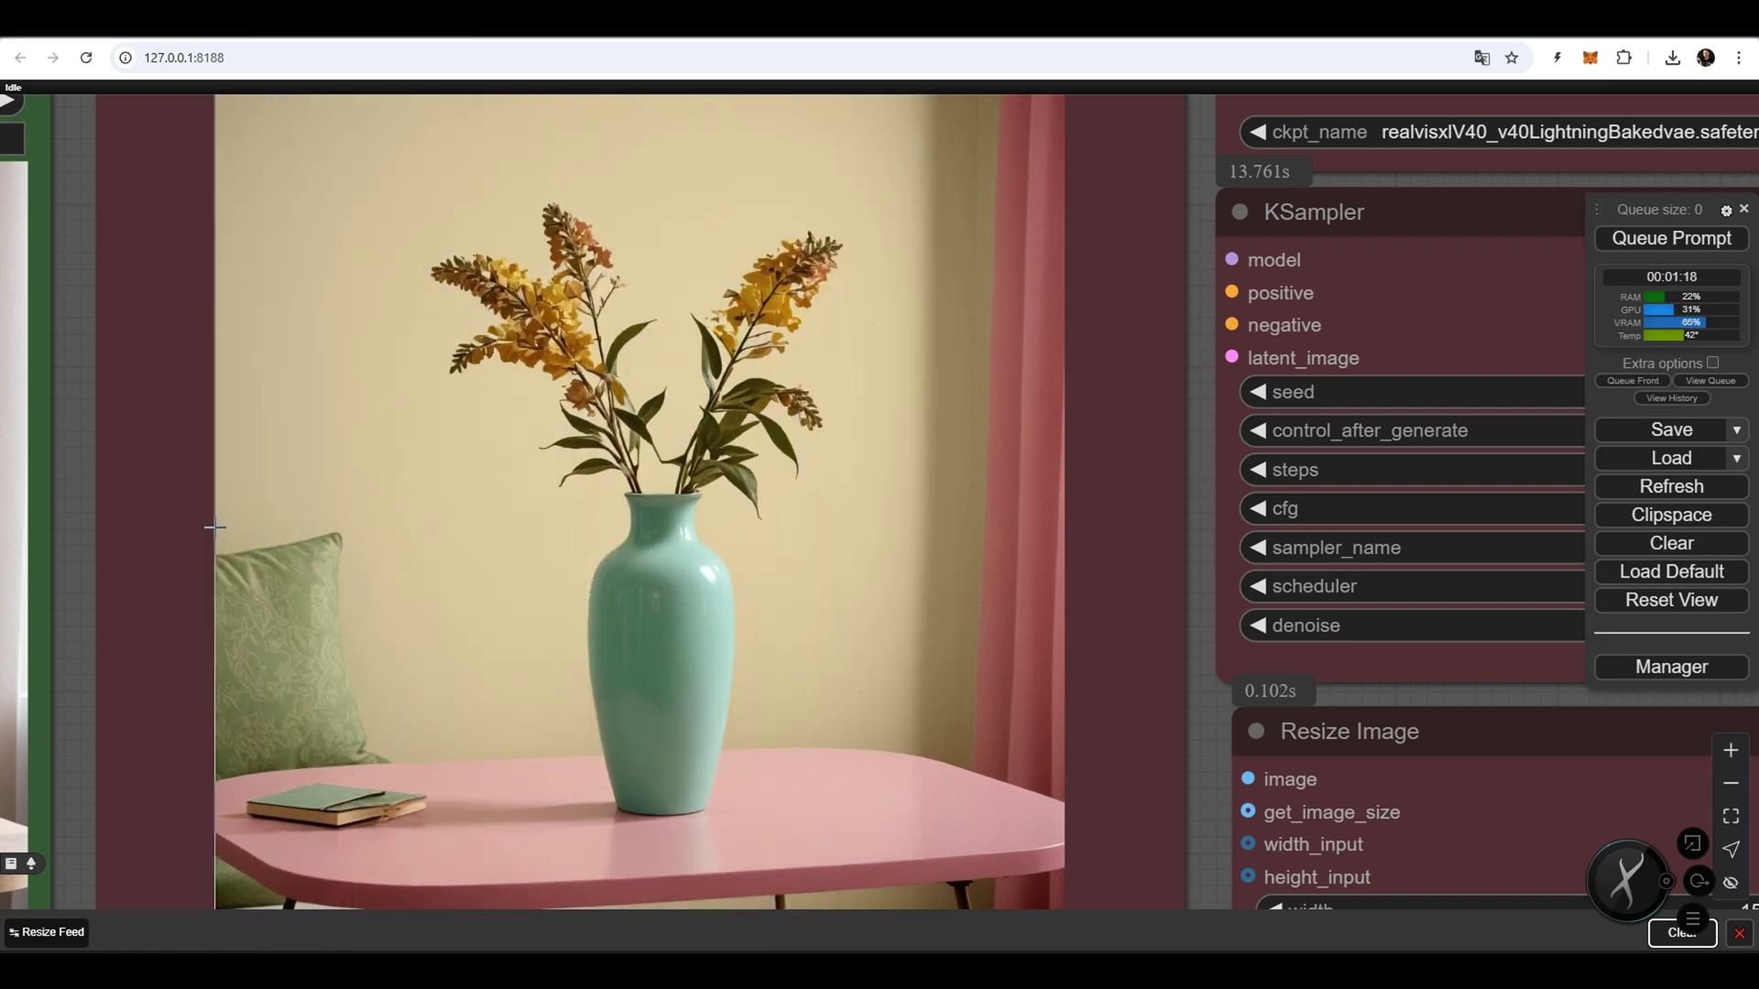
{"action": "scroll", "coordinate": [1461, 748], "scroll_direction": "down", "scroll_amount": 3}
{"action": "scroll", "coordinate": [1462, 747], "scroll_direction": "right", "scroll_amount": 3}
{"action": "scroll", "coordinate": [1546, 737], "scroll_direction": "up", "scroll_amount": 5}
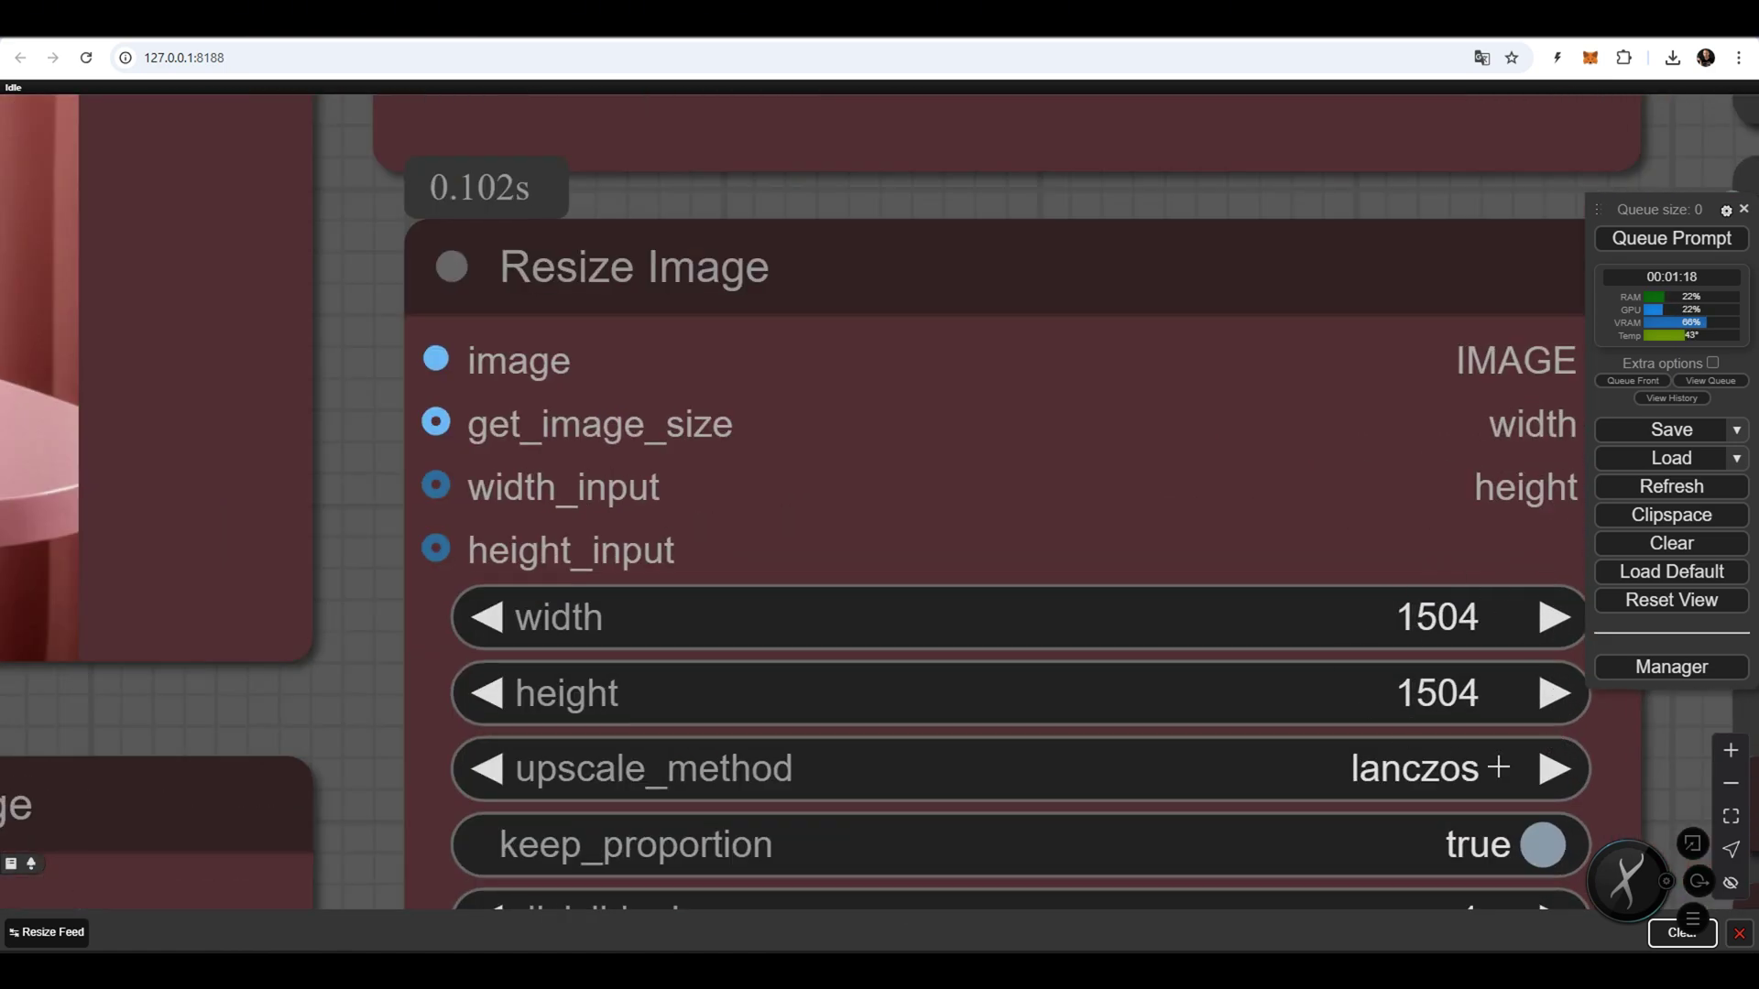
{"action": "scroll", "coordinate": [1450, 573], "scroll_direction": "down", "scroll_amount": 8}
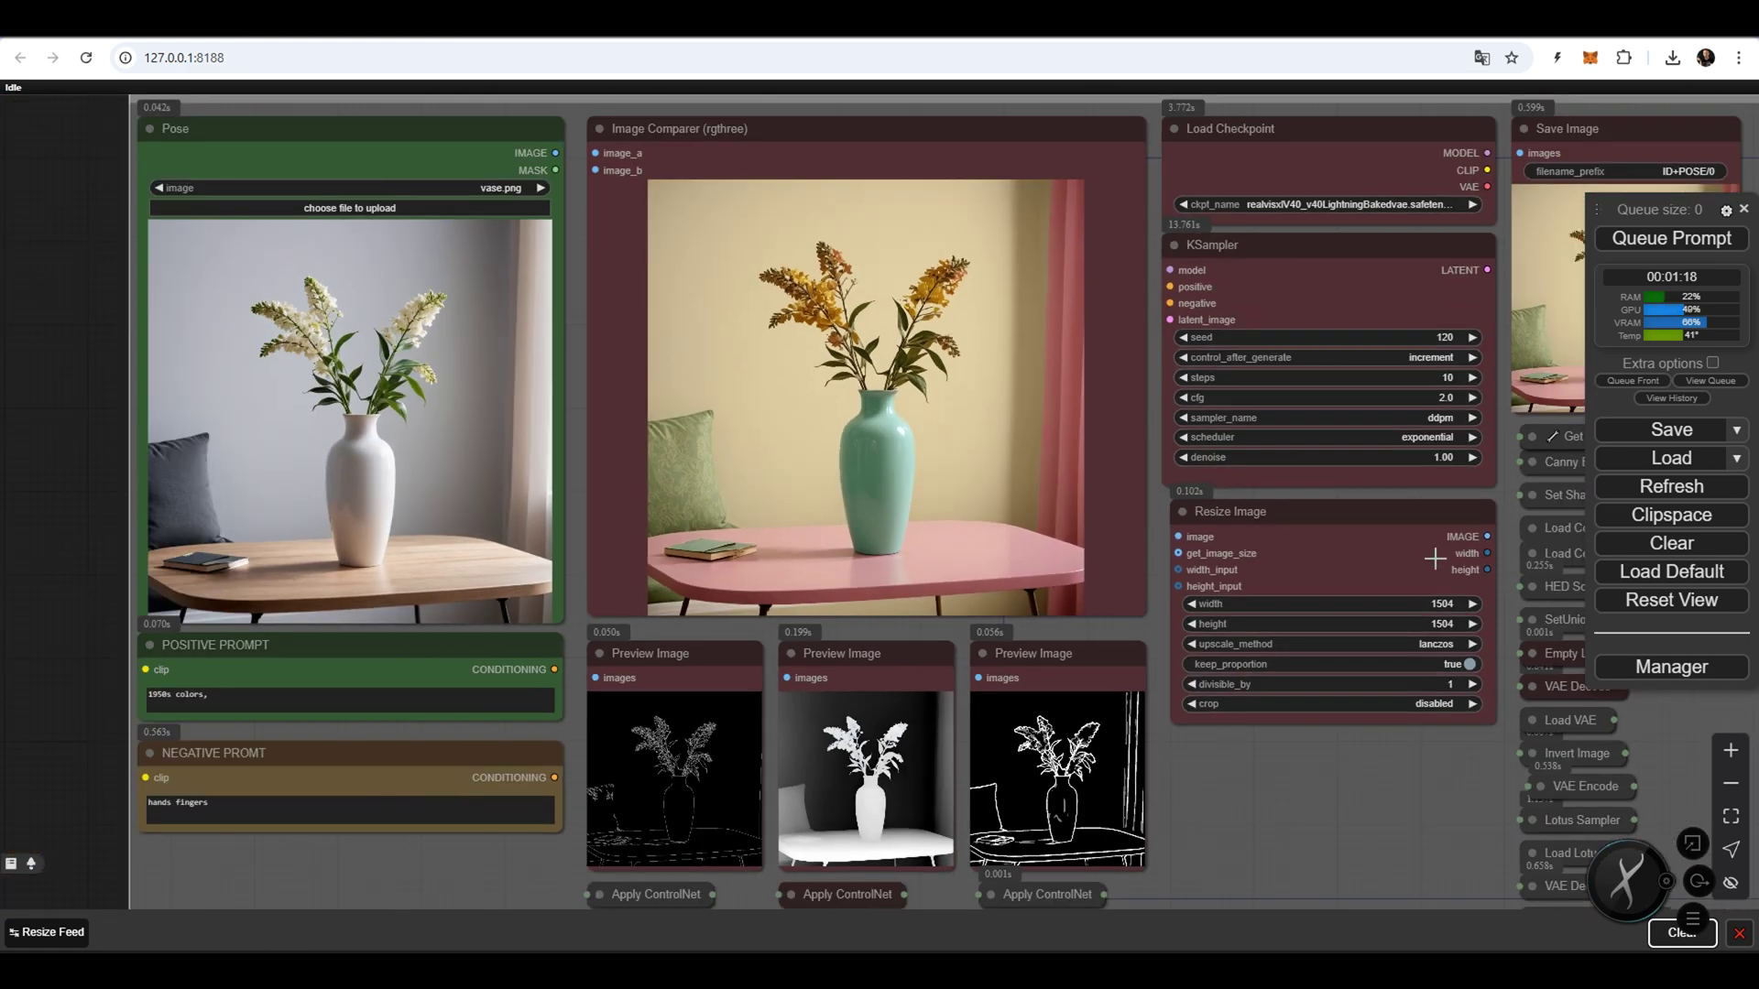
Pan to the RECOLOR PEOPLE + ID group and zoom in on its red-and-green outfit recolour results.
{"action": "left_click_drag", "start_coordinate": [1381, 767], "coordinate": [434, 801]}
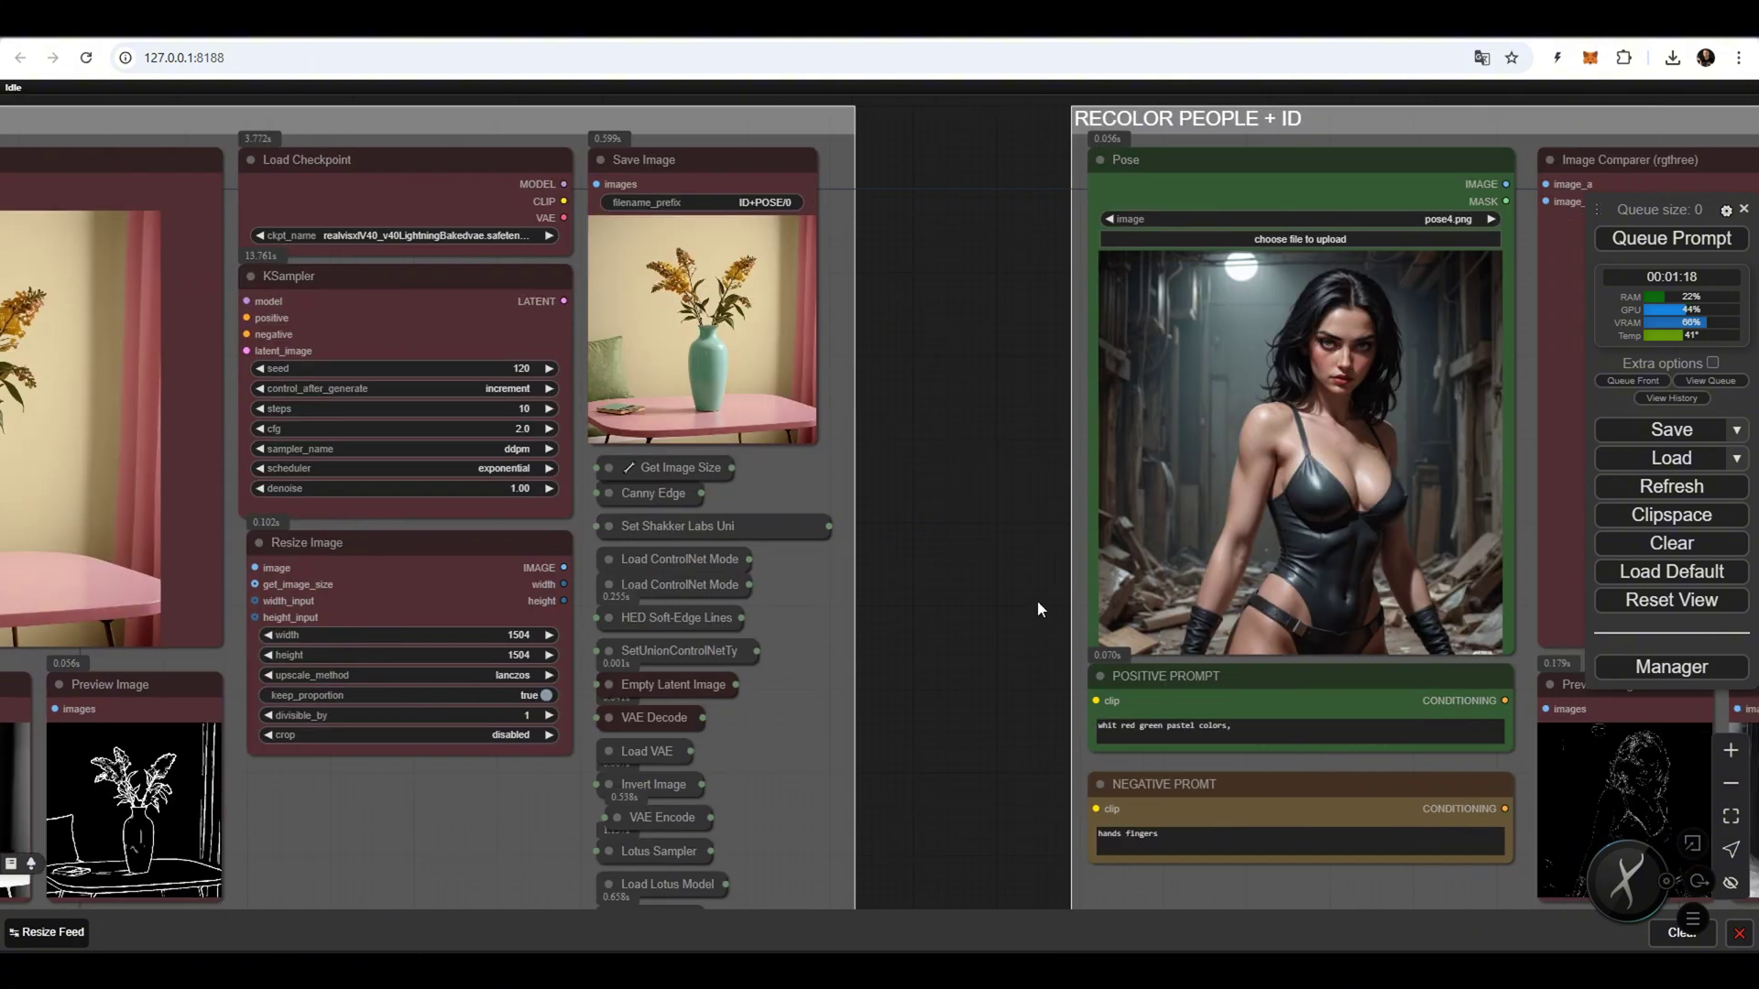
{"action": "scroll", "coordinate": [1013, 634], "scroll_direction": "down", "scroll_amount": 2}
{"action": "left_click_drag", "start_coordinate": [1014, 634], "coordinate": [306, 628]}
{"action": "left_click_drag", "start_coordinate": [235, 687], "coordinate": [25, 656]}
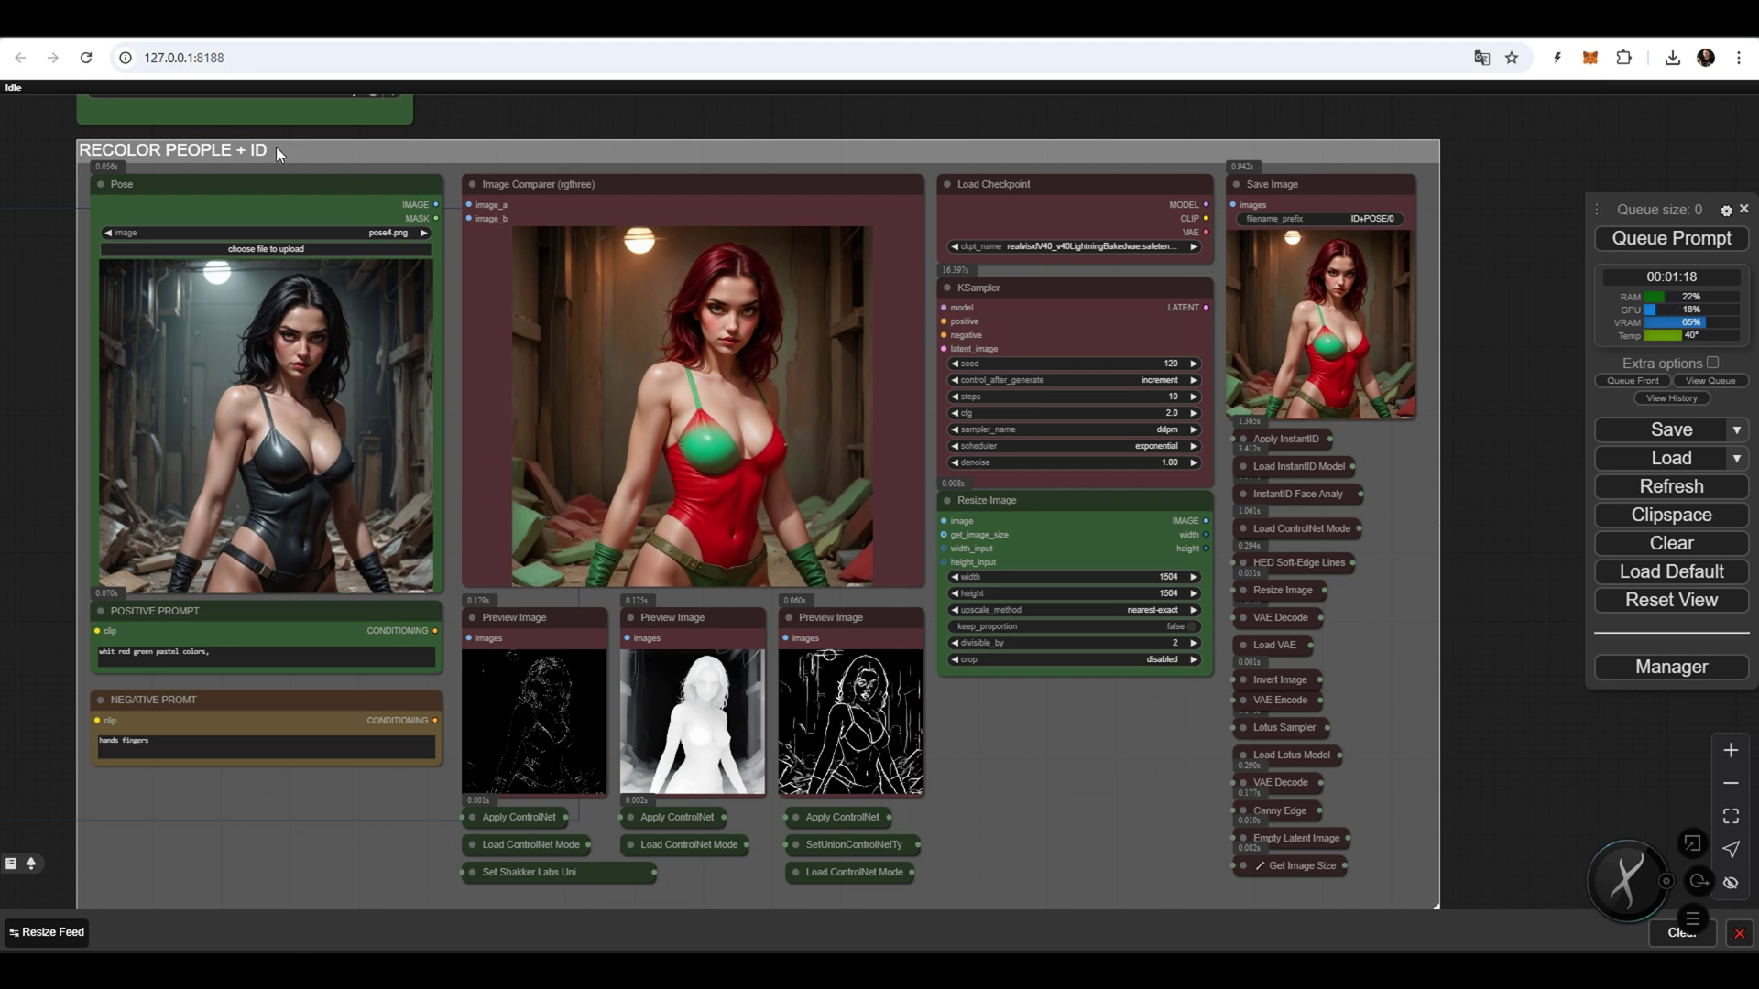
{"action": "scroll", "coordinate": [759, 302], "scroll_direction": "up", "scroll_amount": 9}
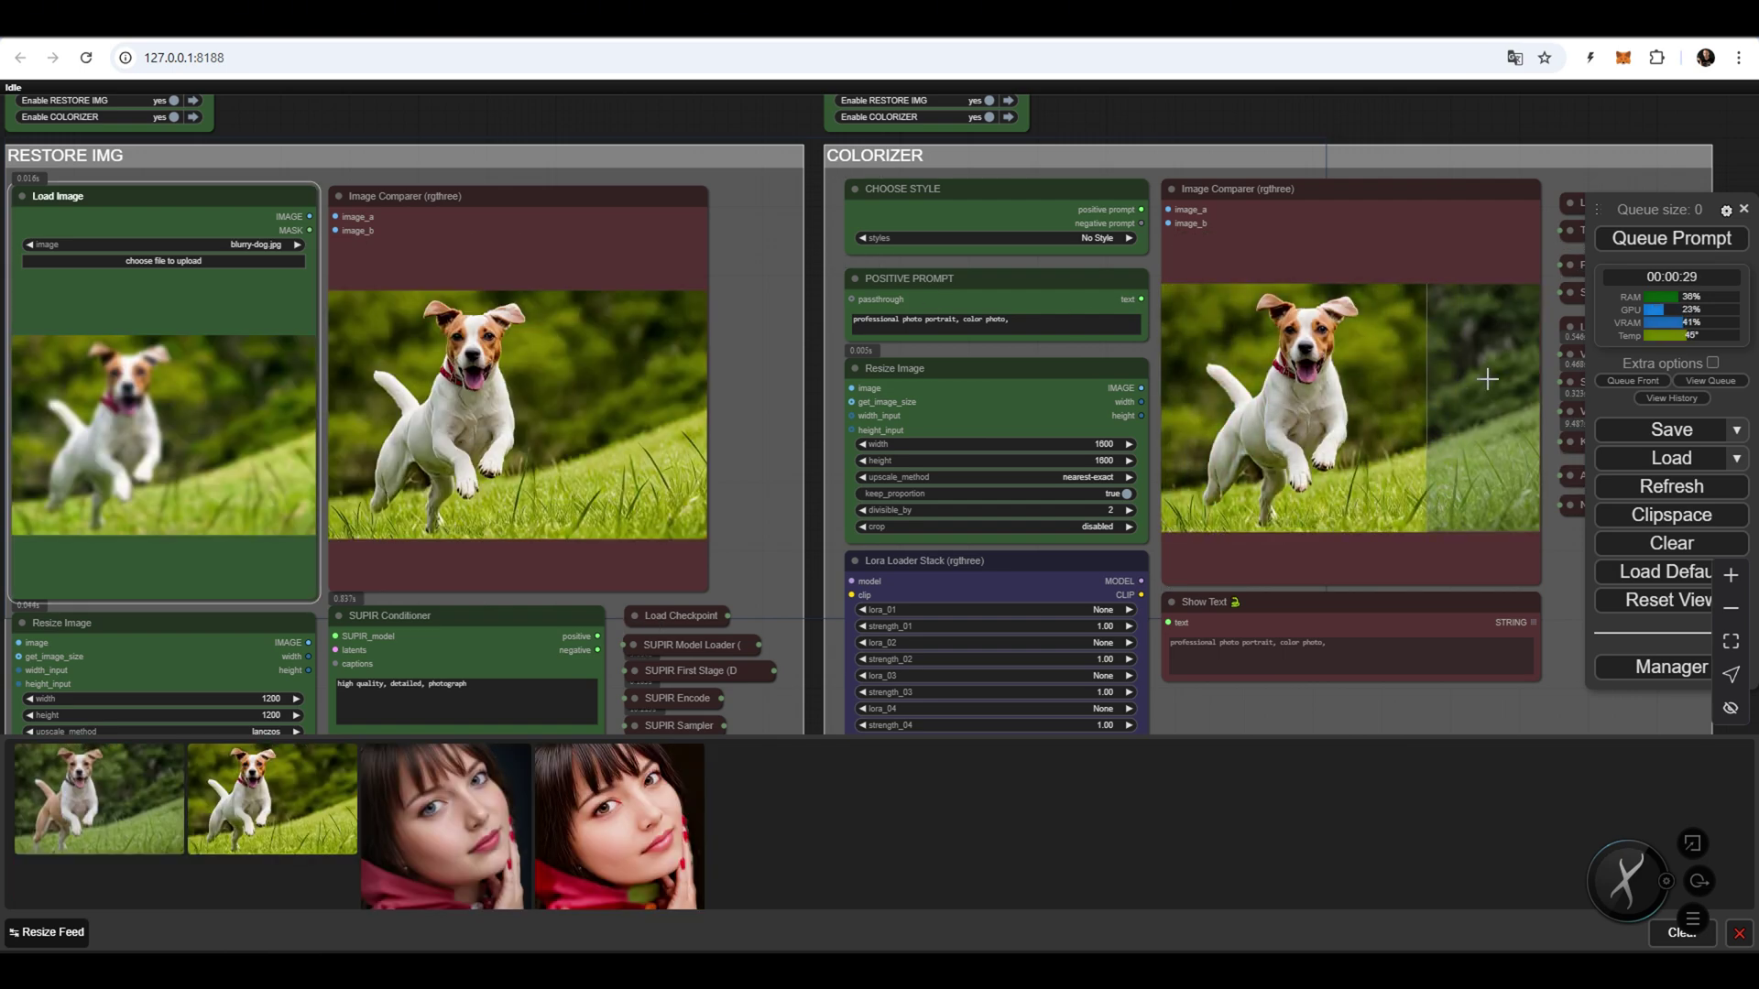
Step through the feed's enlarged results: the portraits, the sharpened dog, and the blurry dog original.
{"action": "left_click", "coordinate": [609, 803]}
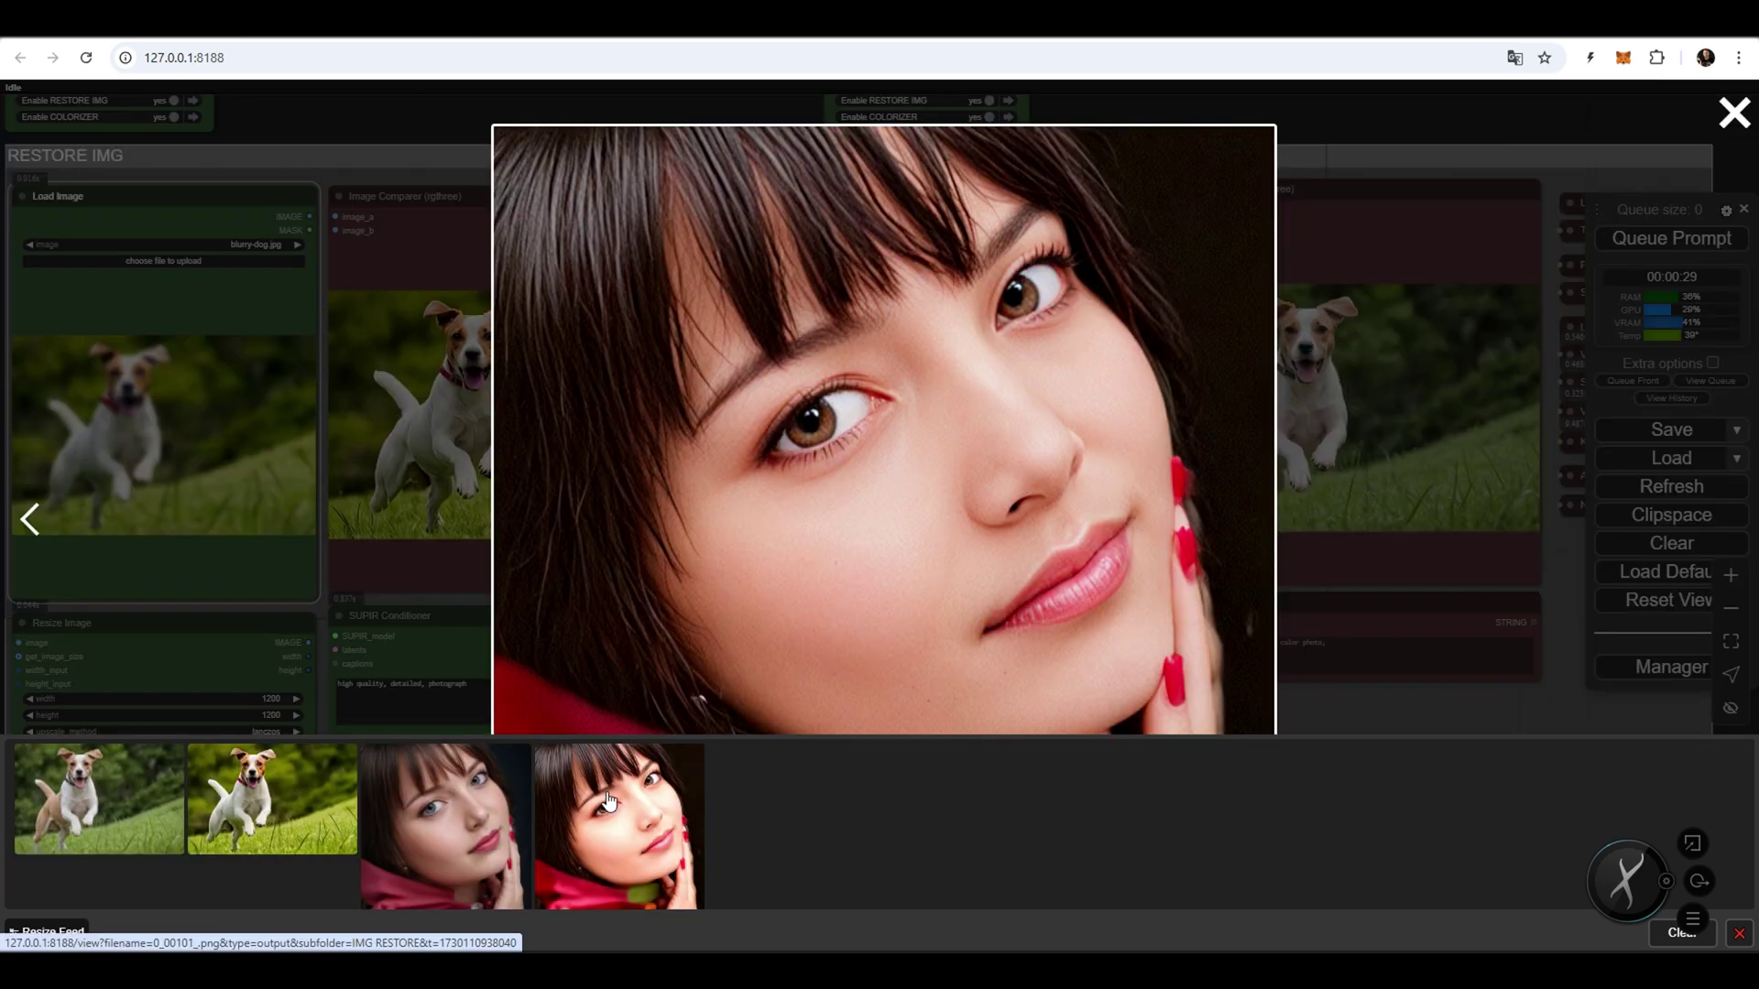
{"action": "left_click", "coordinate": [494, 804]}
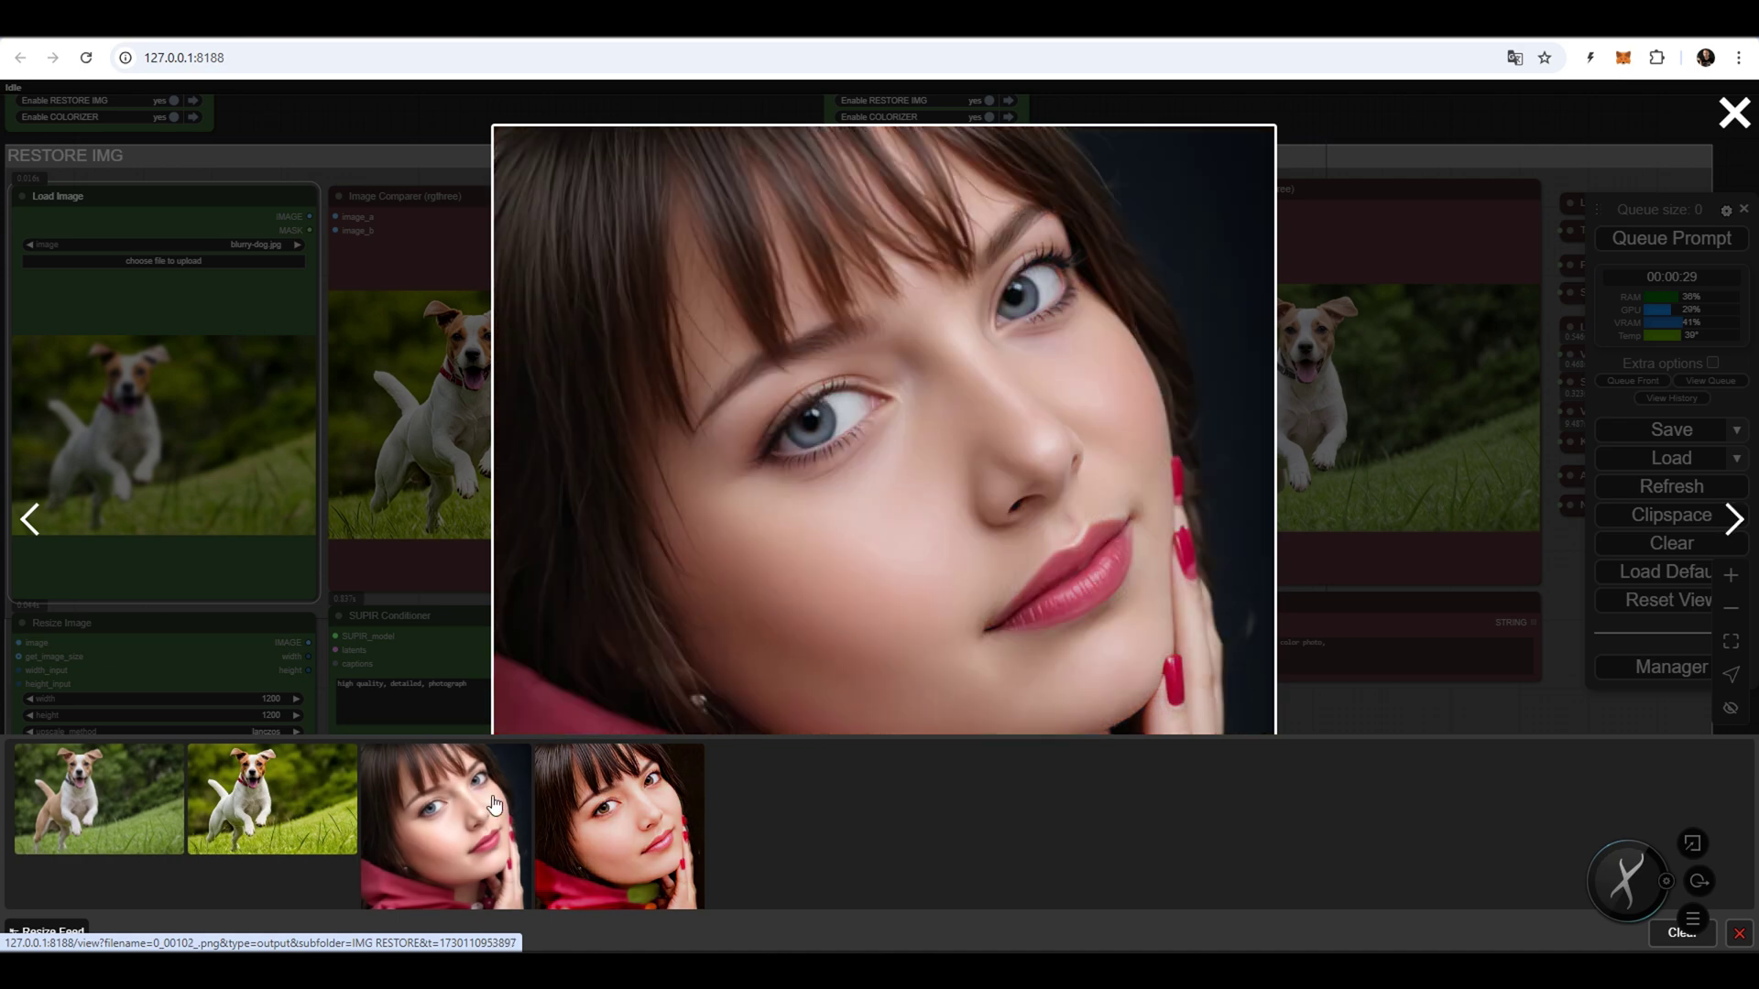
{"action": "left_click", "coordinate": [282, 789]}
{"action": "left_click", "coordinate": [140, 789]}
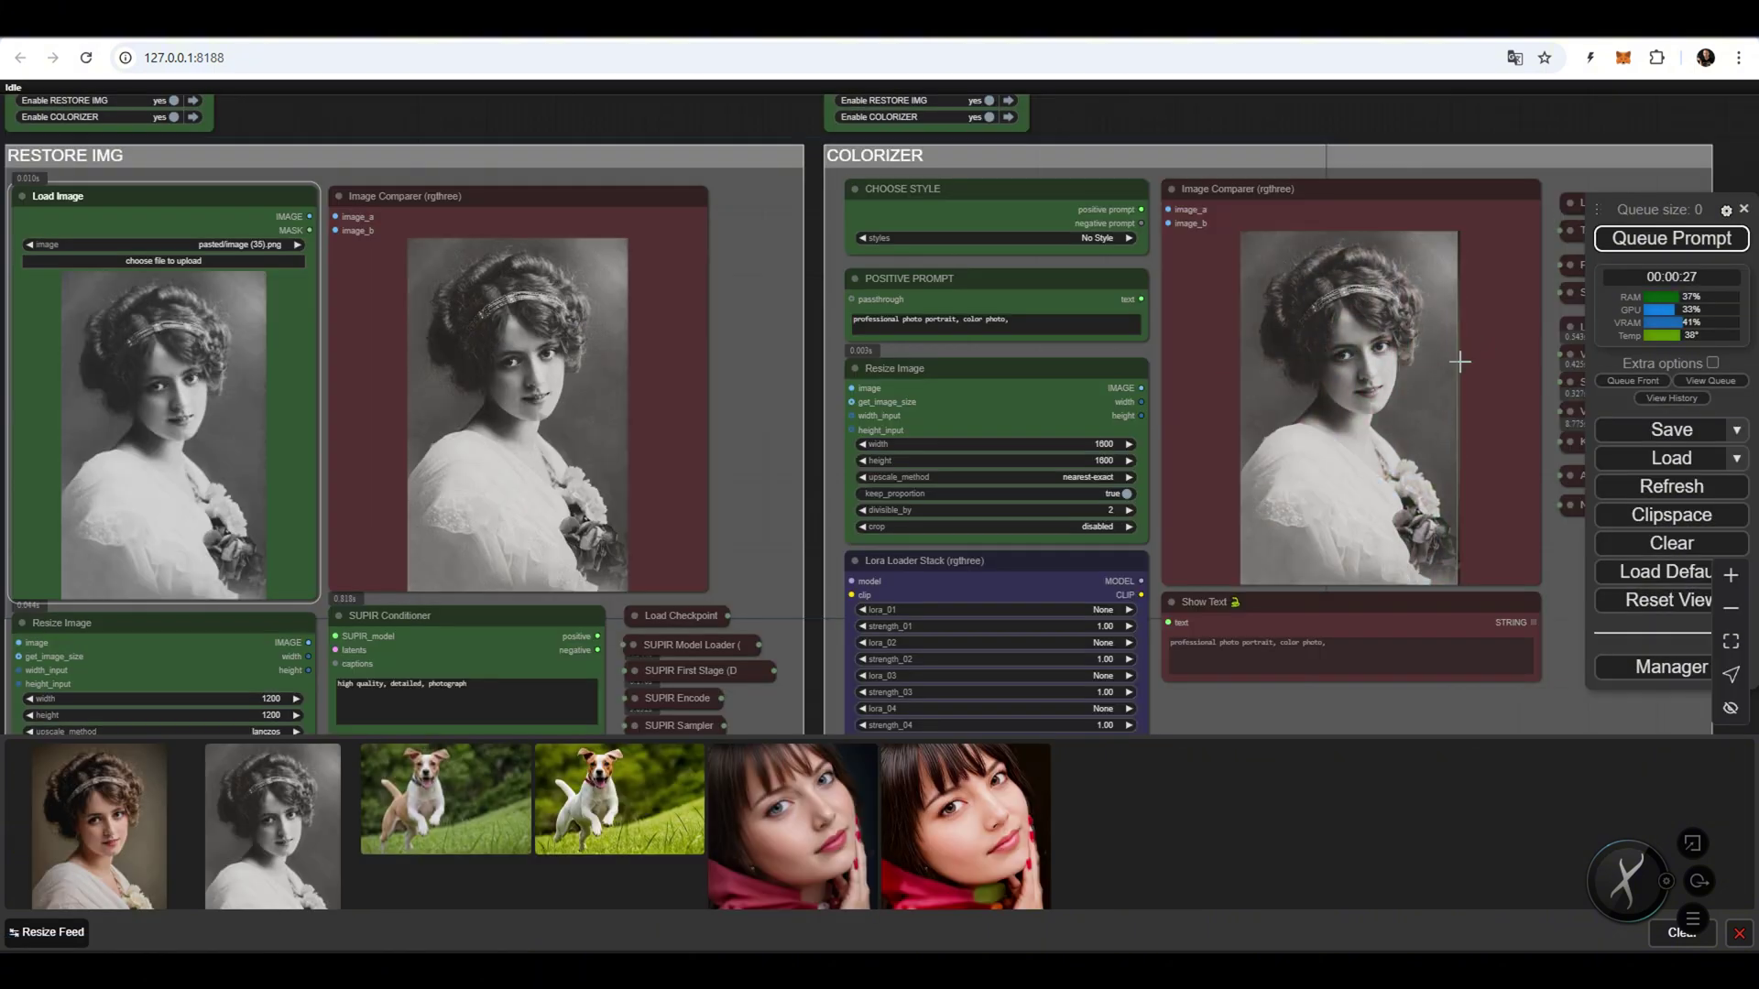
View the colourised vintage portrait at full size on its own page, then return to the workflow.
{"action": "left_click", "coordinate": [108, 829]}
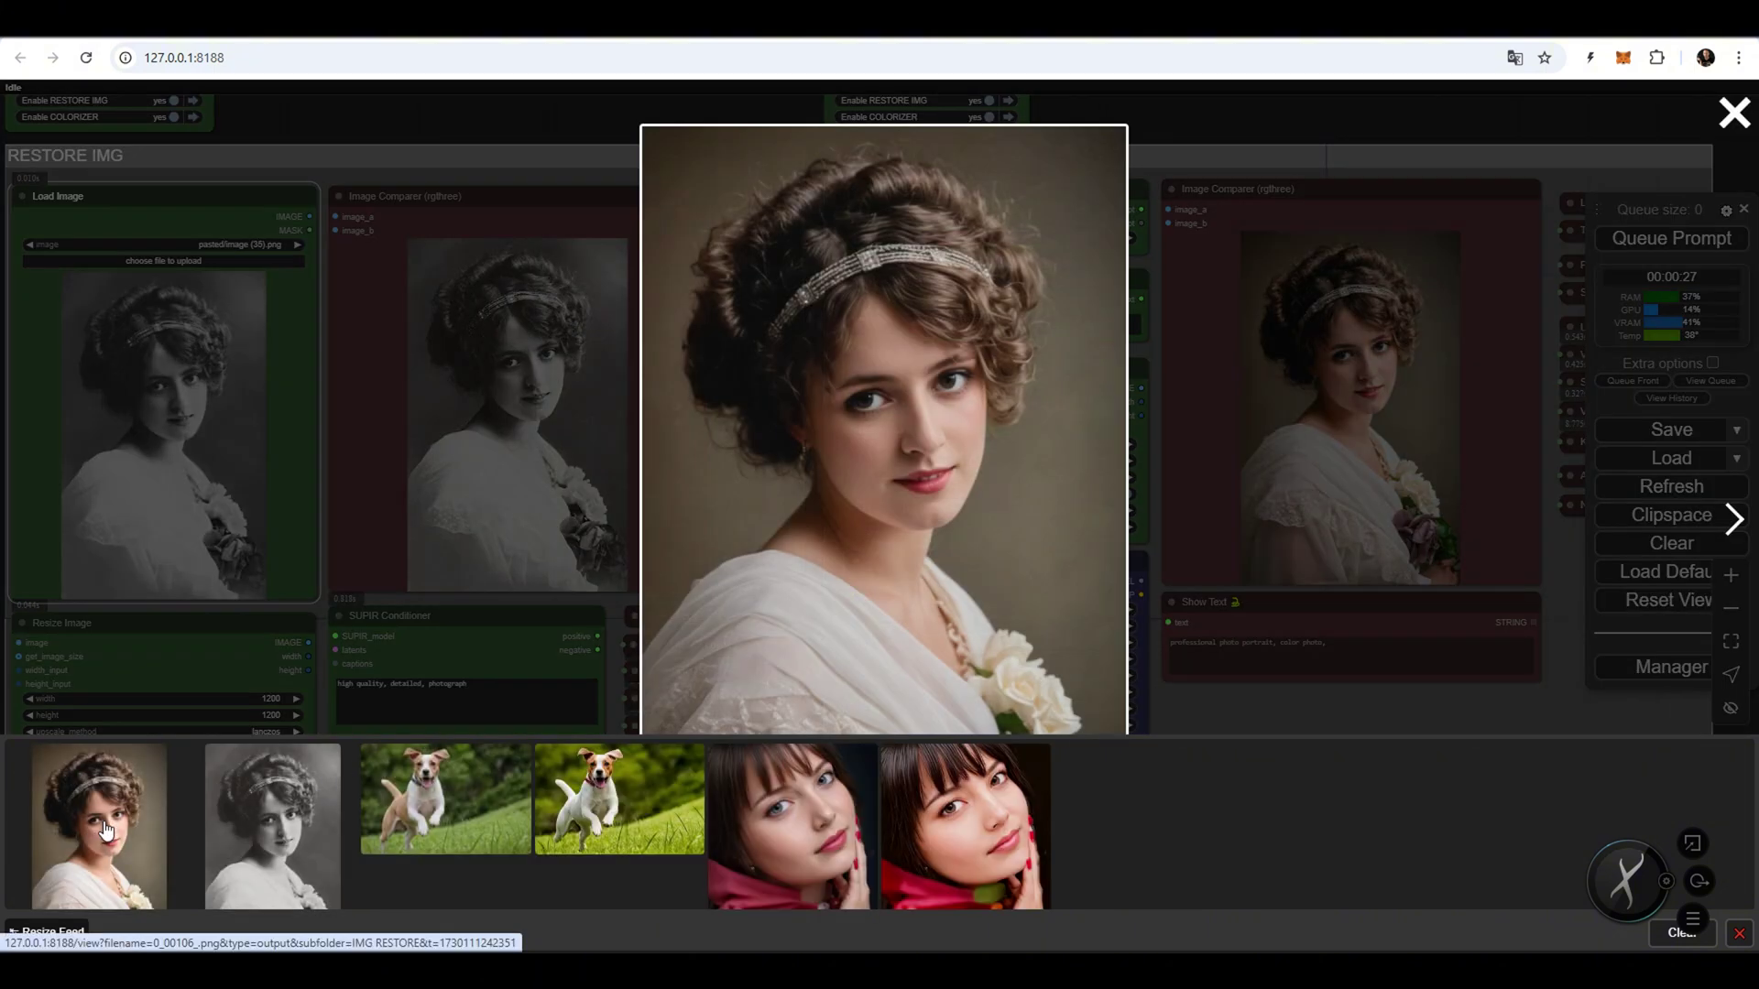
{"action": "left_click", "coordinate": [922, 379]}
{"action": "left_click", "coordinate": [920, 359]}
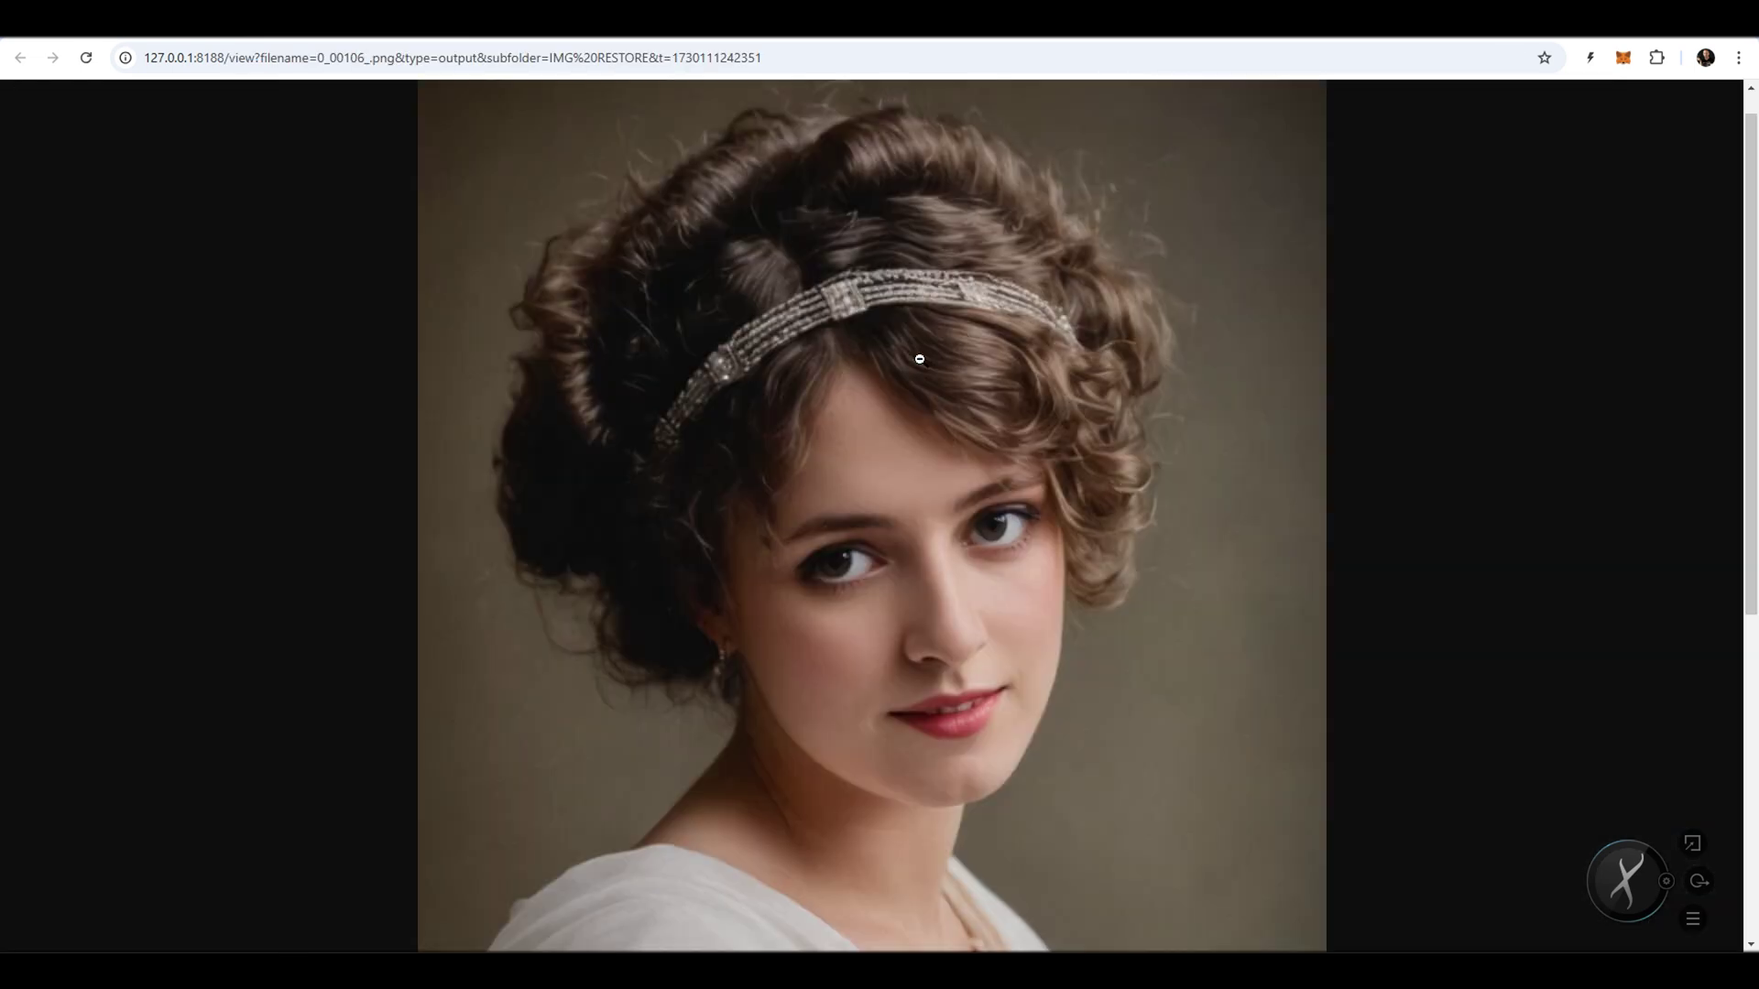
{"action": "scroll", "coordinate": [920, 359], "scroll_direction": "down", "scroll_amount": 6}
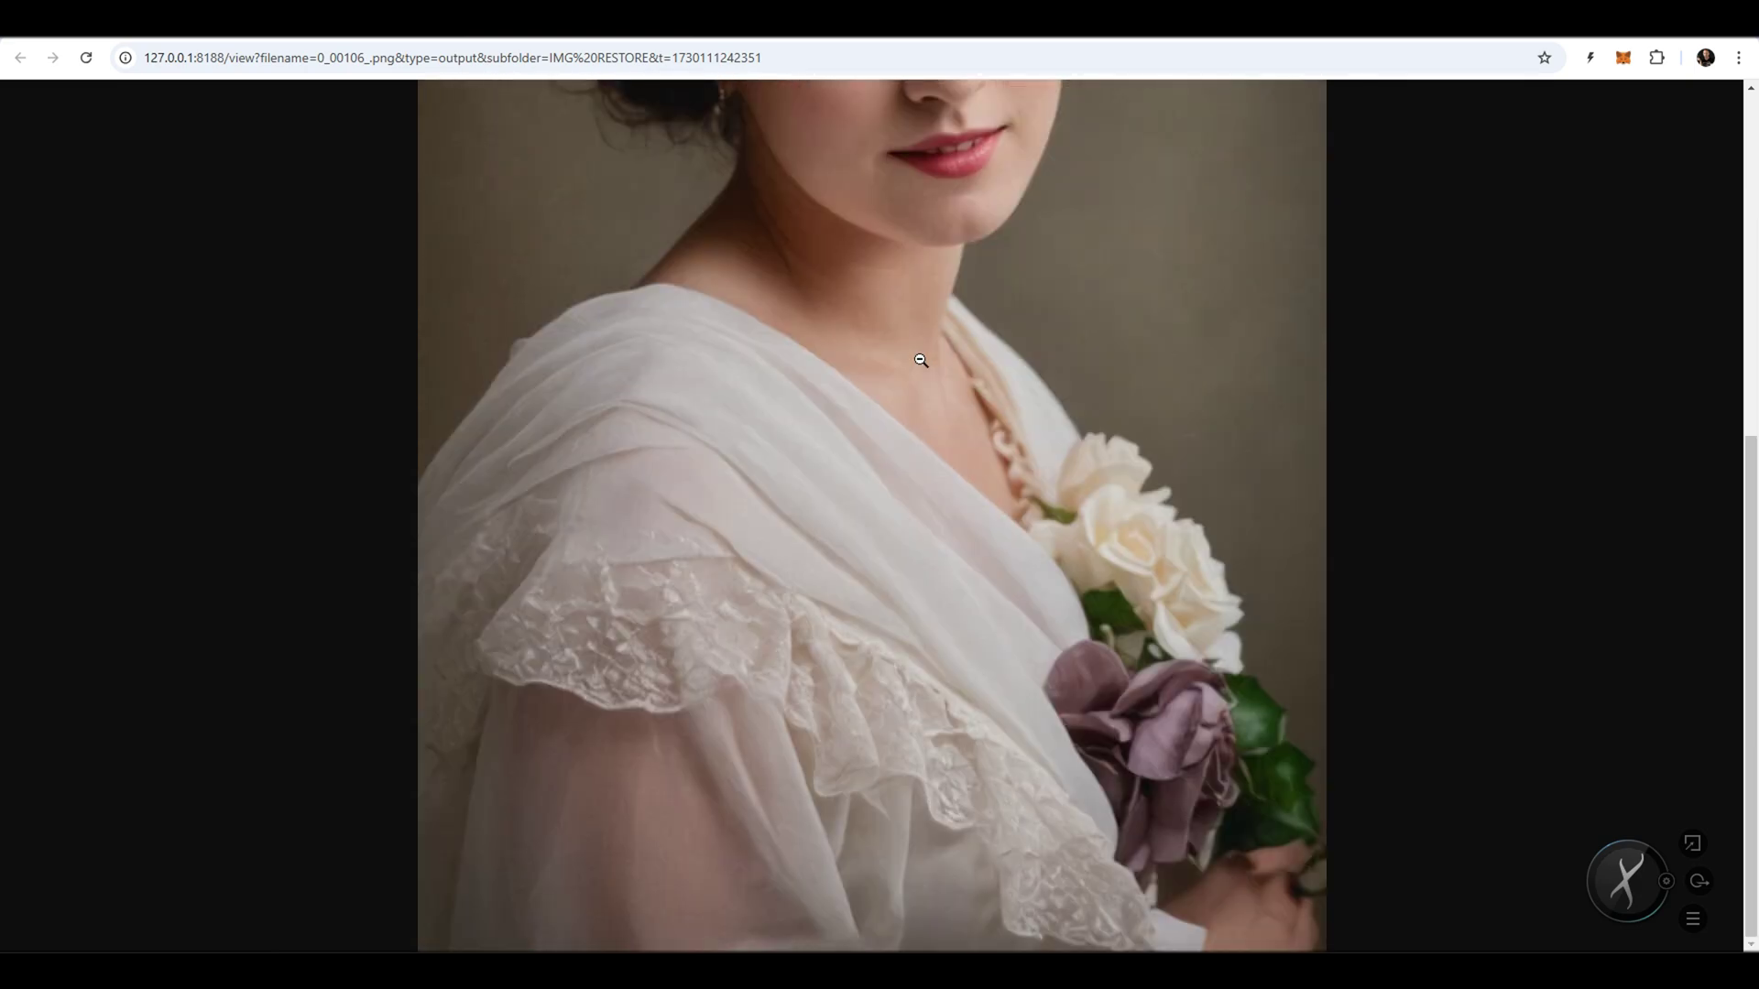
{"action": "scroll", "coordinate": [920, 360], "scroll_direction": "up", "scroll_amount": 7}
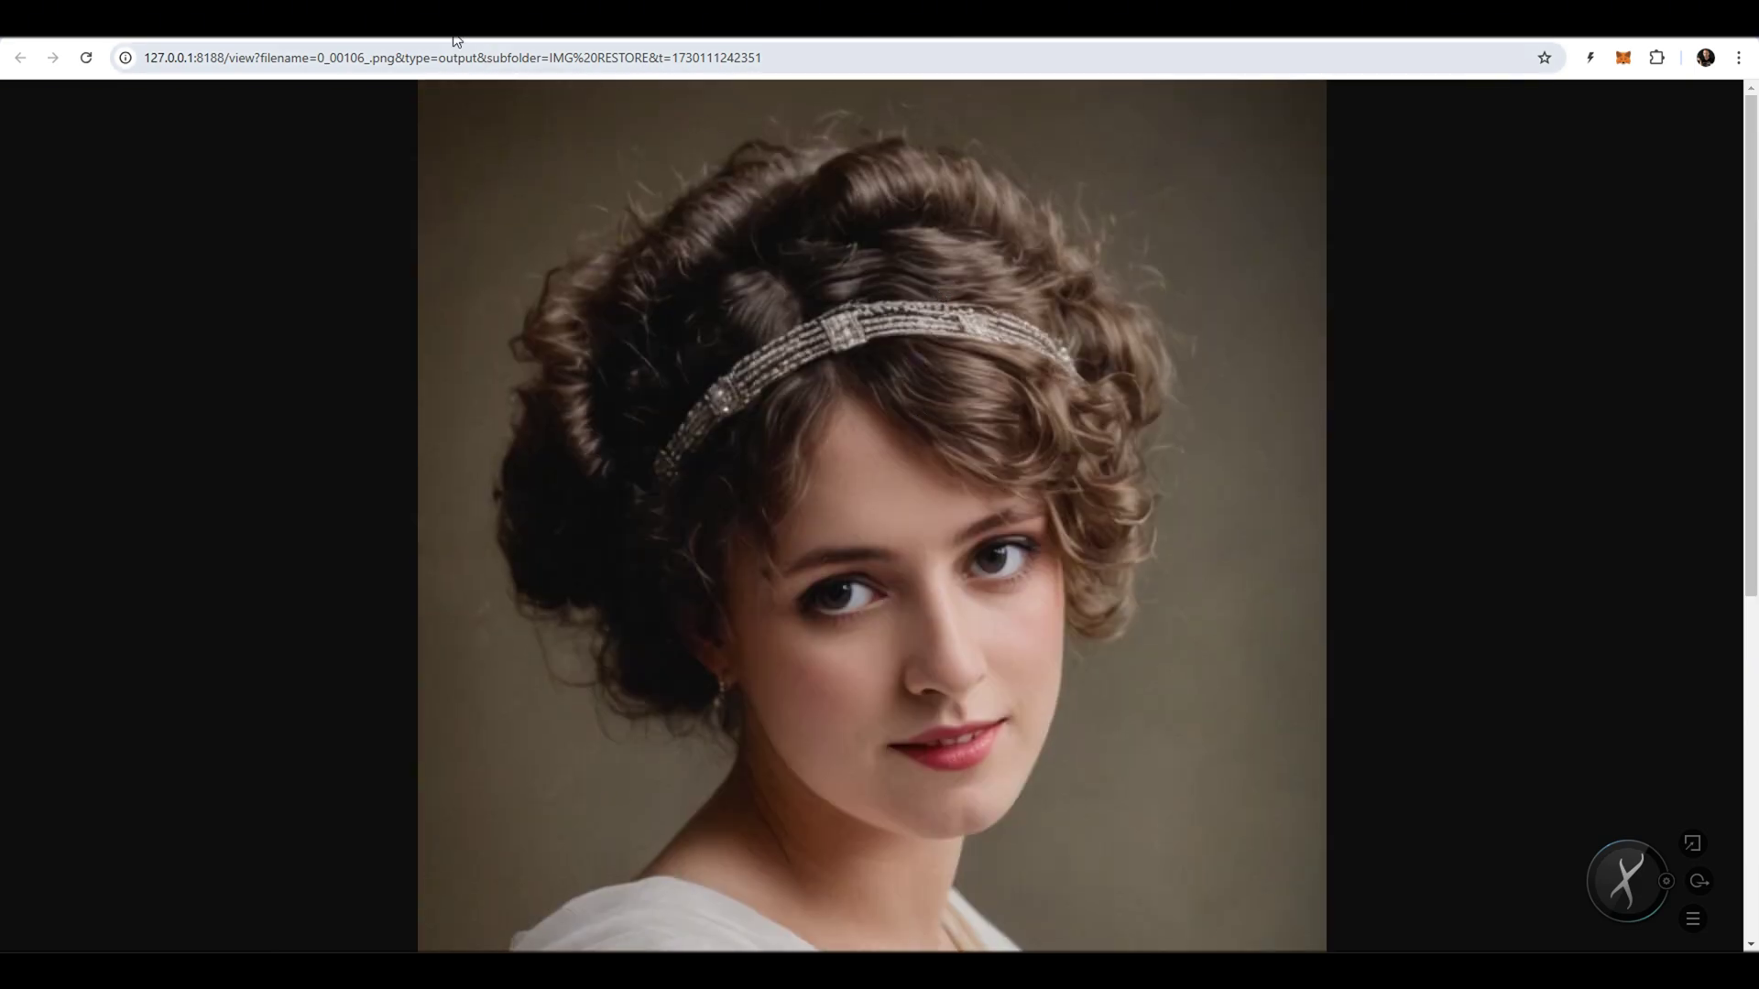
{"action": "key", "text": "alt+Left"}
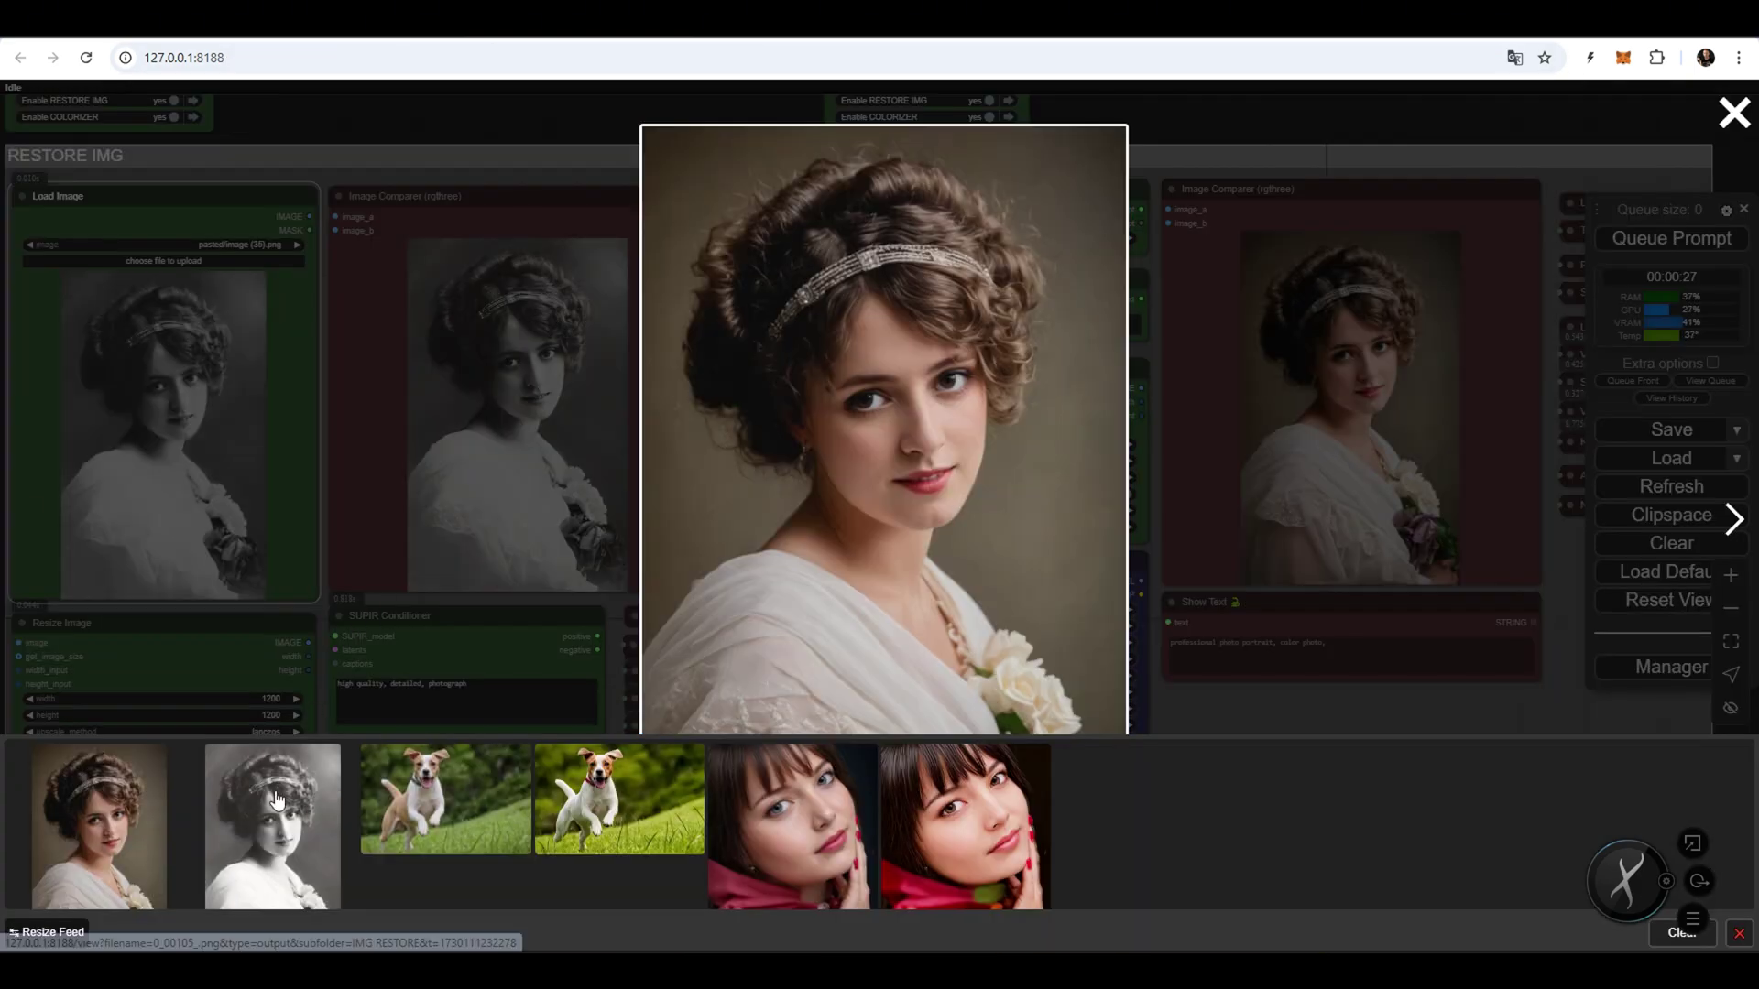
Open the black-and-white original portrait at full size for comparison.
{"action": "left_click", "coordinate": [273, 824]}
{"action": "left_click", "coordinate": [899, 293]}
{"action": "left_click", "coordinate": [900, 283]}
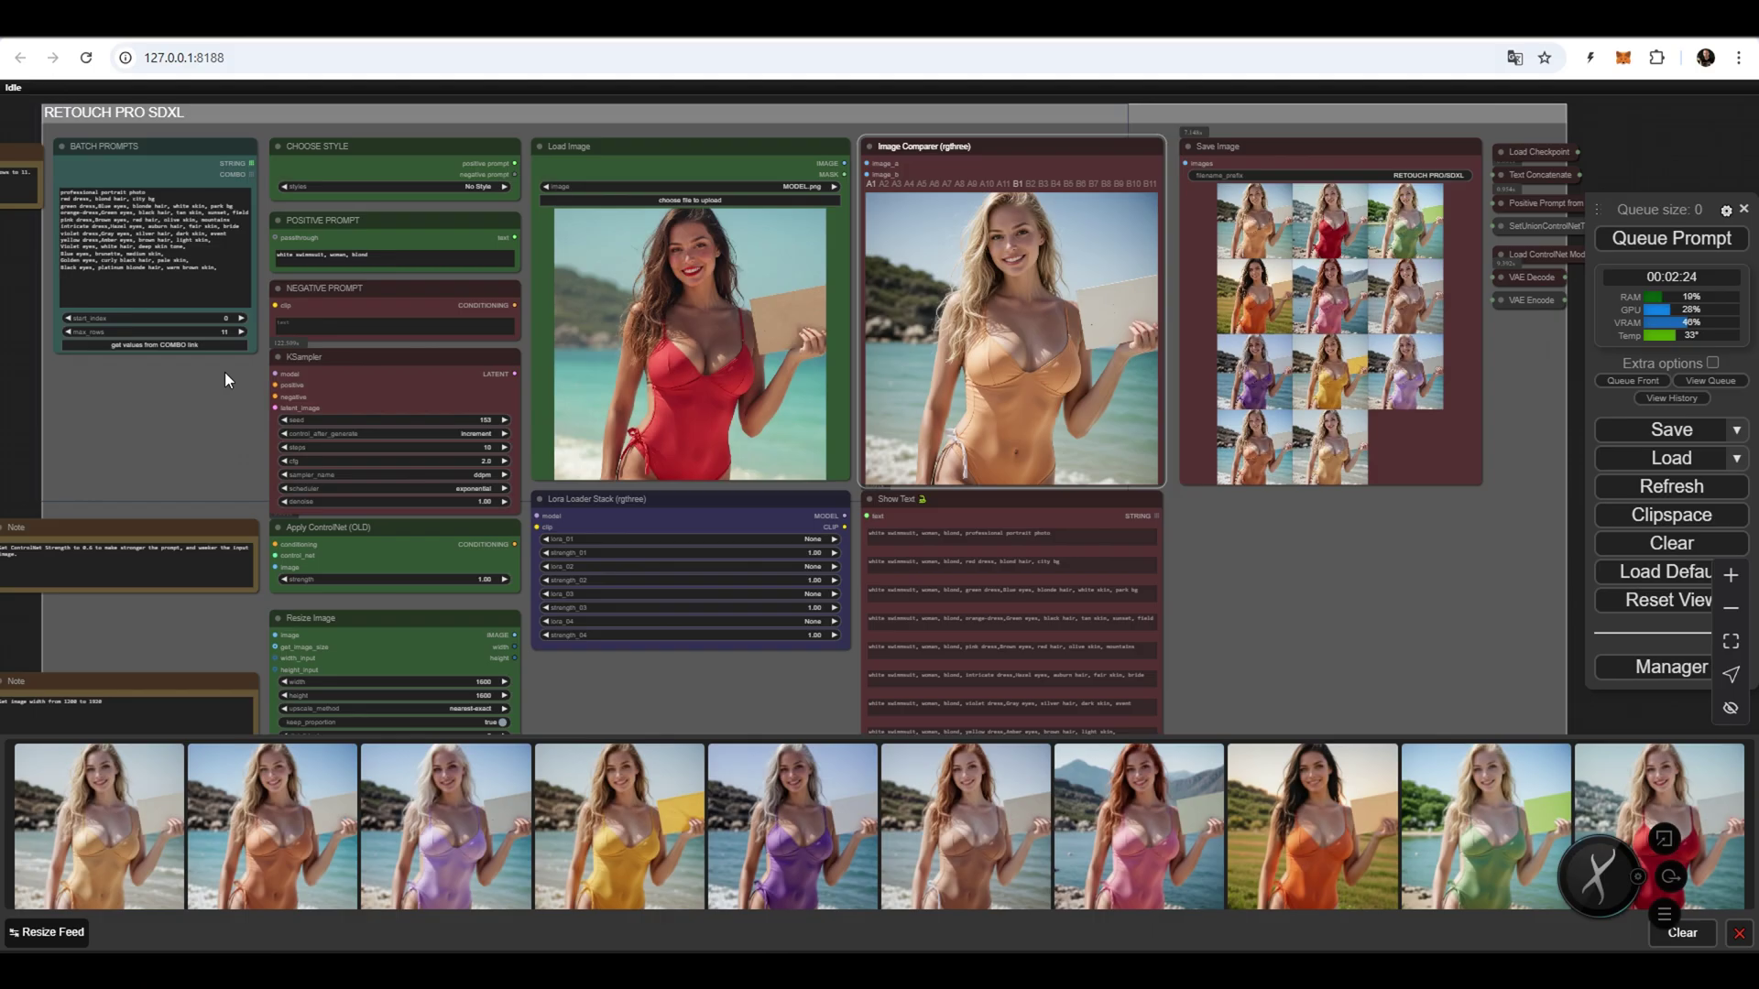
Bring the Retouch Pro comparer and saved result grid into view.
{"action": "scroll", "coordinate": [297, 255], "scroll_direction": "up", "scroll_amount": 6}
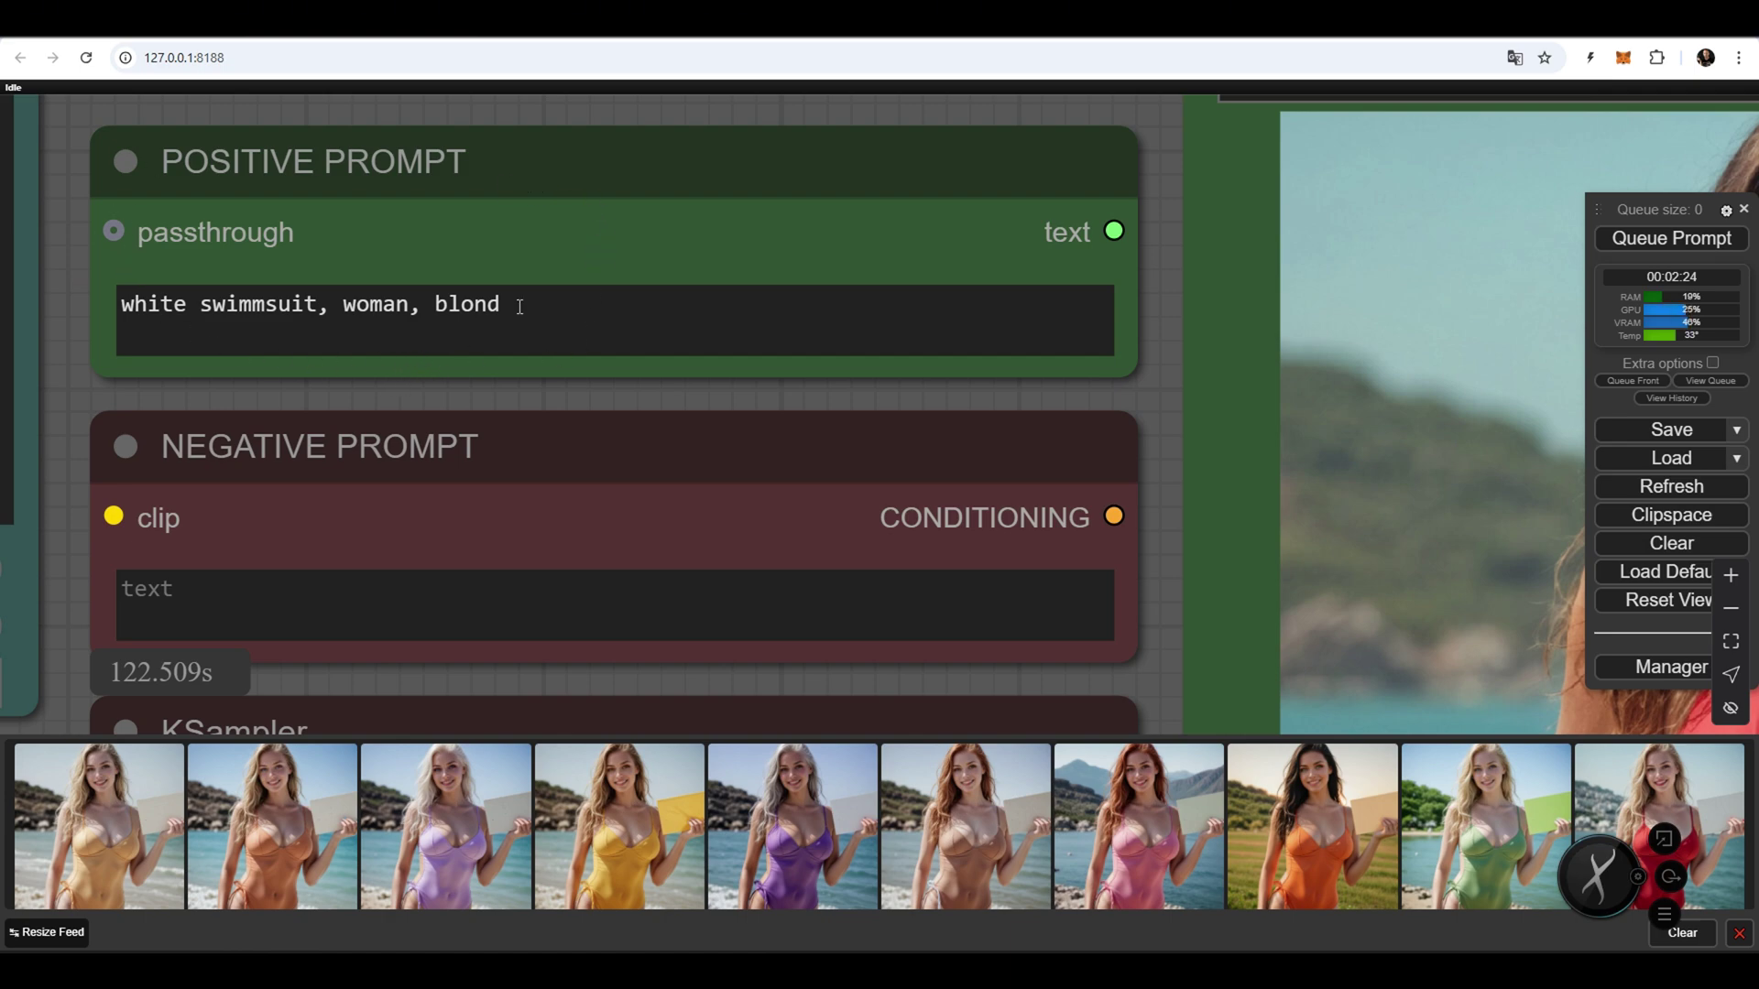
{"action": "scroll", "coordinate": [524, 300], "scroll_direction": "down", "scroll_amount": 8}
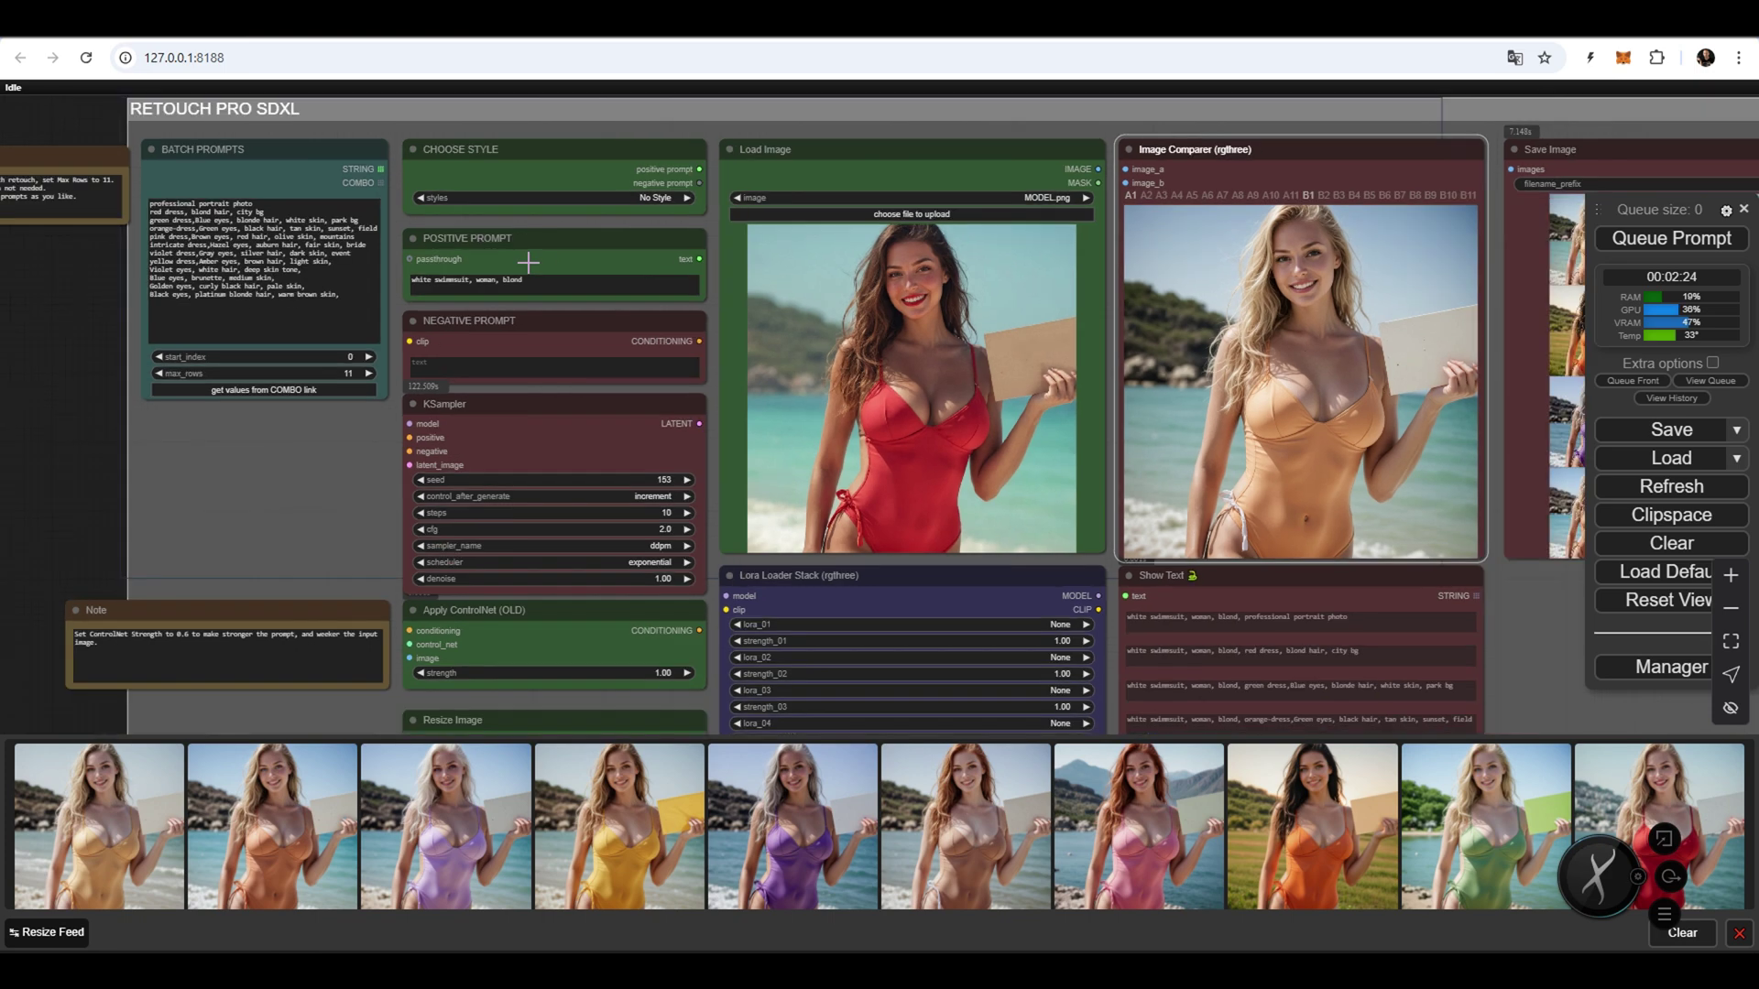
{"action": "scroll", "coordinate": [529, 263], "scroll_direction": "down", "scroll_amount": 2}
{"action": "left_click_drag", "start_coordinate": [357, 421], "coordinate": [137, 414]}
{"action": "scroll", "coordinate": [1460, 322], "scroll_direction": "up", "scroll_amount": 8}
{"action": "scroll", "coordinate": [1460, 322], "scroll_direction": "up", "scroll_amount": 2}
{"action": "left_click_drag", "start_coordinate": [1491, 420], "coordinate": [1203, 570]}
Enlarge the orange-swimsuit result, cycle through the recoloured swimsuits, and open one full size.
{"action": "left_click", "coordinate": [568, 249]}
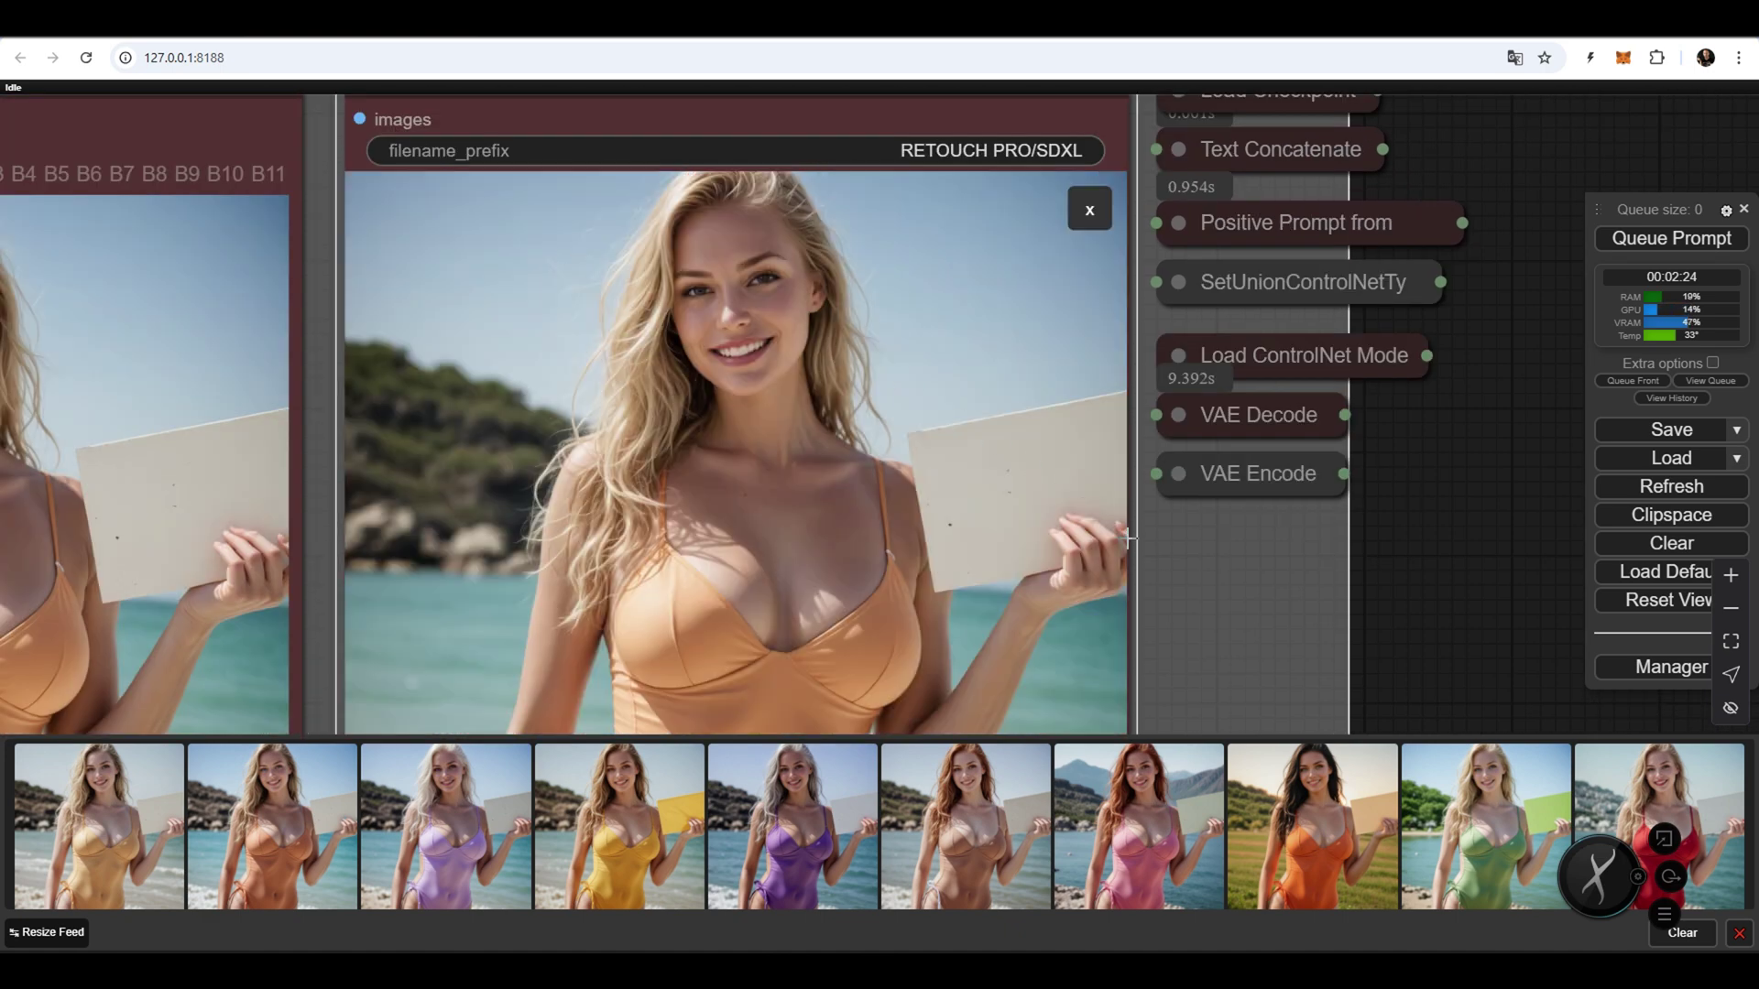
{"action": "key", "text": "Right"}
{"action": "key", "text": "Right"}
{"action": "key", "text": "Right"}
{"action": "key", "text": "Right"}
{"action": "key", "text": "Right"}
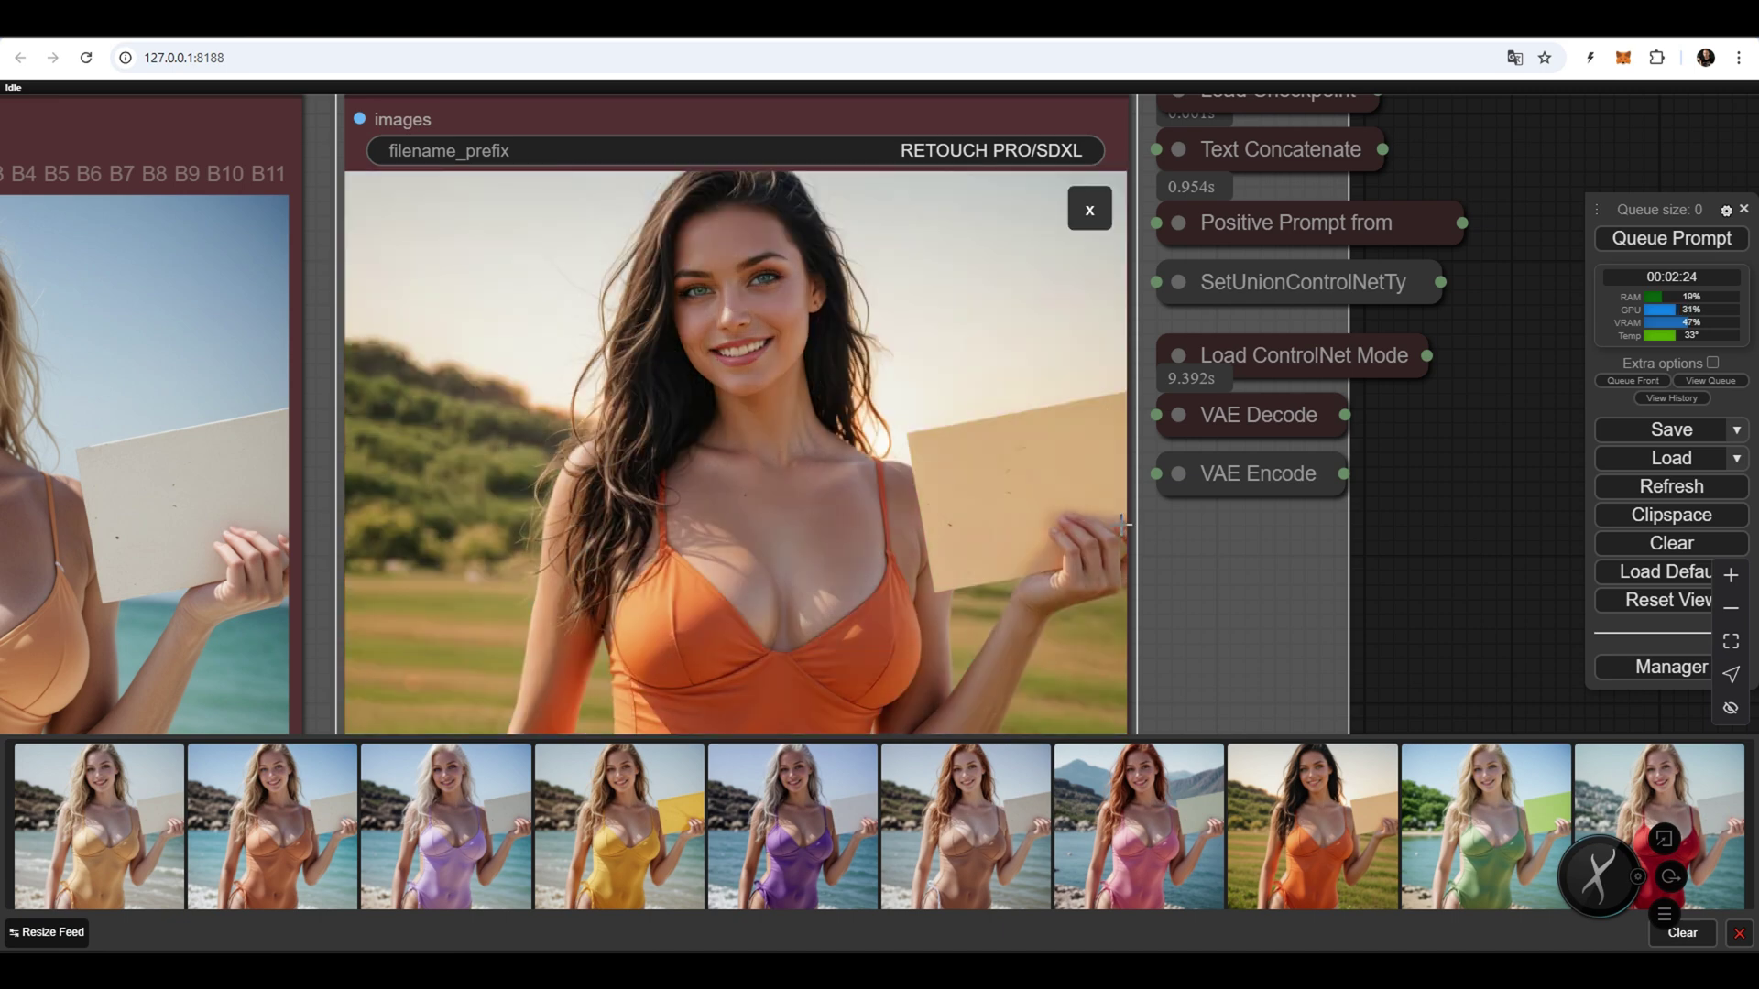
{"action": "key", "text": "Right"}
{"action": "key", "text": "Right"}
{"action": "key", "text": "Right"}
{"action": "key", "text": "Right"}
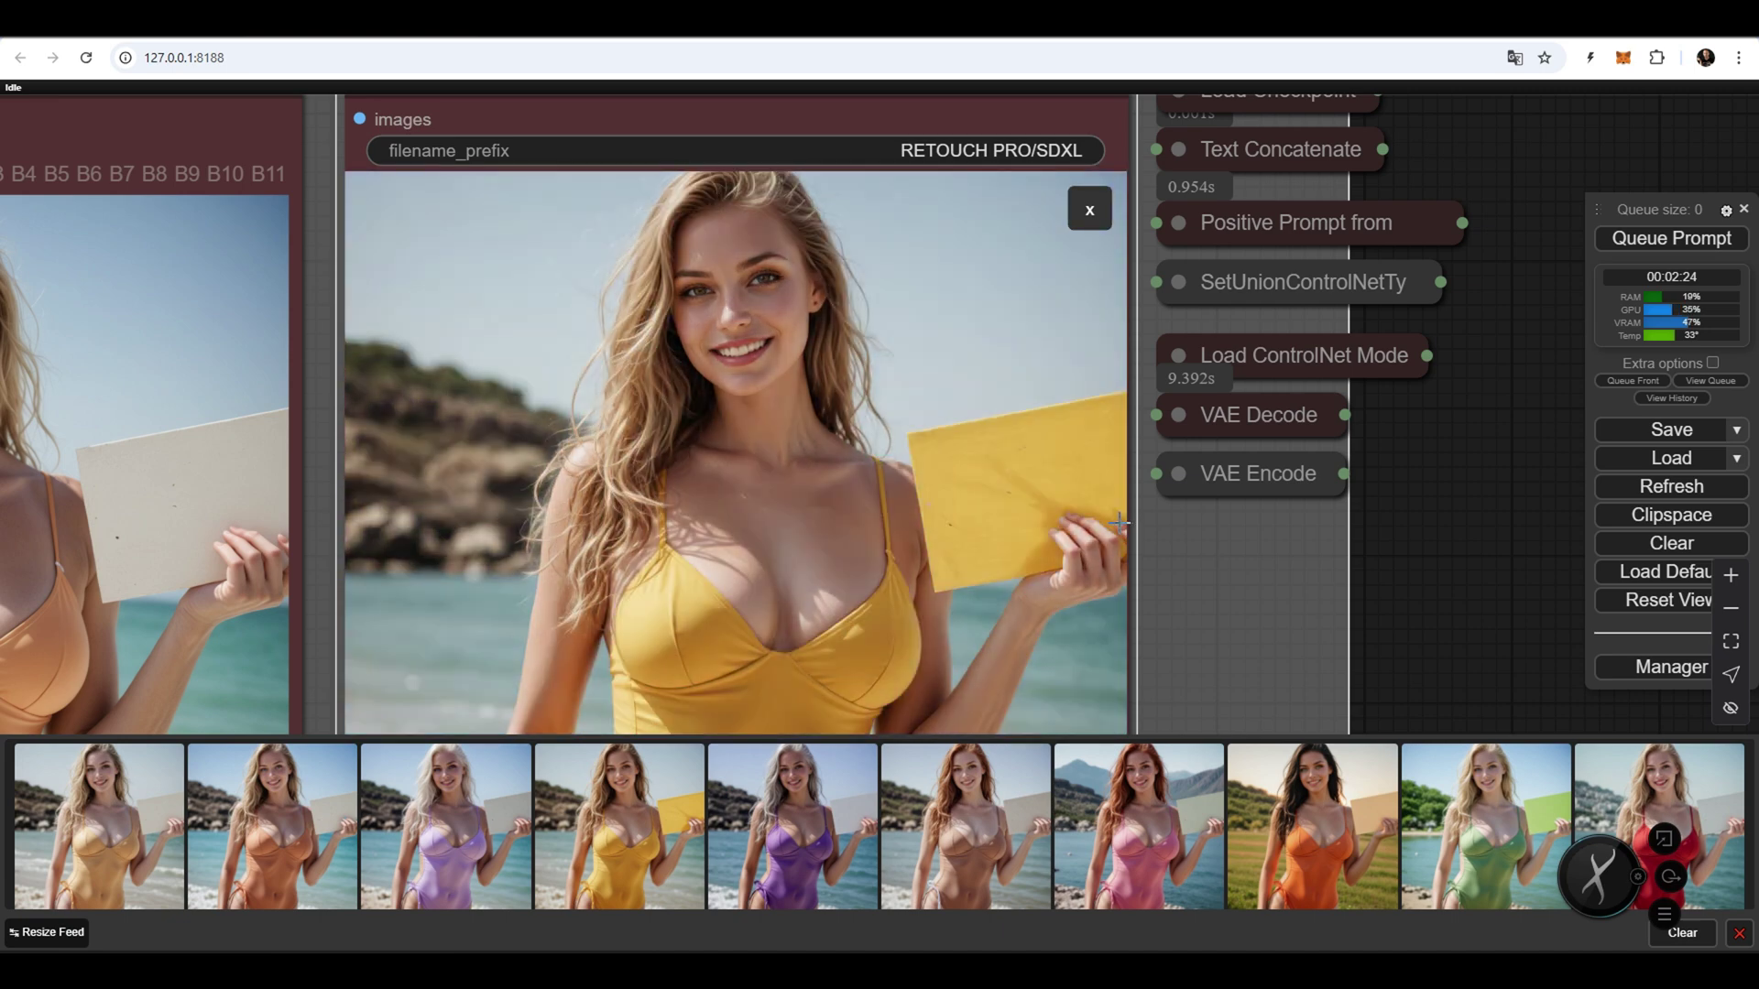
{"action": "key", "text": "Right"}
{"action": "key", "text": "Right"}
{"action": "key", "text": "Right"}
{"action": "key", "text": "Right"}
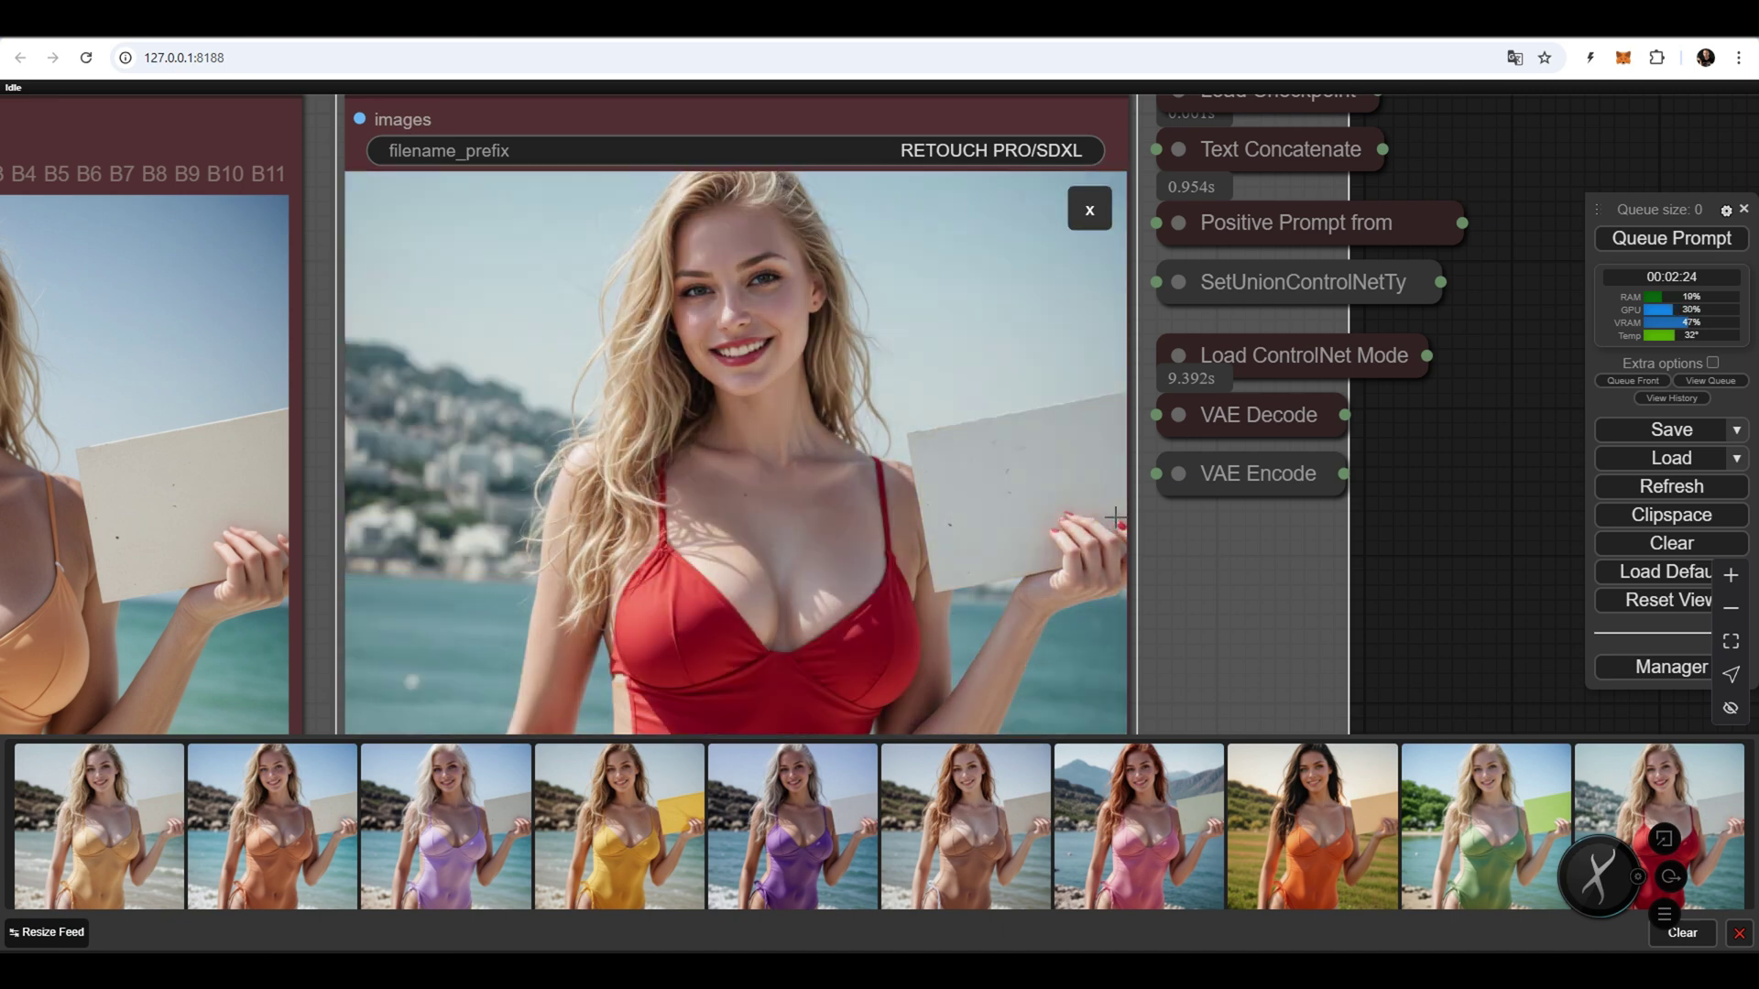
{"action": "key", "text": "Right"}
{"action": "key", "text": "Right"}
{"action": "key", "text": "Right"}
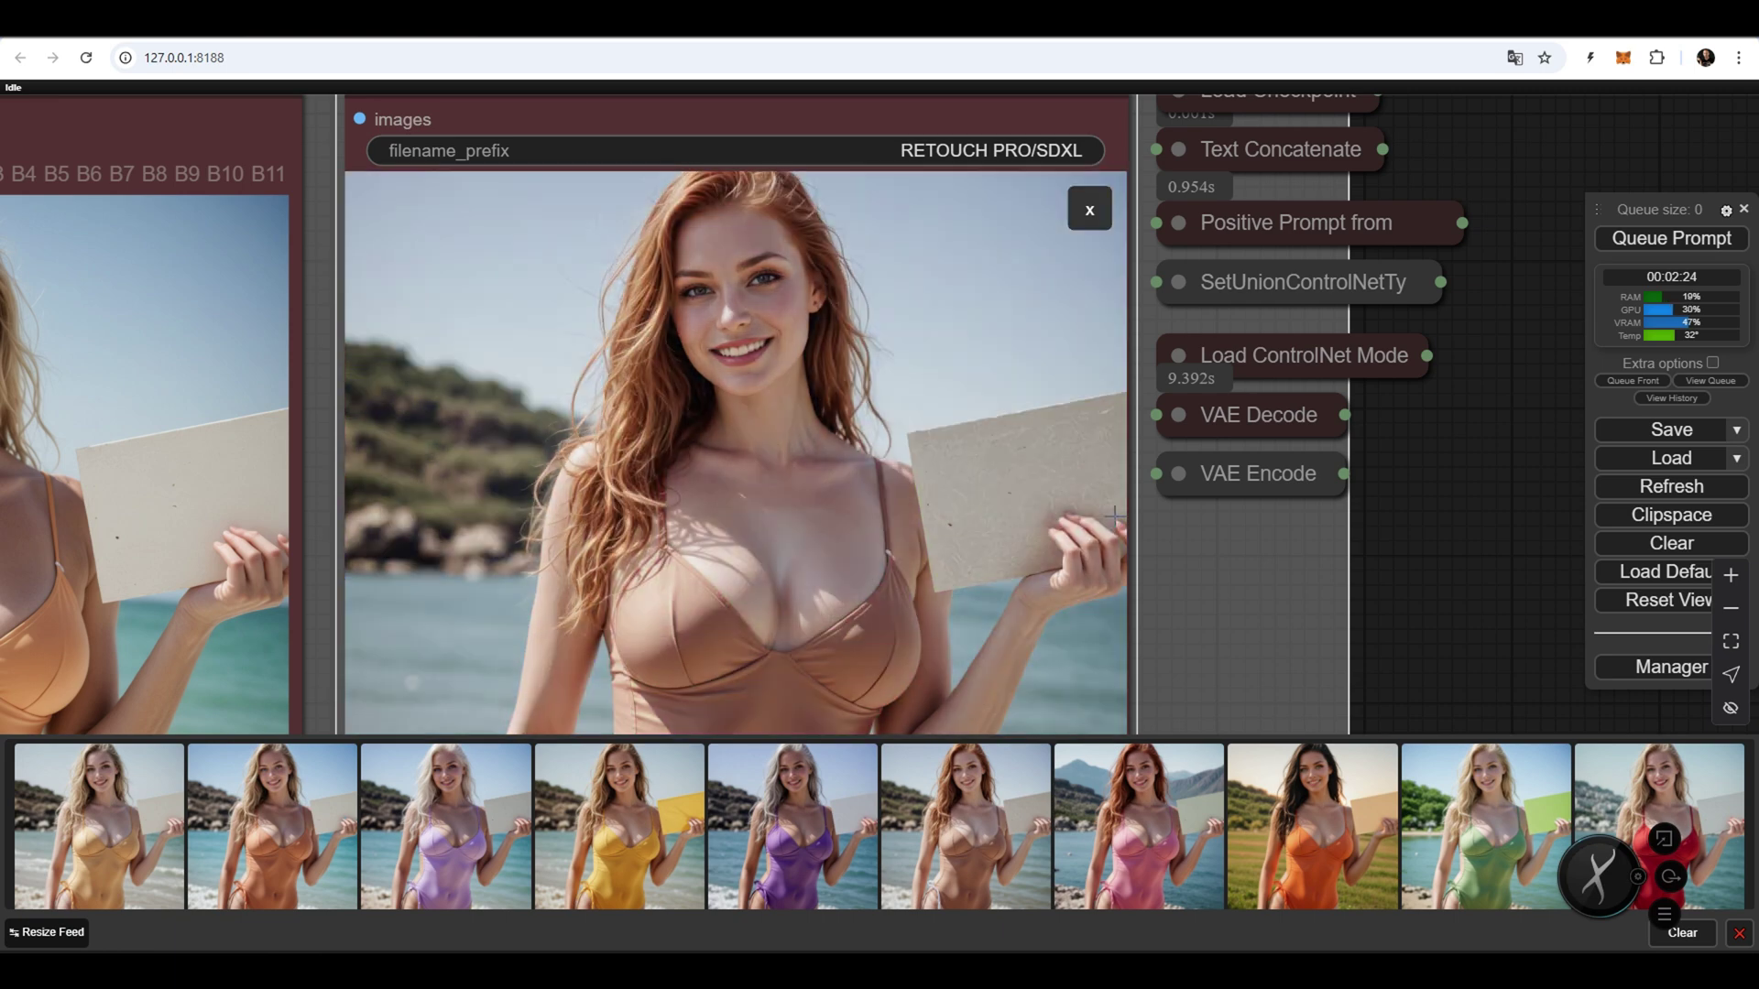
{"action": "left_click", "coordinate": [1114, 515]}
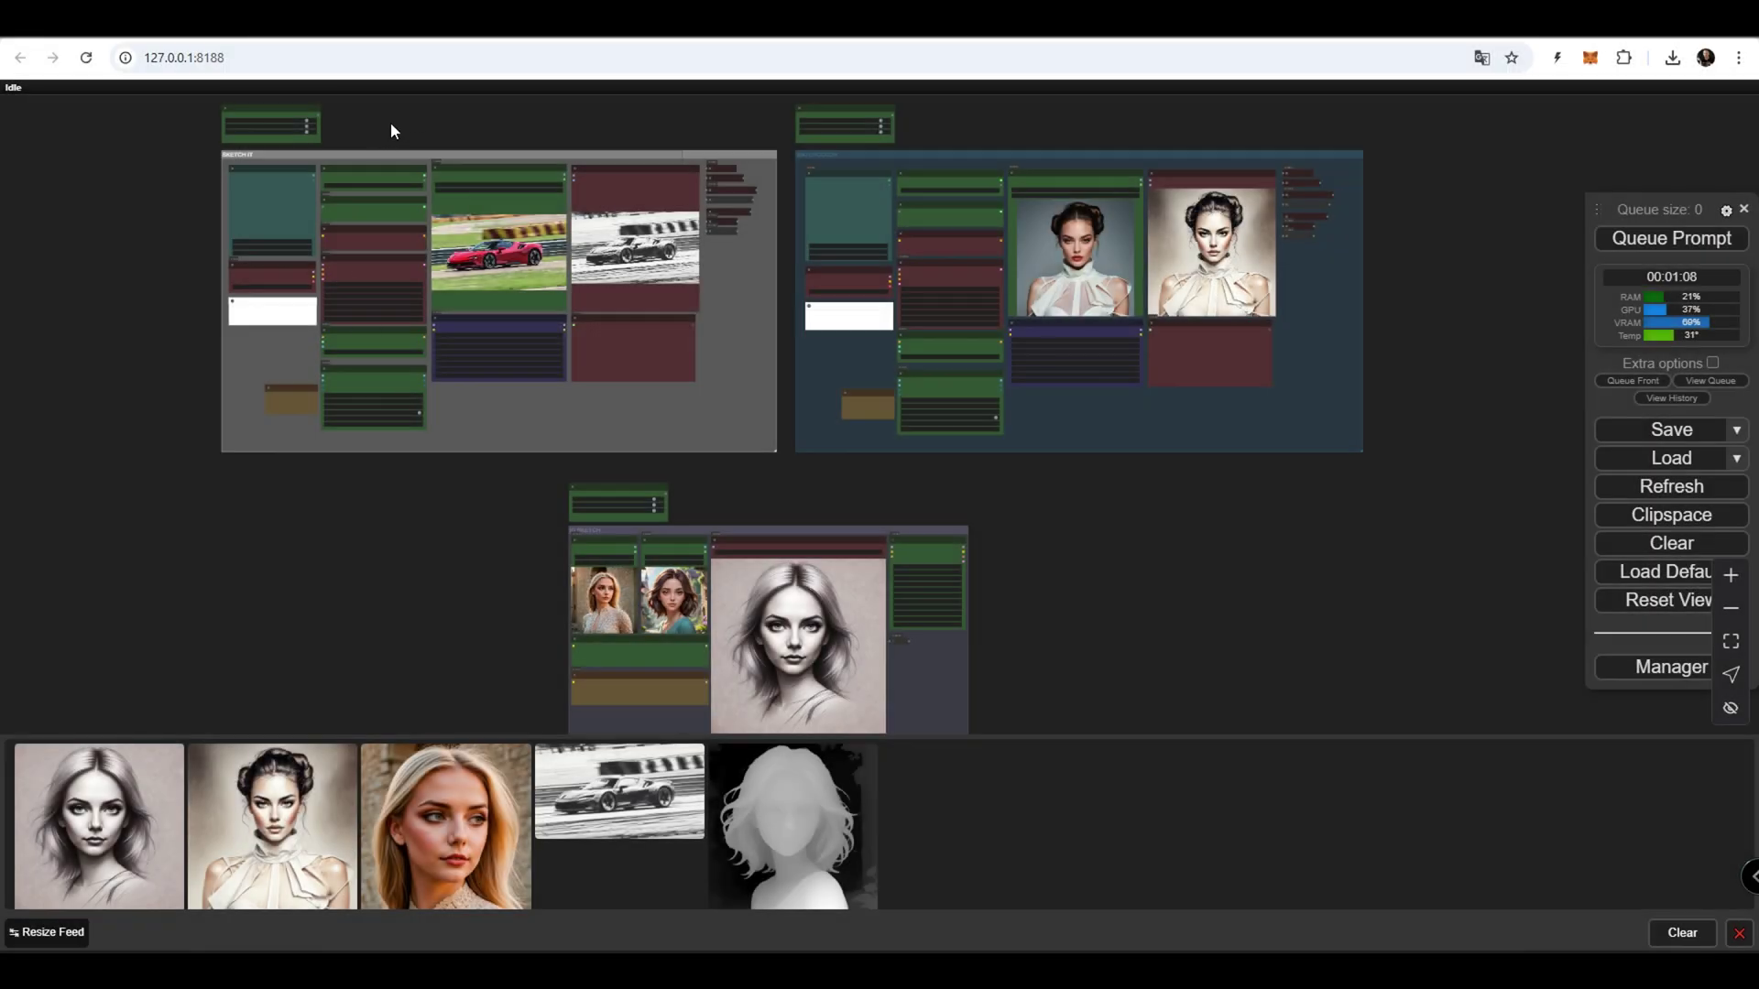
Zoom in on the SKETCH IT group and its result.
{"action": "scroll", "coordinate": [404, 119], "scroll_direction": "up", "scroll_amount": 4}
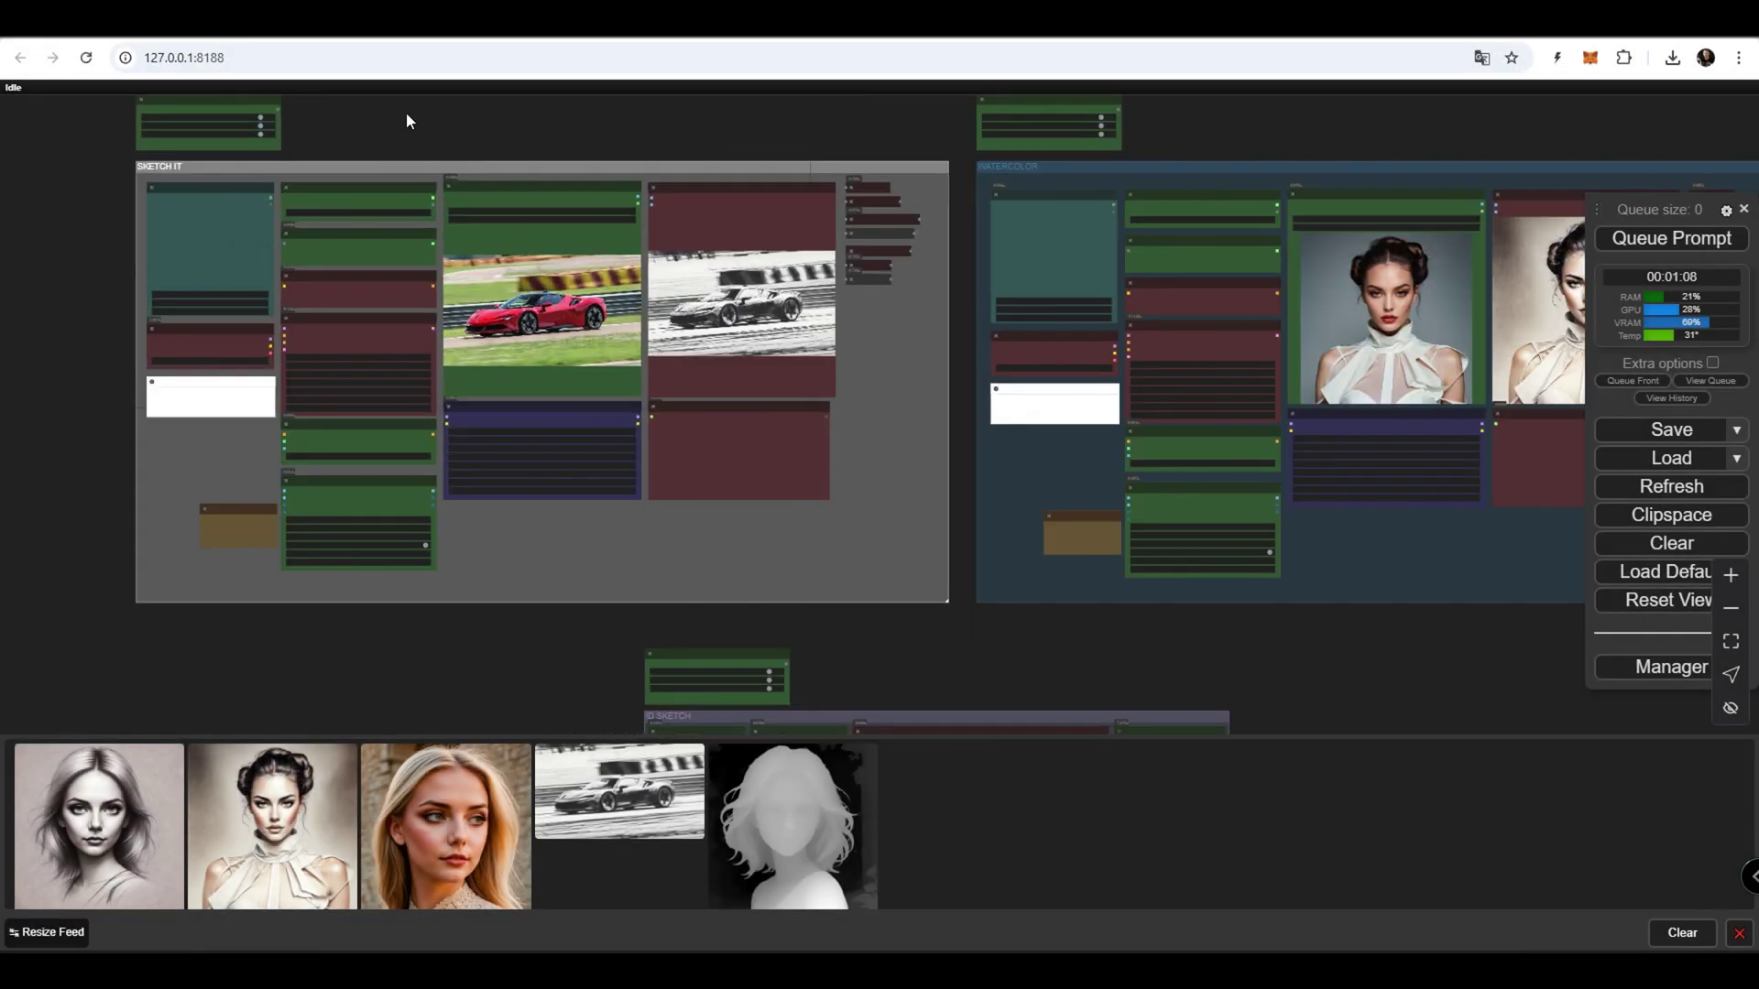
{"action": "scroll", "coordinate": [476, 142], "scroll_direction": "up", "scroll_amount": 2}
{"action": "scroll", "coordinate": [513, 158], "scroll_direction": "down", "scroll_amount": 2}
{"action": "left_click_drag", "start_coordinate": [519, 163], "coordinate": [492, 130]}
{"action": "scroll", "coordinate": [833, 316], "scroll_direction": "up", "scroll_amount": 7}
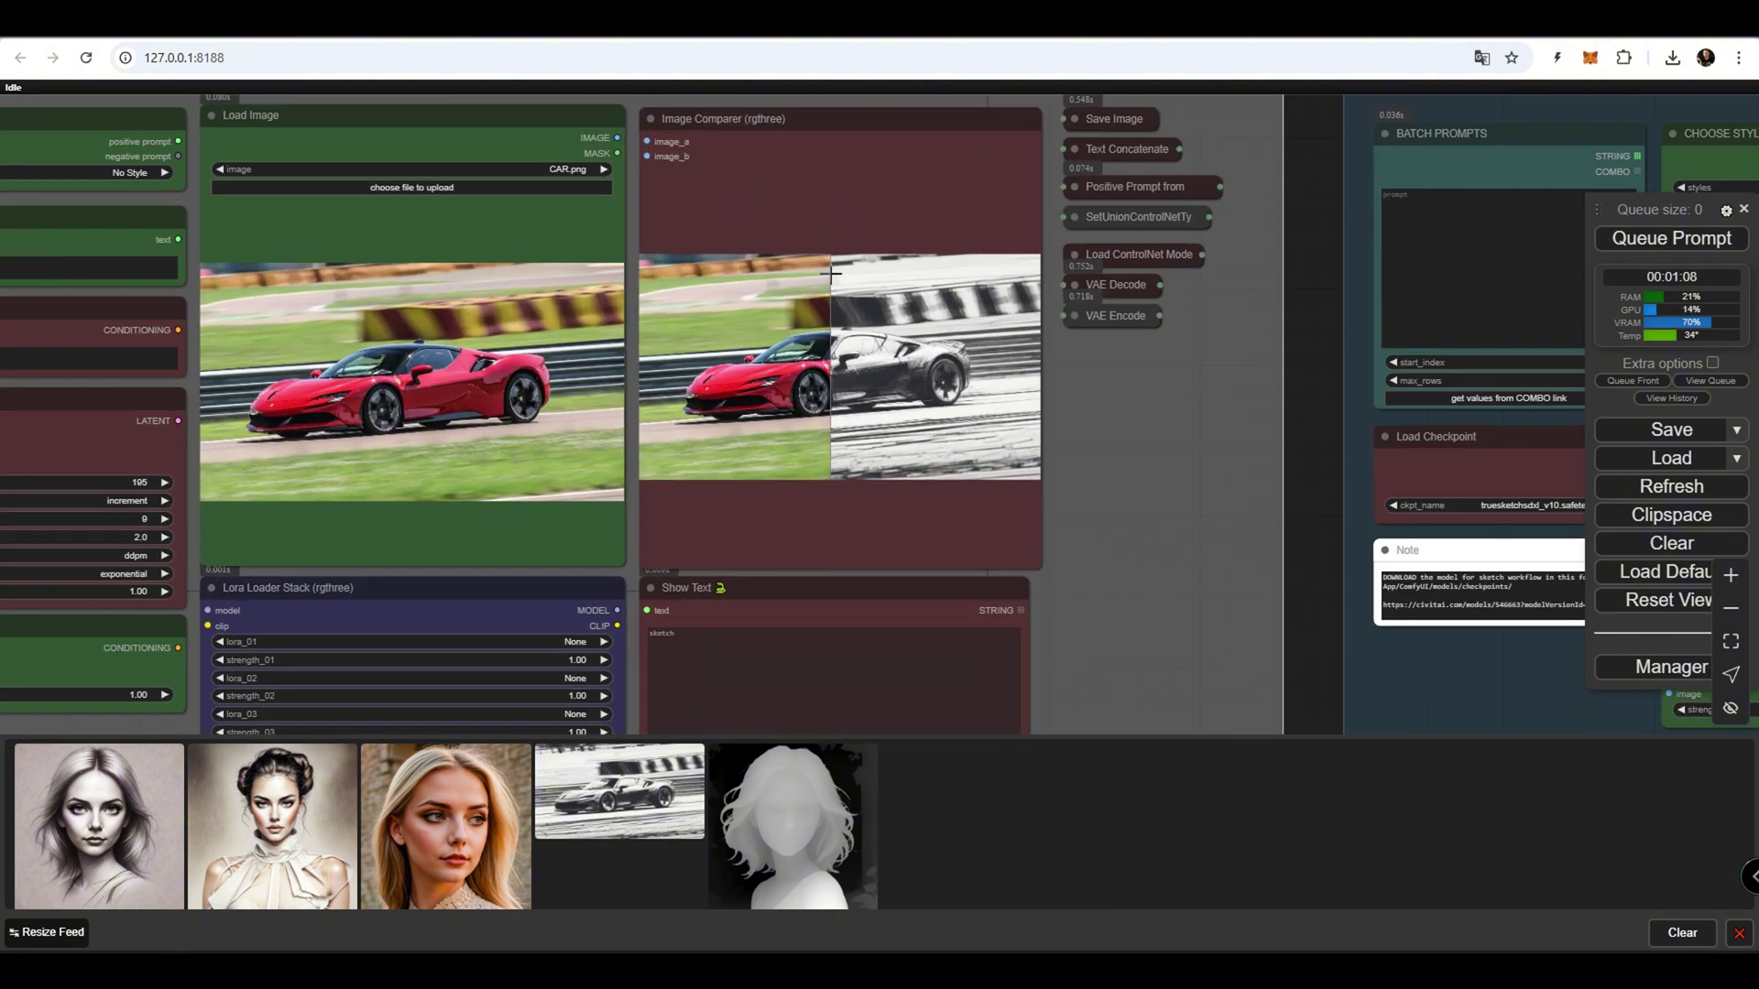
{"action": "scroll", "coordinate": [838, 332], "scroll_direction": "up", "scroll_amount": 3}
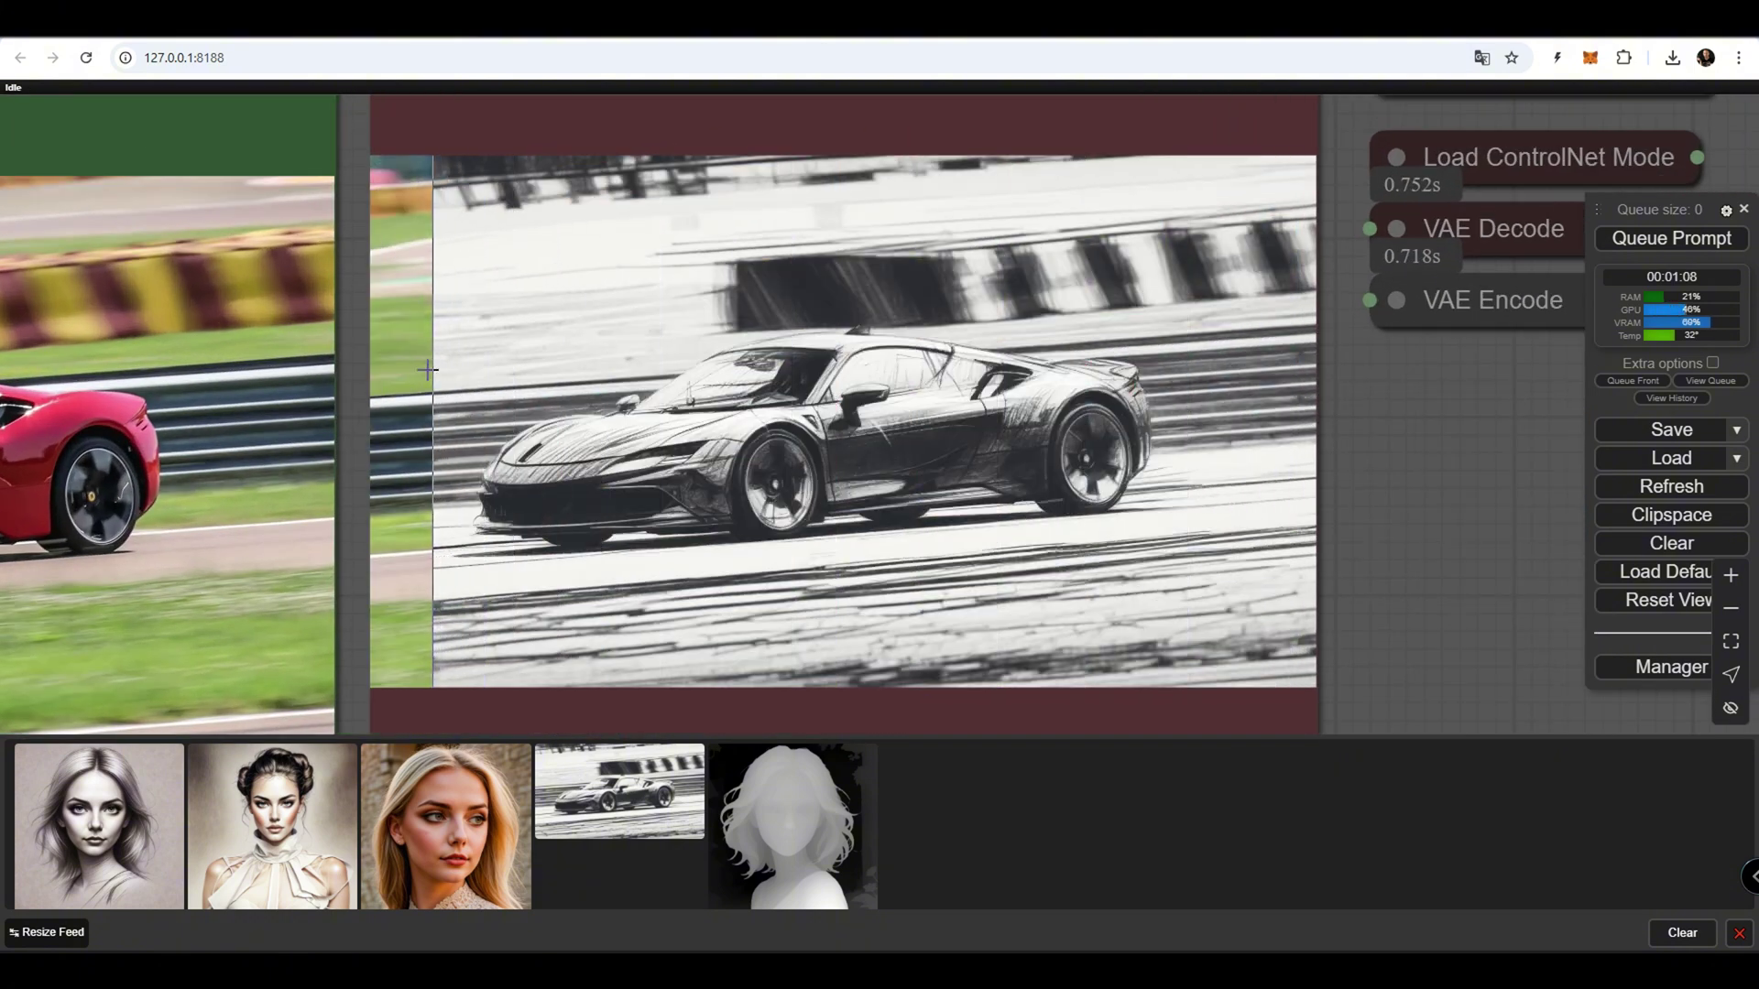
{"action": "scroll", "coordinate": [1282, 385], "scroll_direction": "down", "scroll_amount": 10}
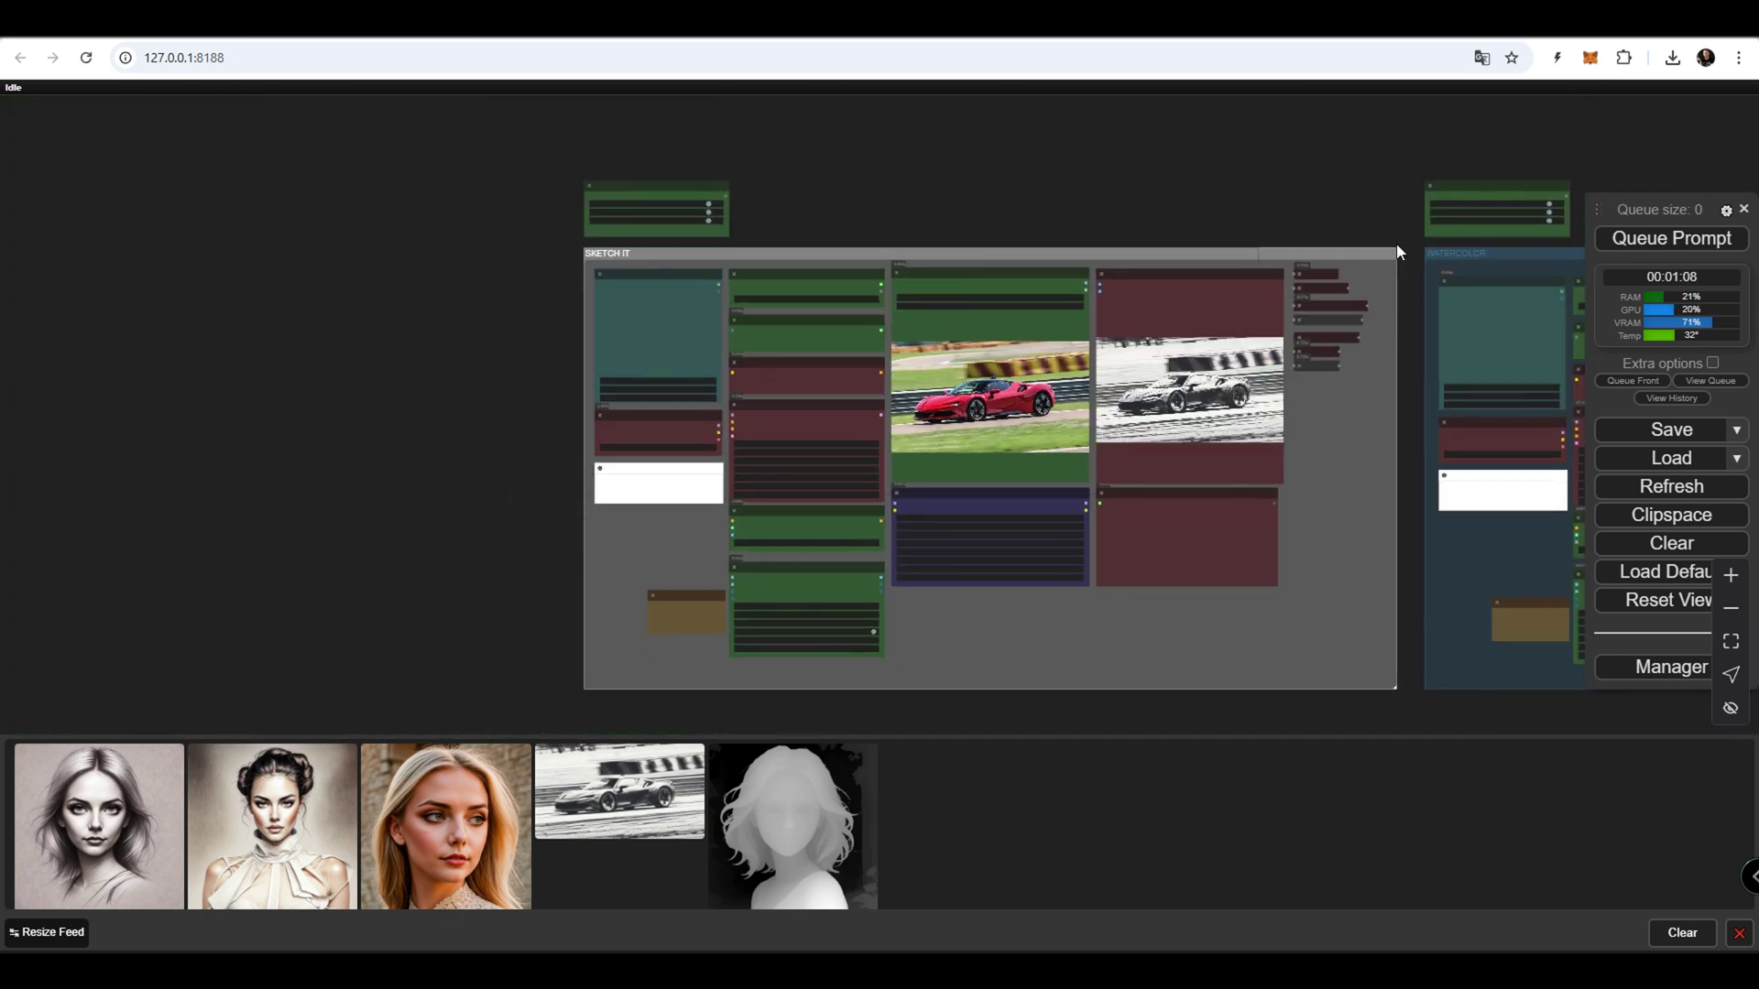
Move over to the WATERCOLOR group and zoom in on it.
{"action": "left_click_drag", "start_coordinate": [1396, 244], "coordinate": [766, 267]}
{"action": "scroll", "coordinate": [666, 254], "scroll_direction": "up", "scroll_amount": 5}
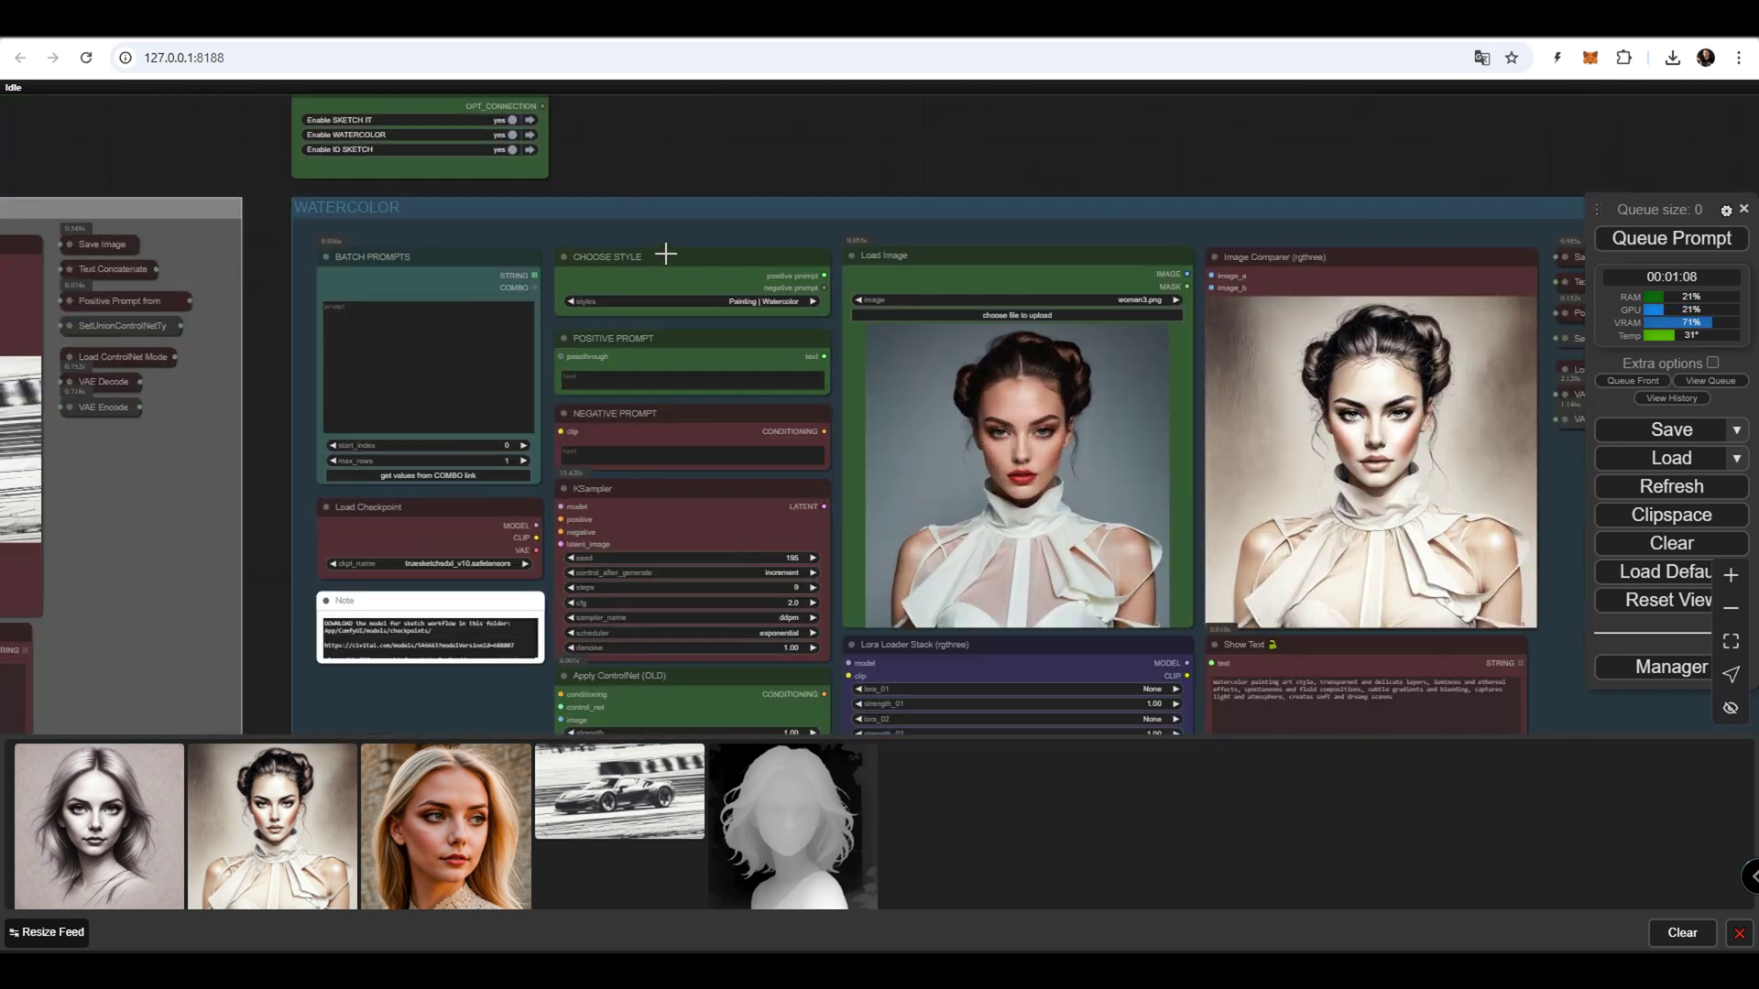
{"action": "scroll", "coordinate": [997, 212], "scroll_direction": "up", "scroll_amount": 8}
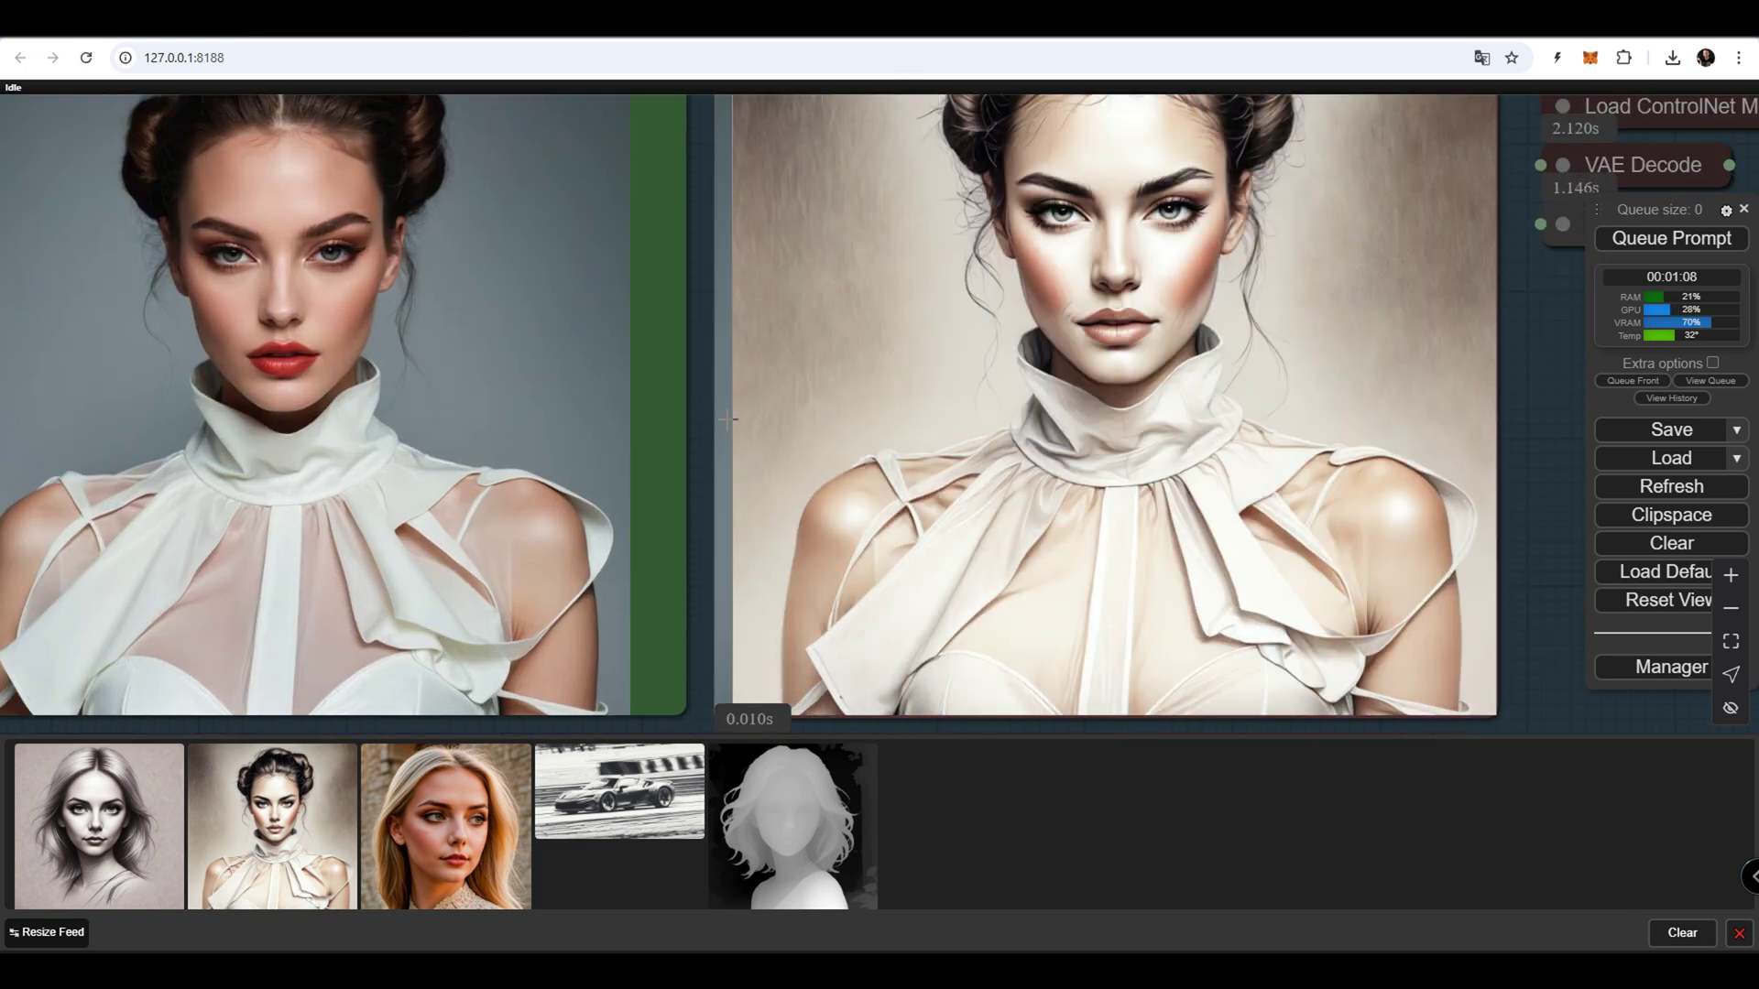
{"action": "scroll", "coordinate": [806, 367], "scroll_direction": "down", "scroll_amount": 5}
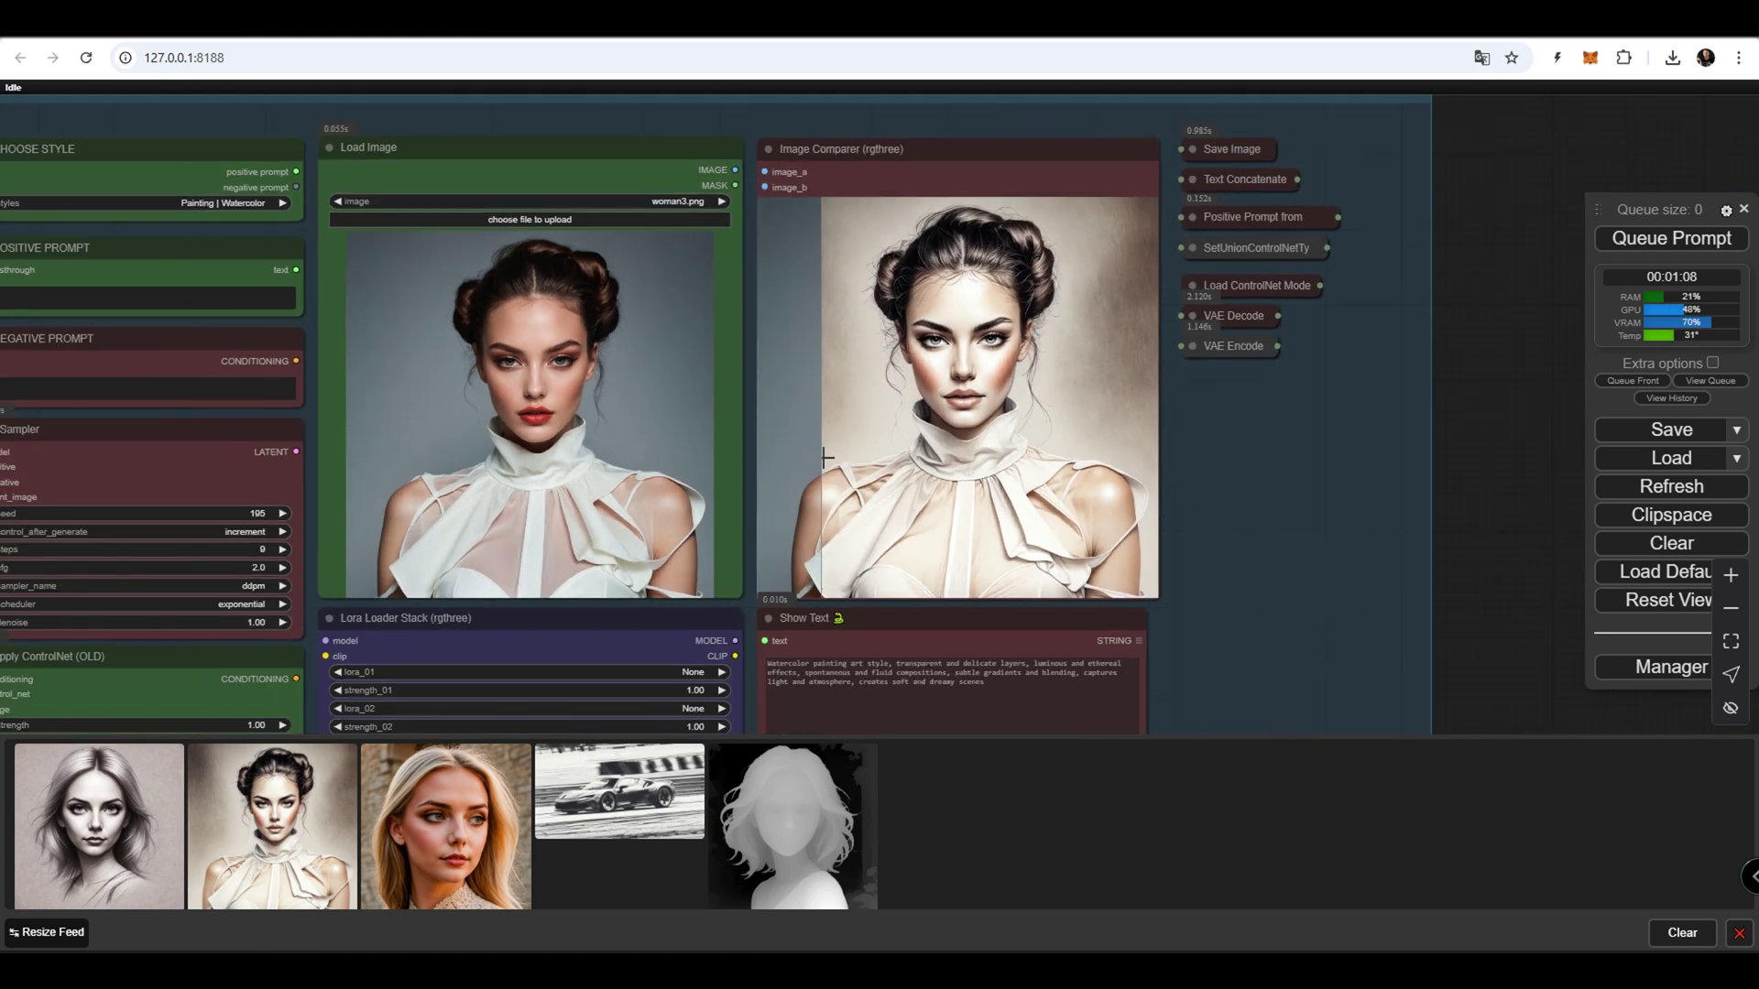
Move to the ID SKETCH group, centring its output and sampler settings.
{"action": "left_click_drag", "start_coordinate": [1123, 558], "coordinate": [1199, 295]}
{"action": "scroll", "coordinate": [1196, 289], "scroll_direction": "down", "scroll_amount": 2}
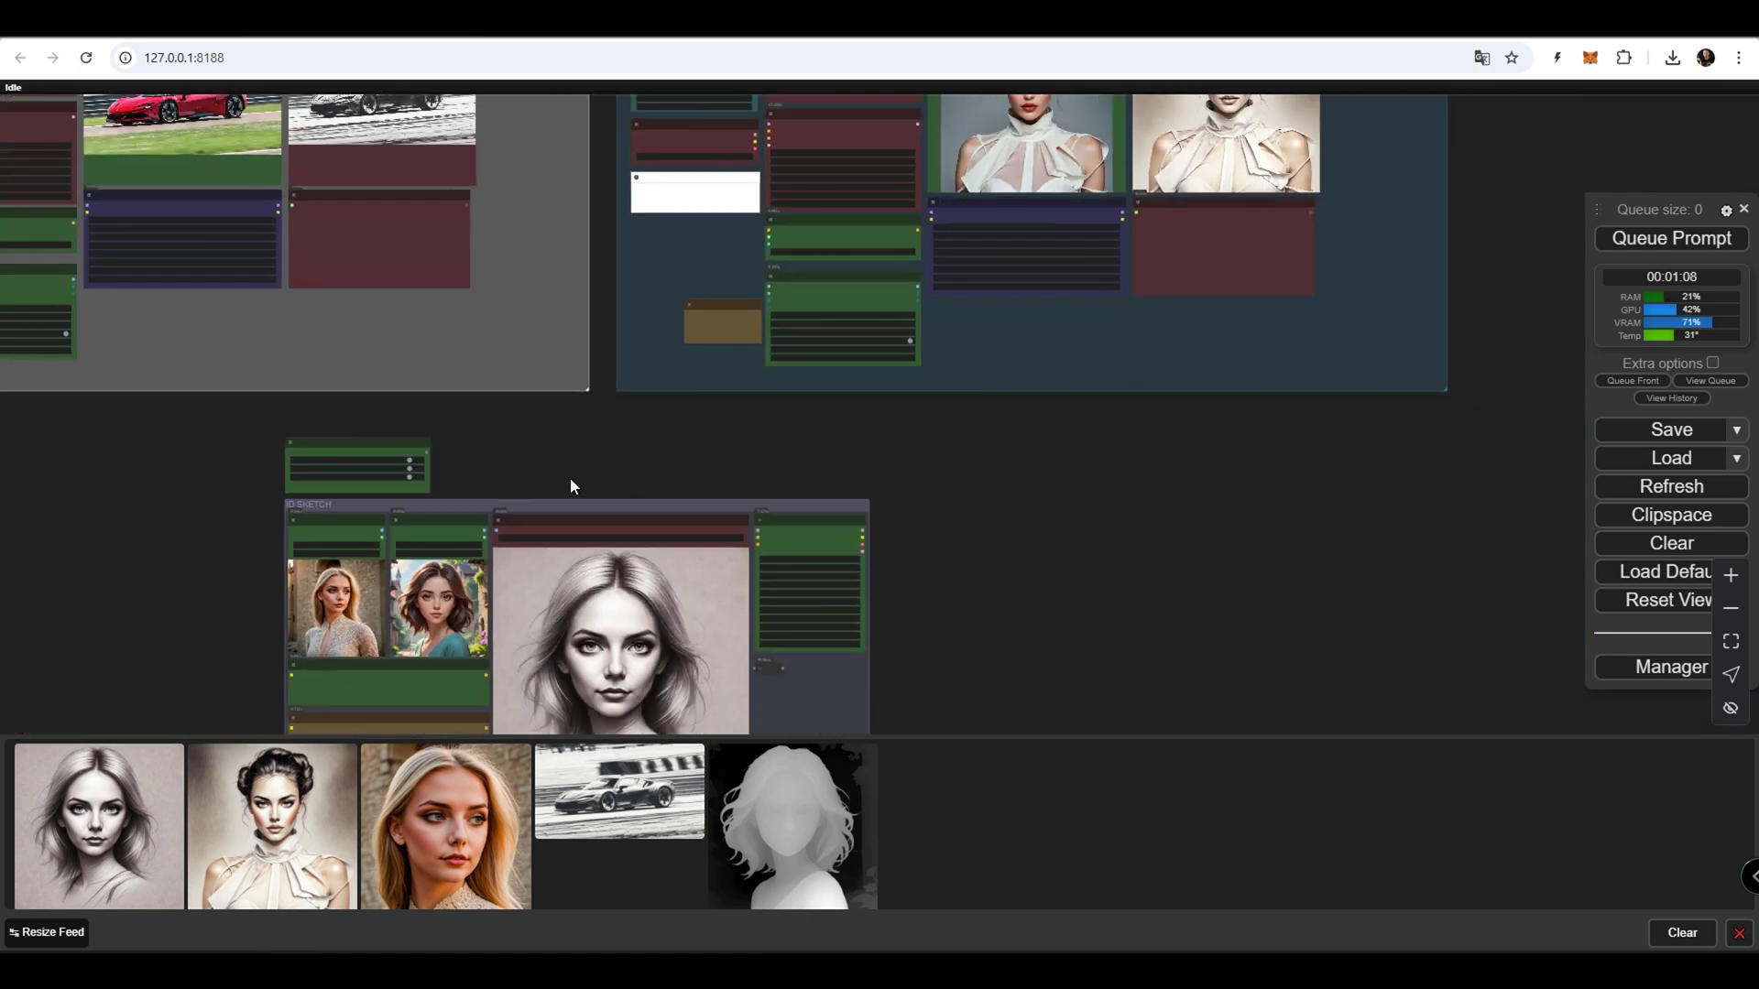
{"action": "left_click_drag", "start_coordinate": [570, 486], "coordinate": [805, 287]}
{"action": "scroll", "coordinate": [937, 492], "scroll_direction": "up", "scroll_amount": 4}
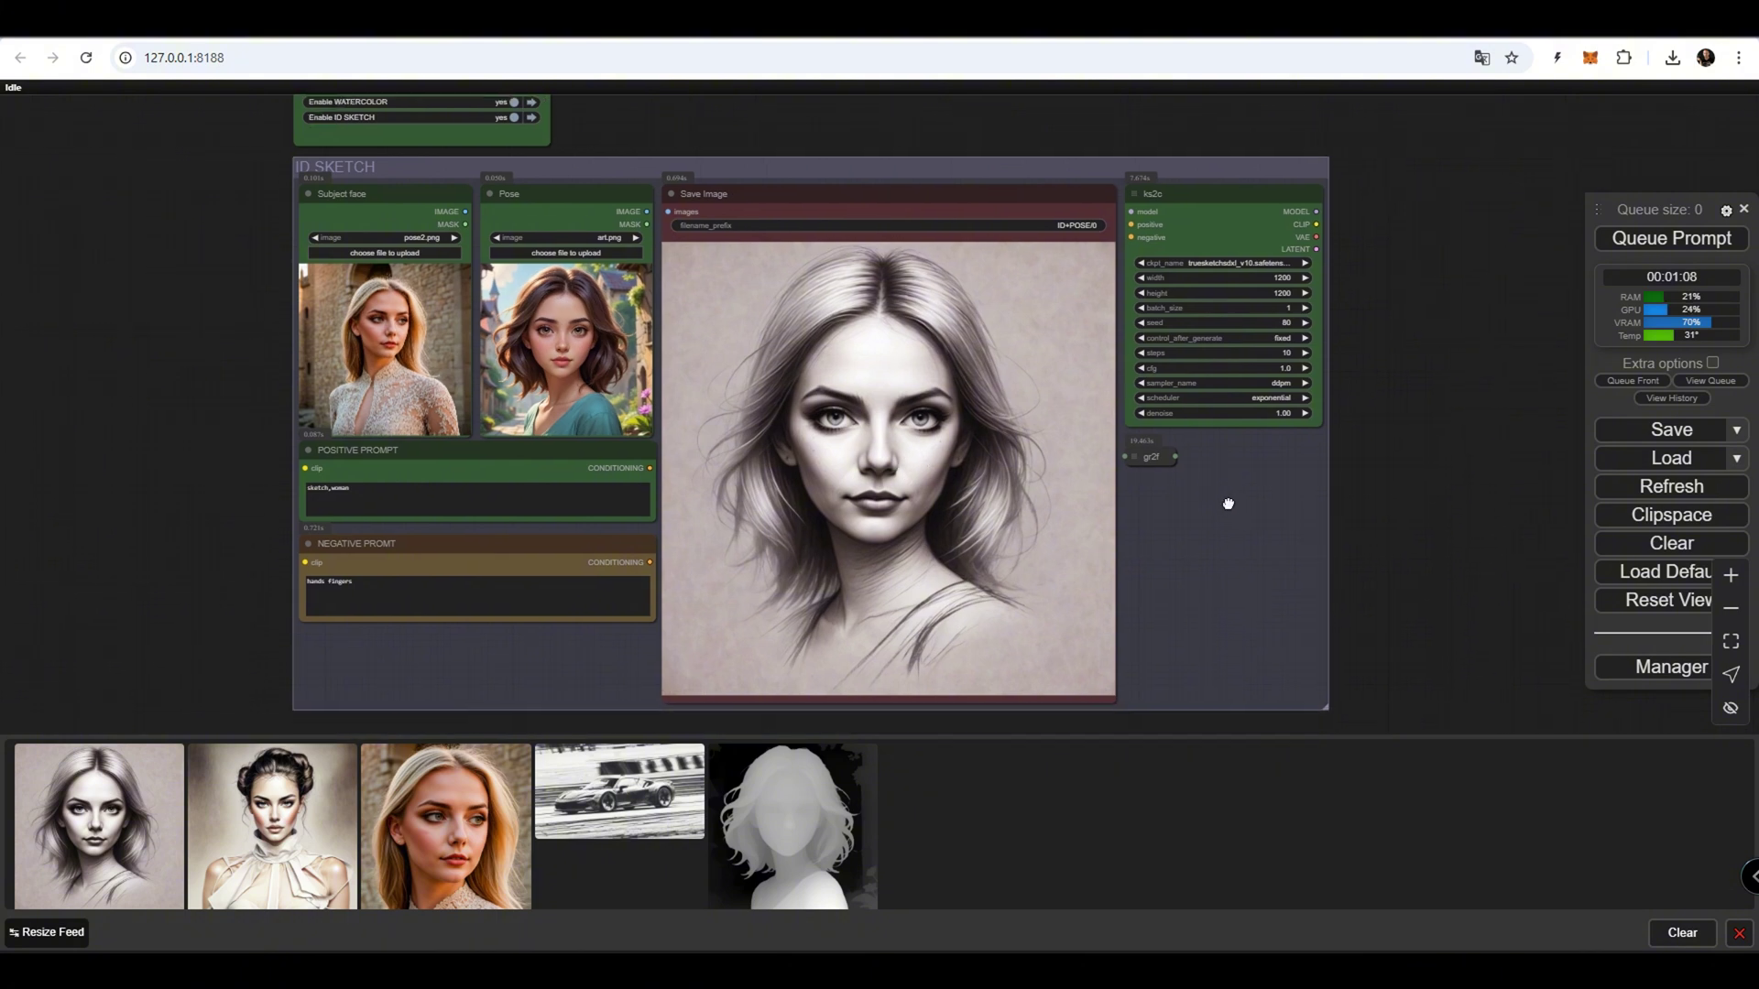
{"action": "scroll", "coordinate": [1228, 503], "scroll_direction": "up", "scroll_amount": 3}
{"action": "mouse_move", "coordinate": [1237, 494]}
{"action": "left_mouse_down"}
{"action": "mouse_move", "coordinate": [1307, 487]}
{"action": "mouse_move", "coordinate": [1366, 521]}
{"action": "left_mouse_up"}
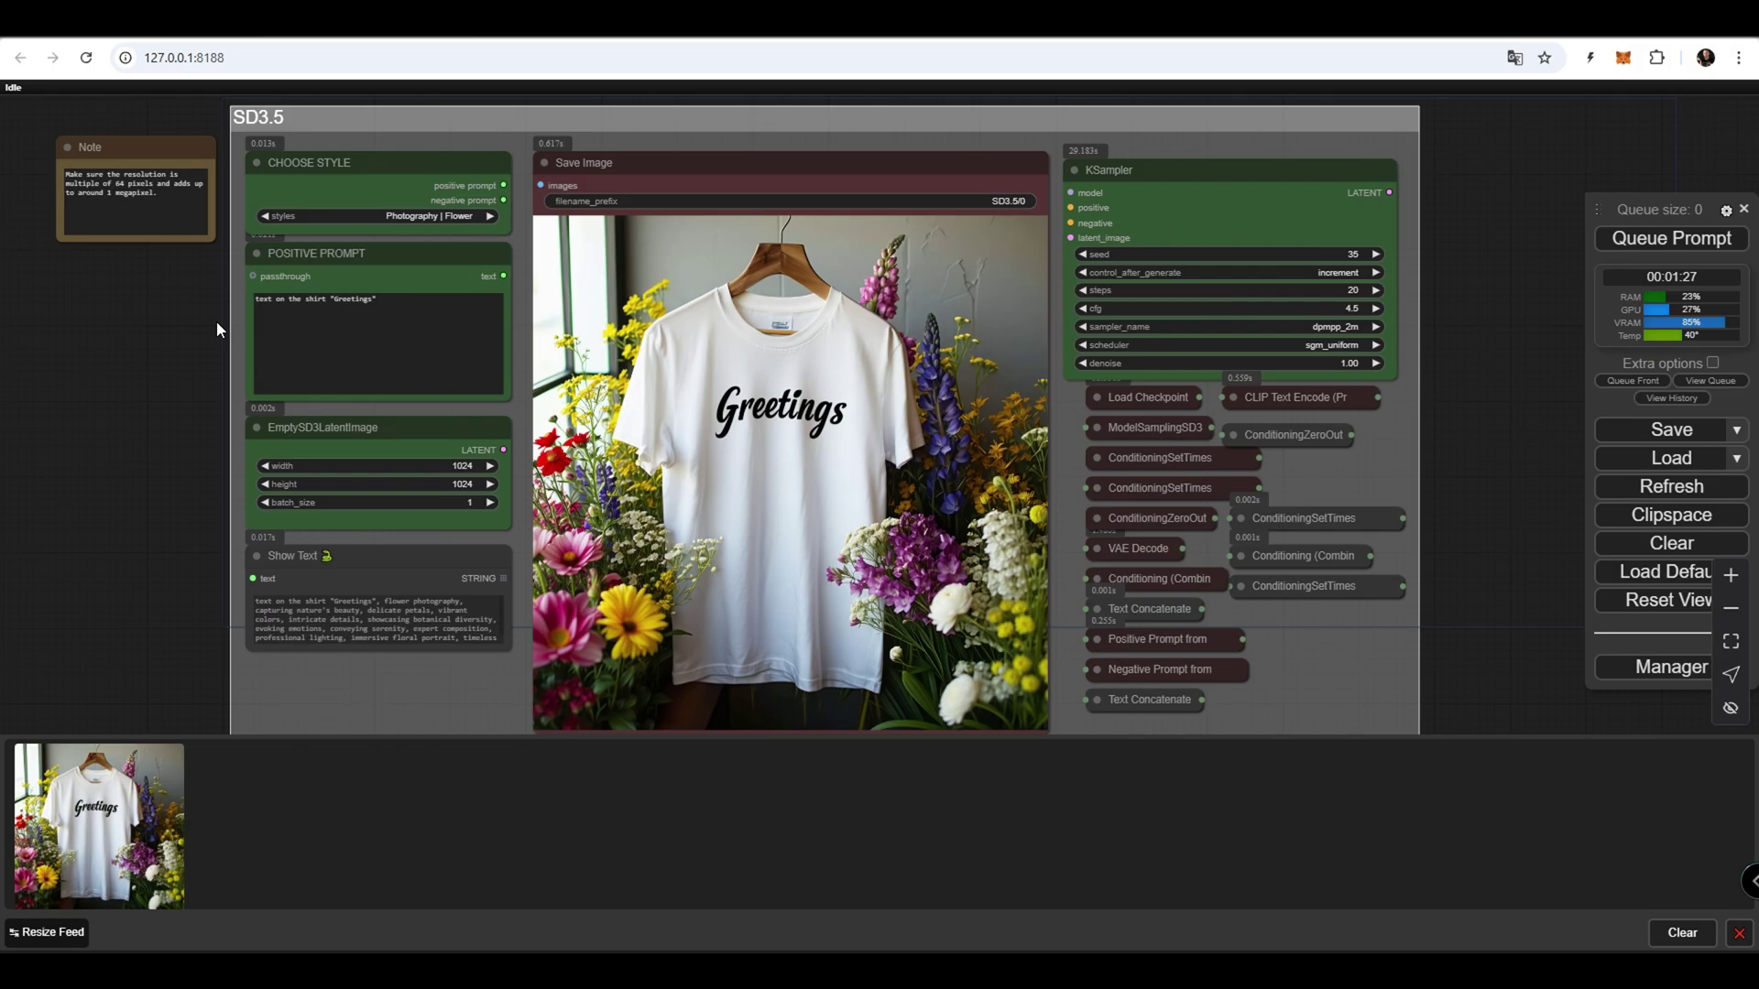
Enlarge the SD3.5 Greetings T-shirt, princess and supercar images in turn.
{"action": "left_click", "coordinate": [147, 765]}
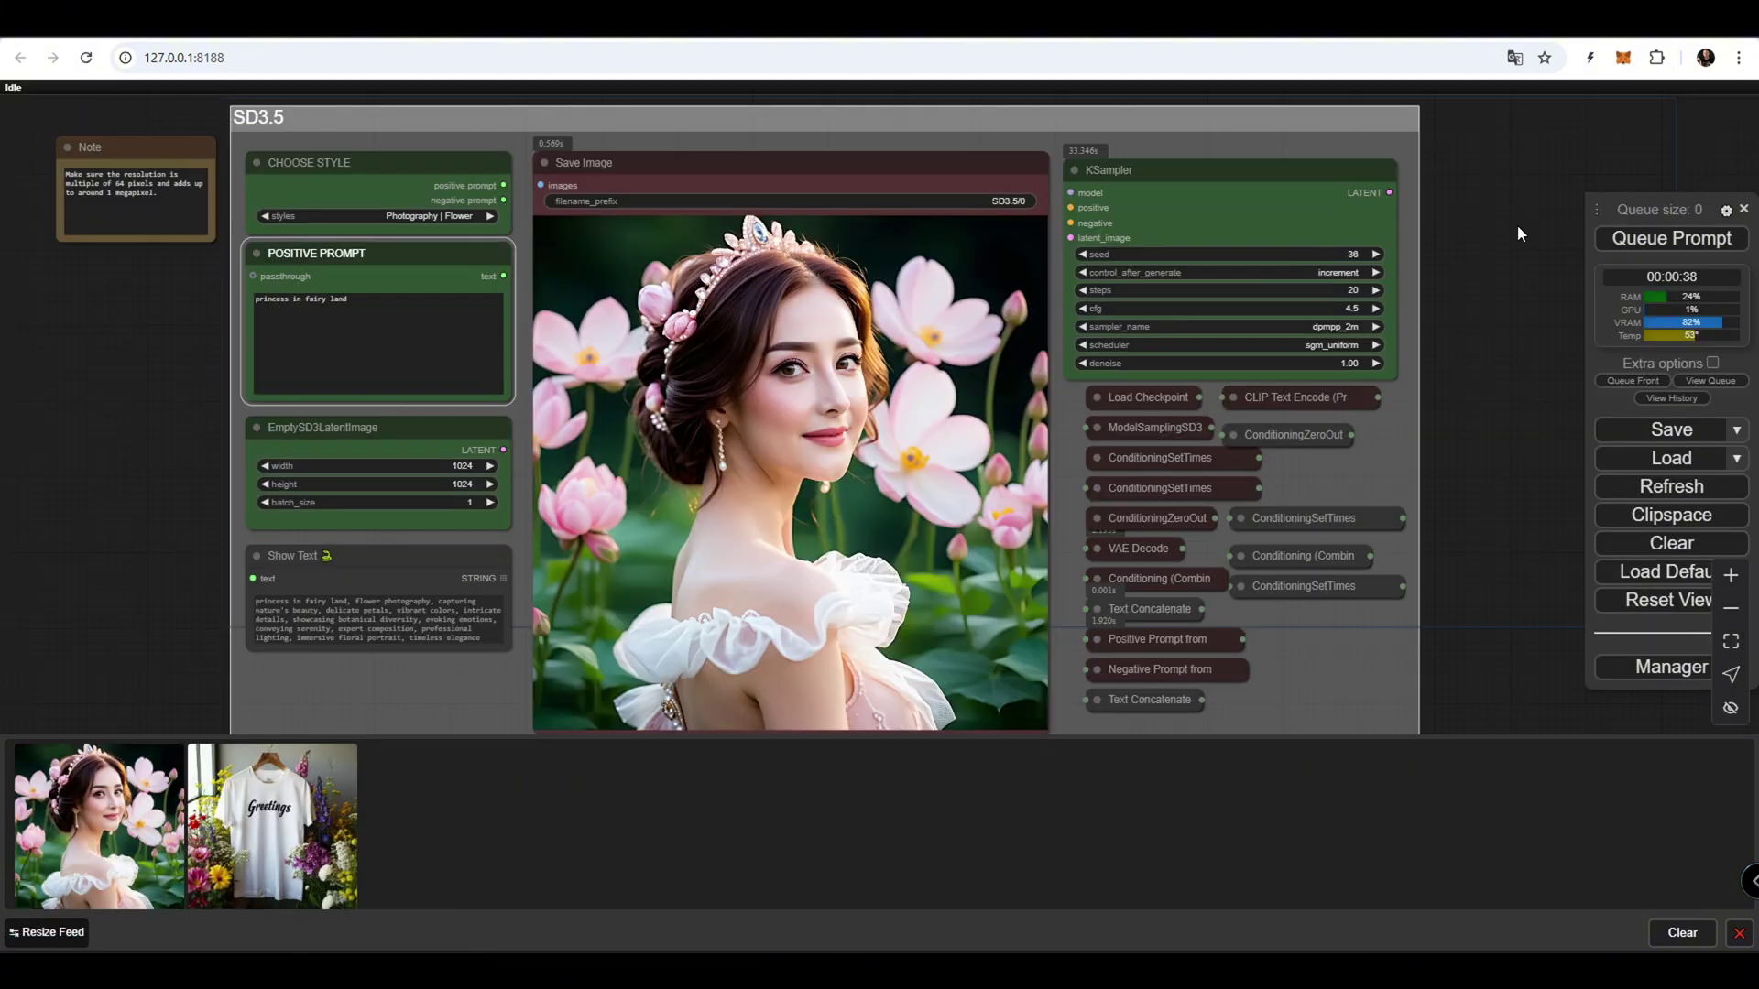
{"action": "left_click", "coordinate": [122, 829]}
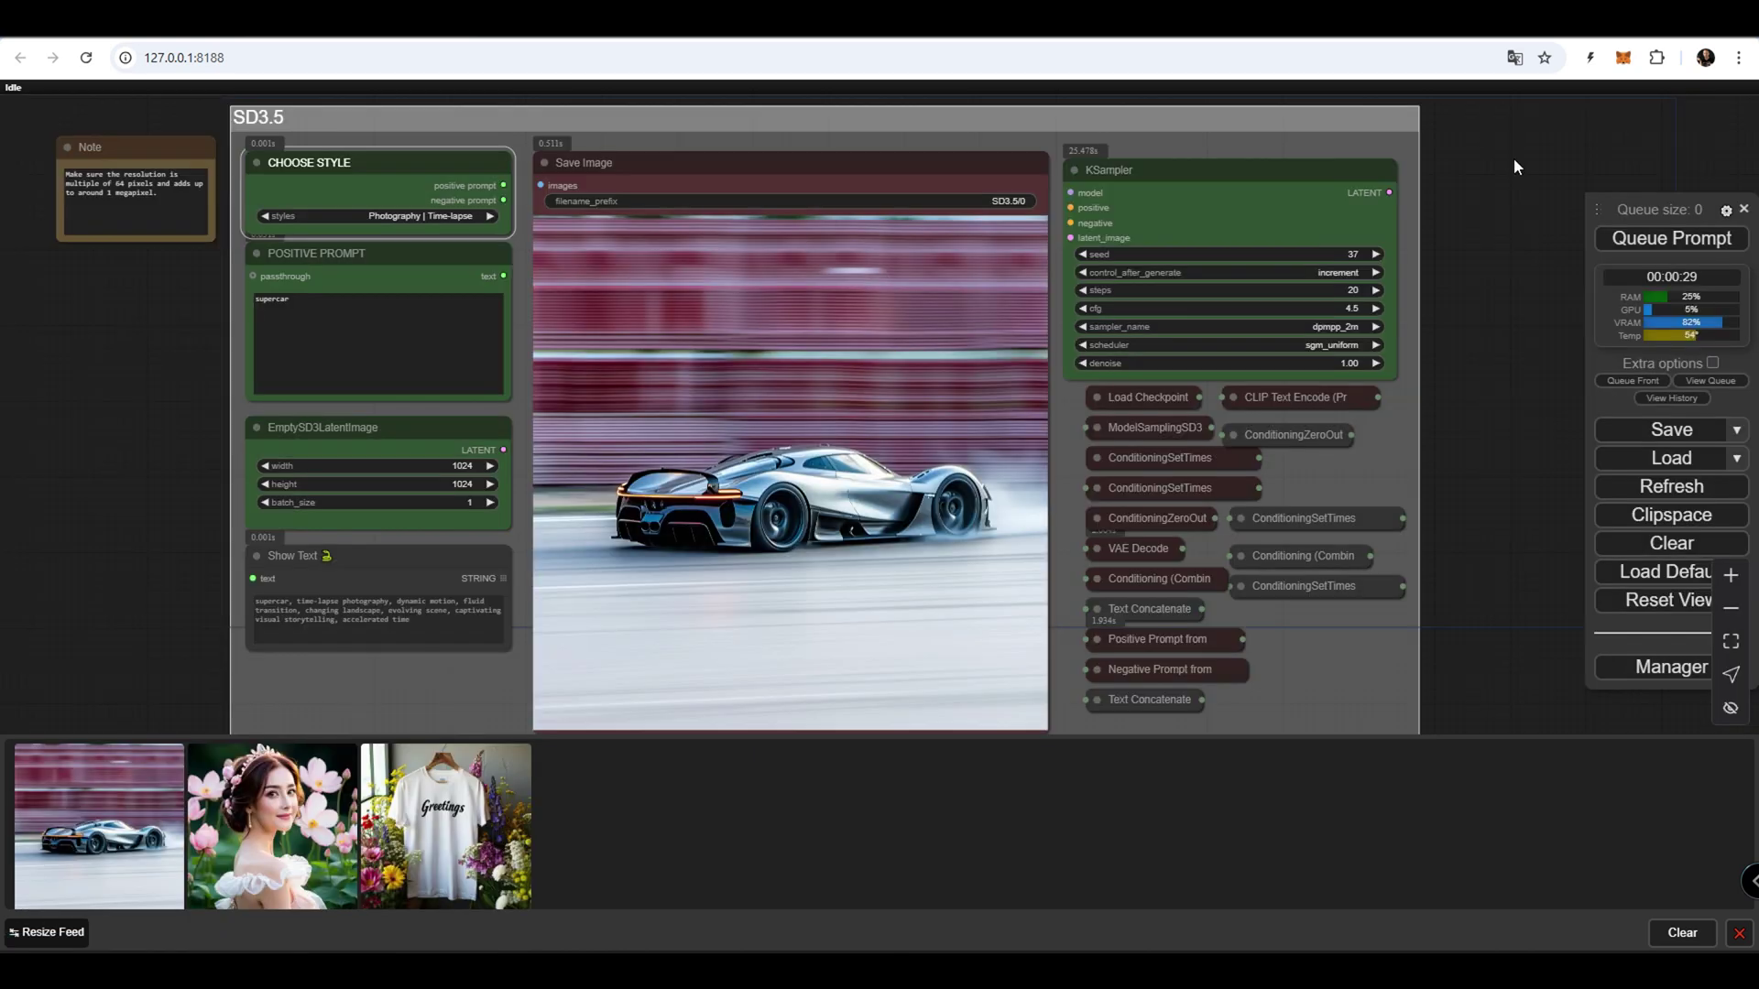
{"action": "left_click", "coordinate": [118, 797]}
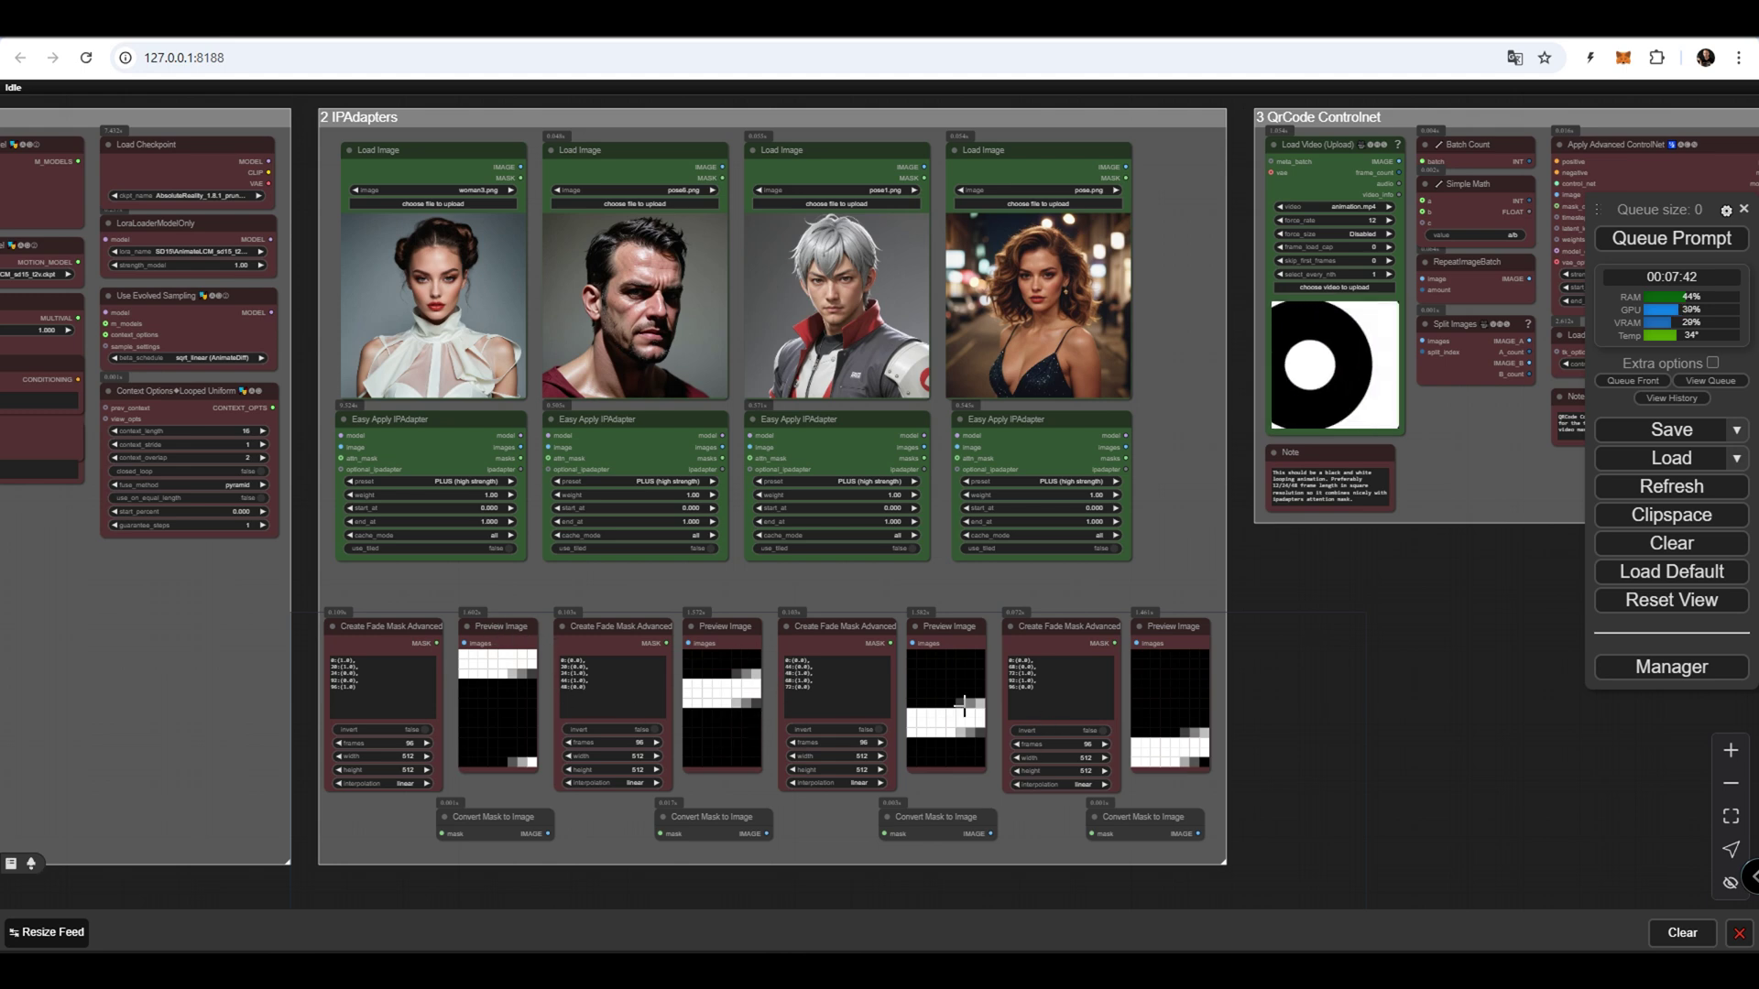
Inspect the 4 PREVIEW and 6 FULL HD groups, framing the Full HD output video.
{"action": "left_click_drag", "start_coordinate": [1476, 614], "coordinate": [381, 766]}
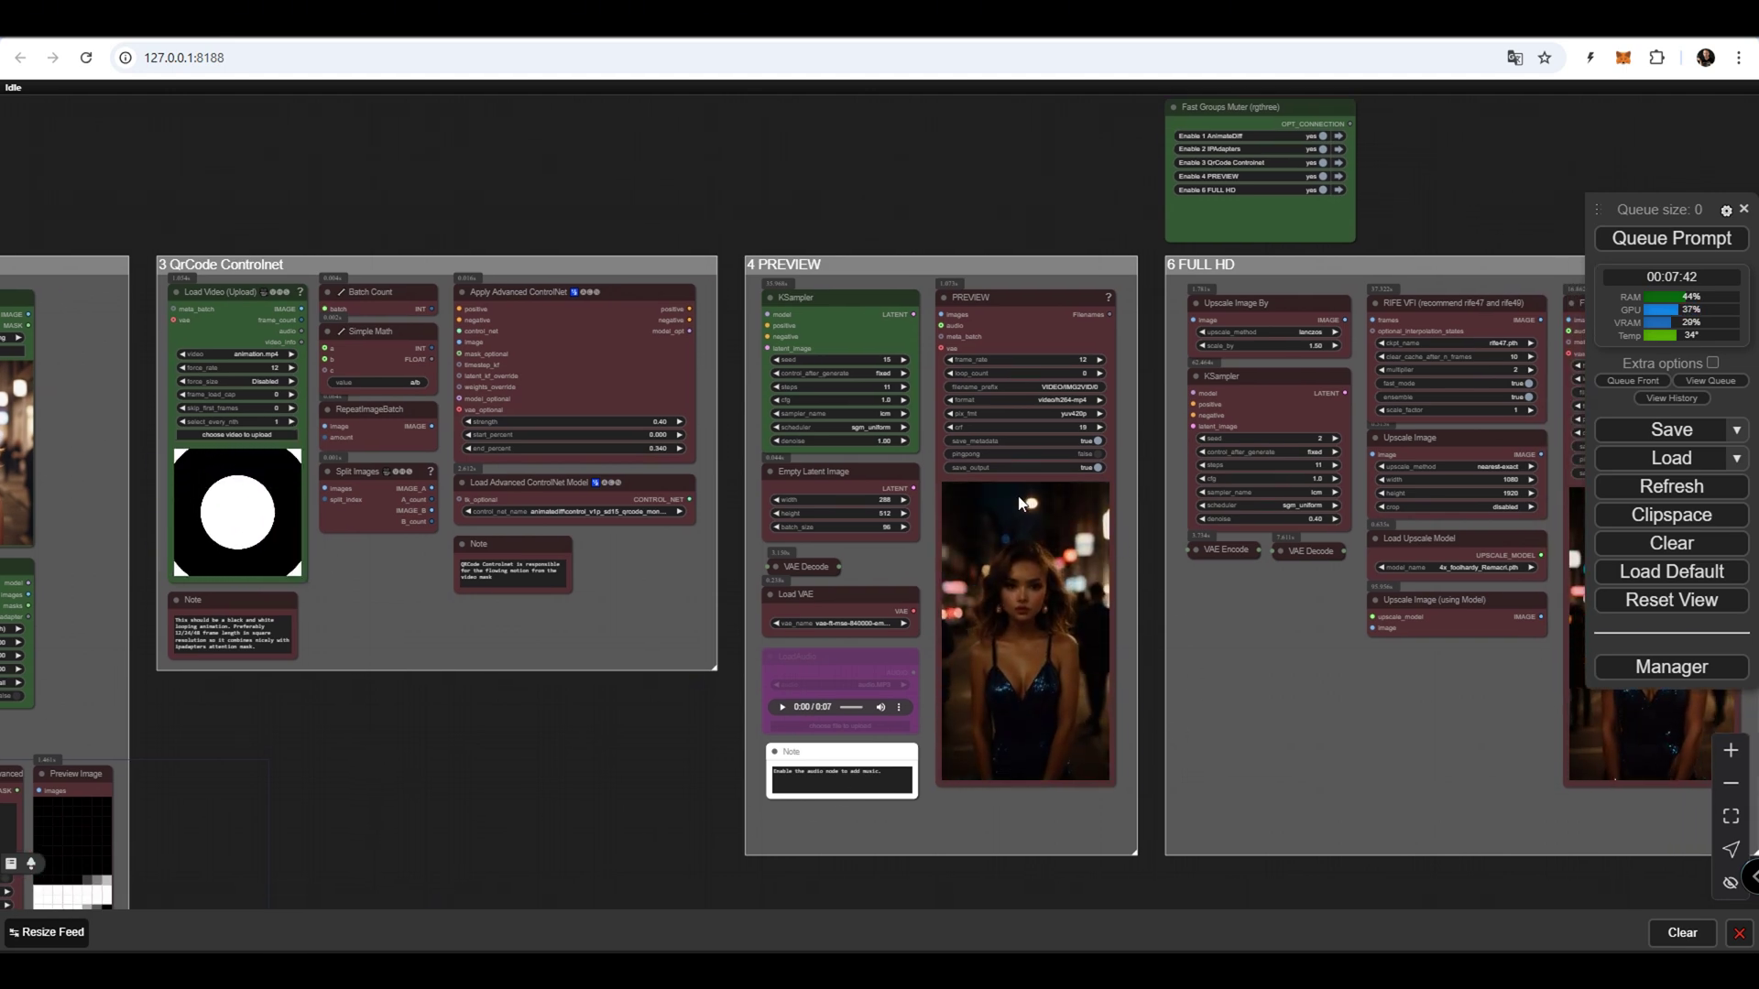
{"action": "left_click_drag", "start_coordinate": [1521, 714], "coordinate": [745, 623]}
{"action": "scroll", "coordinate": [962, 495], "scroll_direction": "up", "scroll_amount": 10}
{"action": "left_click_drag", "start_coordinate": [979, 536], "coordinate": [1224, 436]}
{"action": "scroll", "coordinate": [1224, 436], "scroll_direction": "down", "scroll_amount": 1}
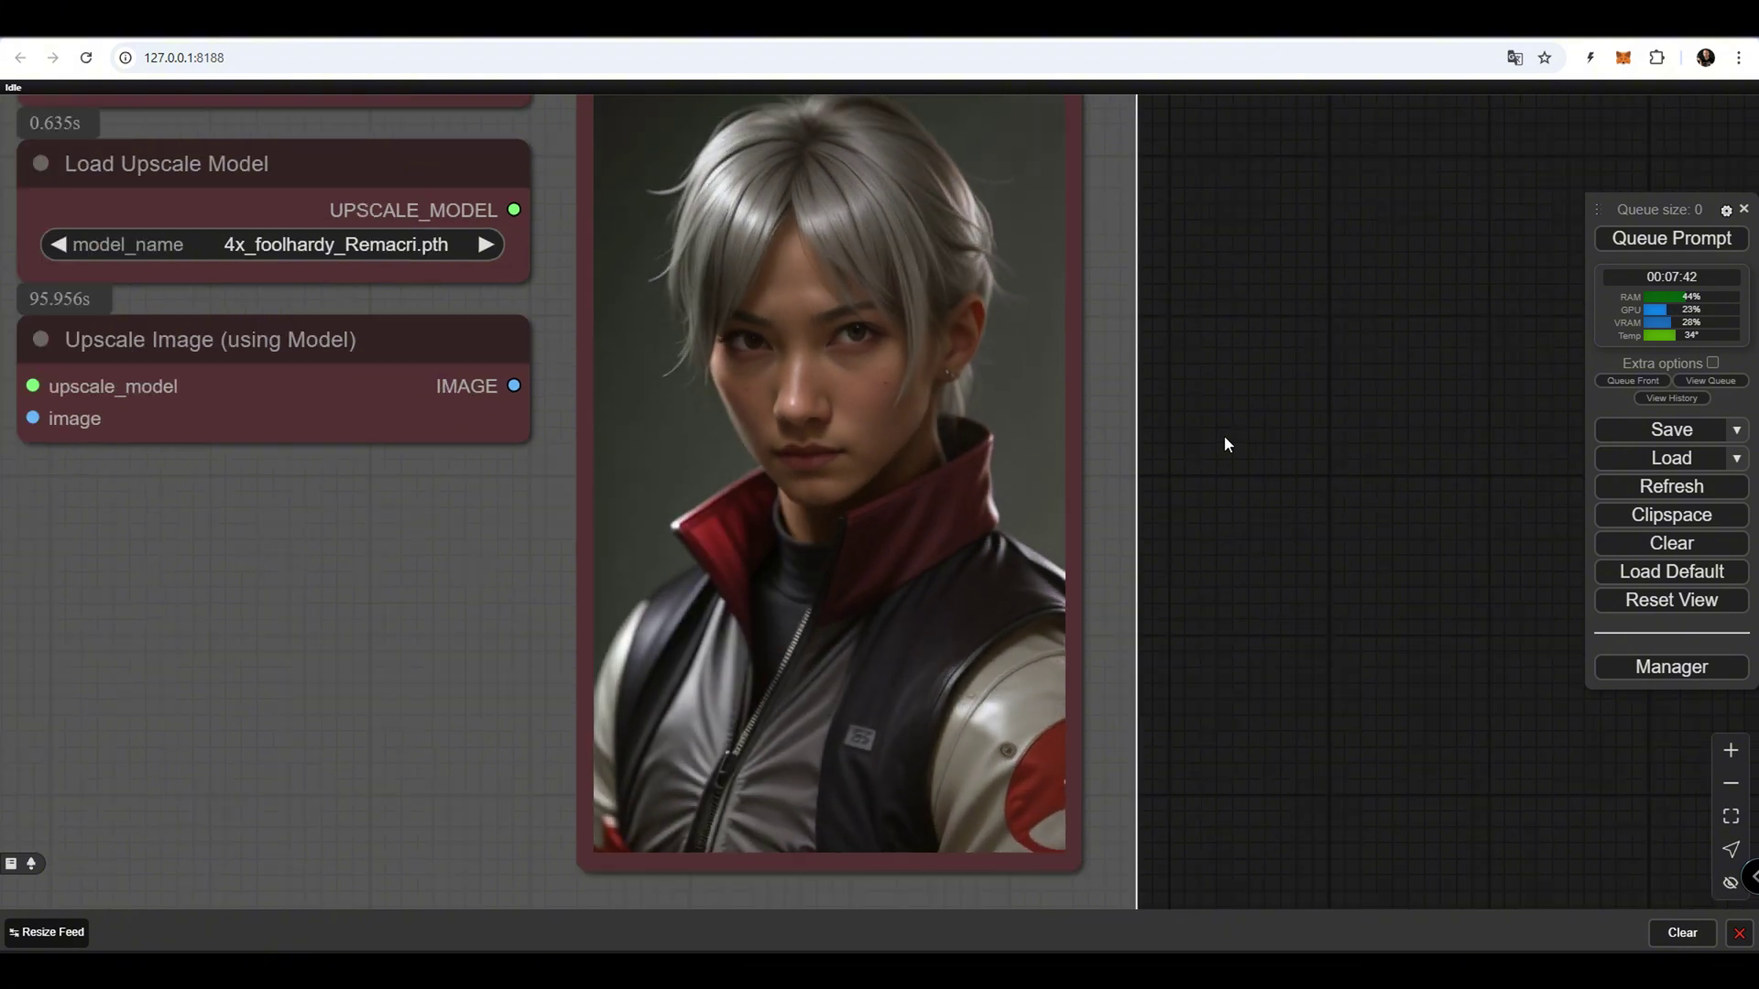
{"action": "left_click_drag", "start_coordinate": [1228, 370], "coordinate": [1230, 439]}
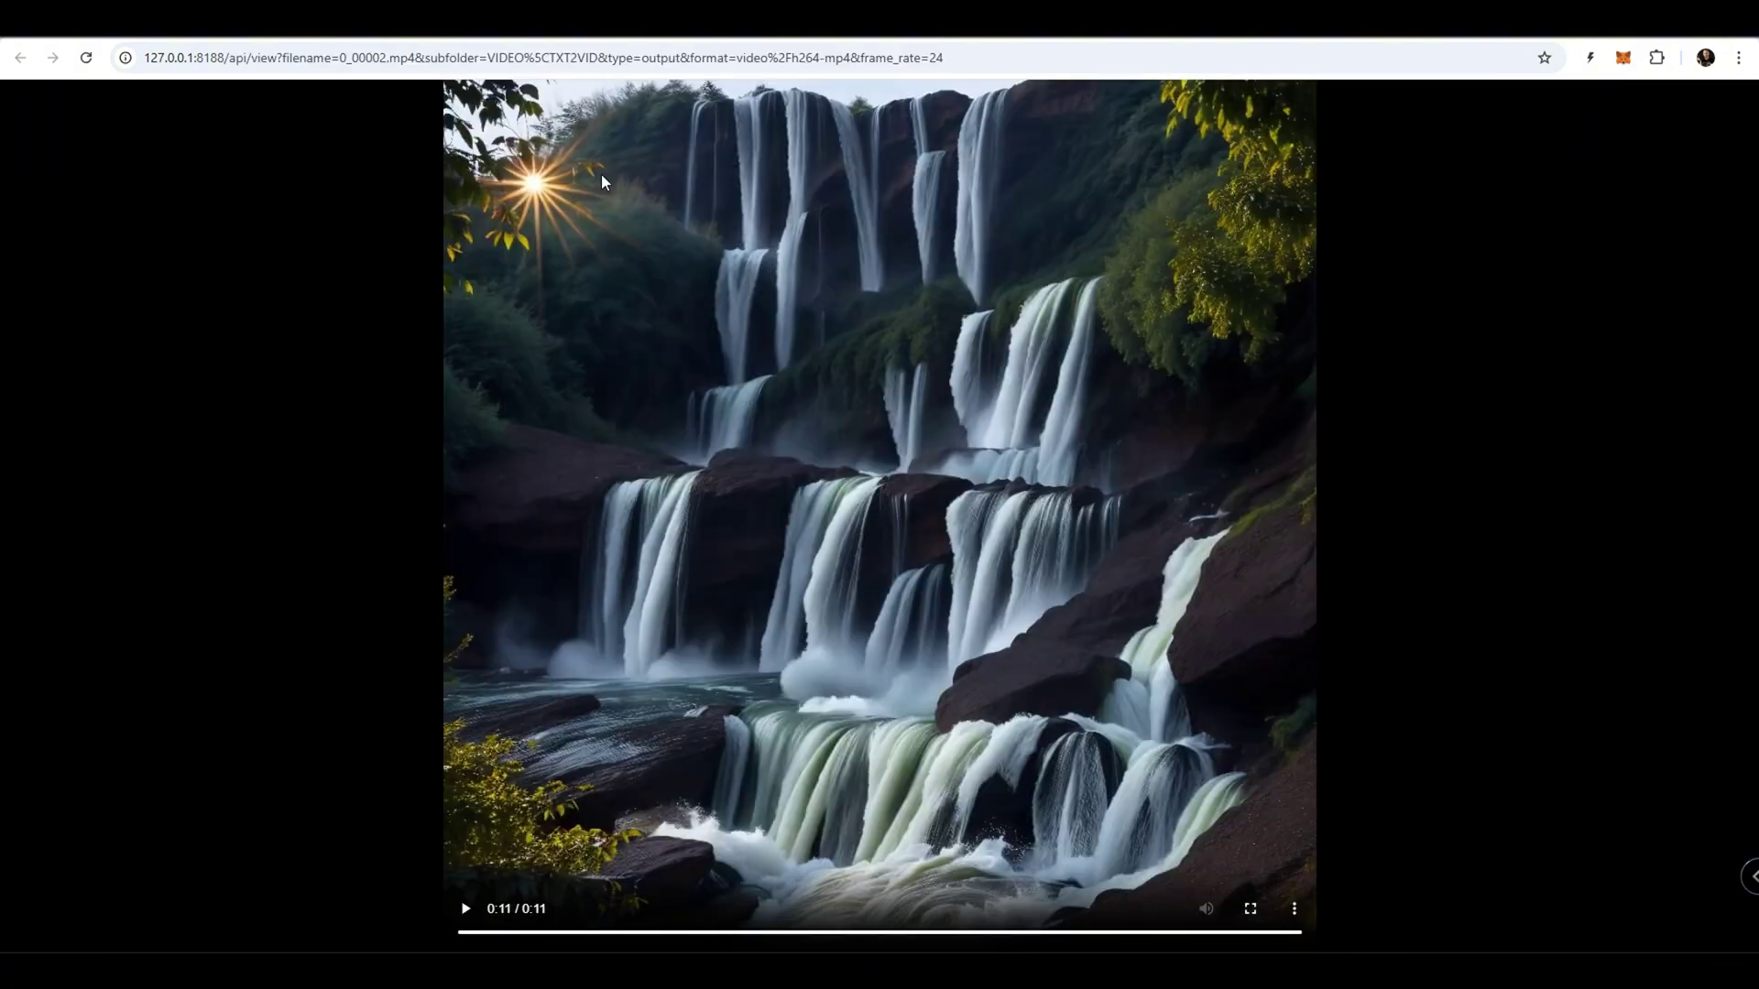
Replay the generated waterfall video from the start.
{"action": "left_click", "coordinate": [688, 282]}
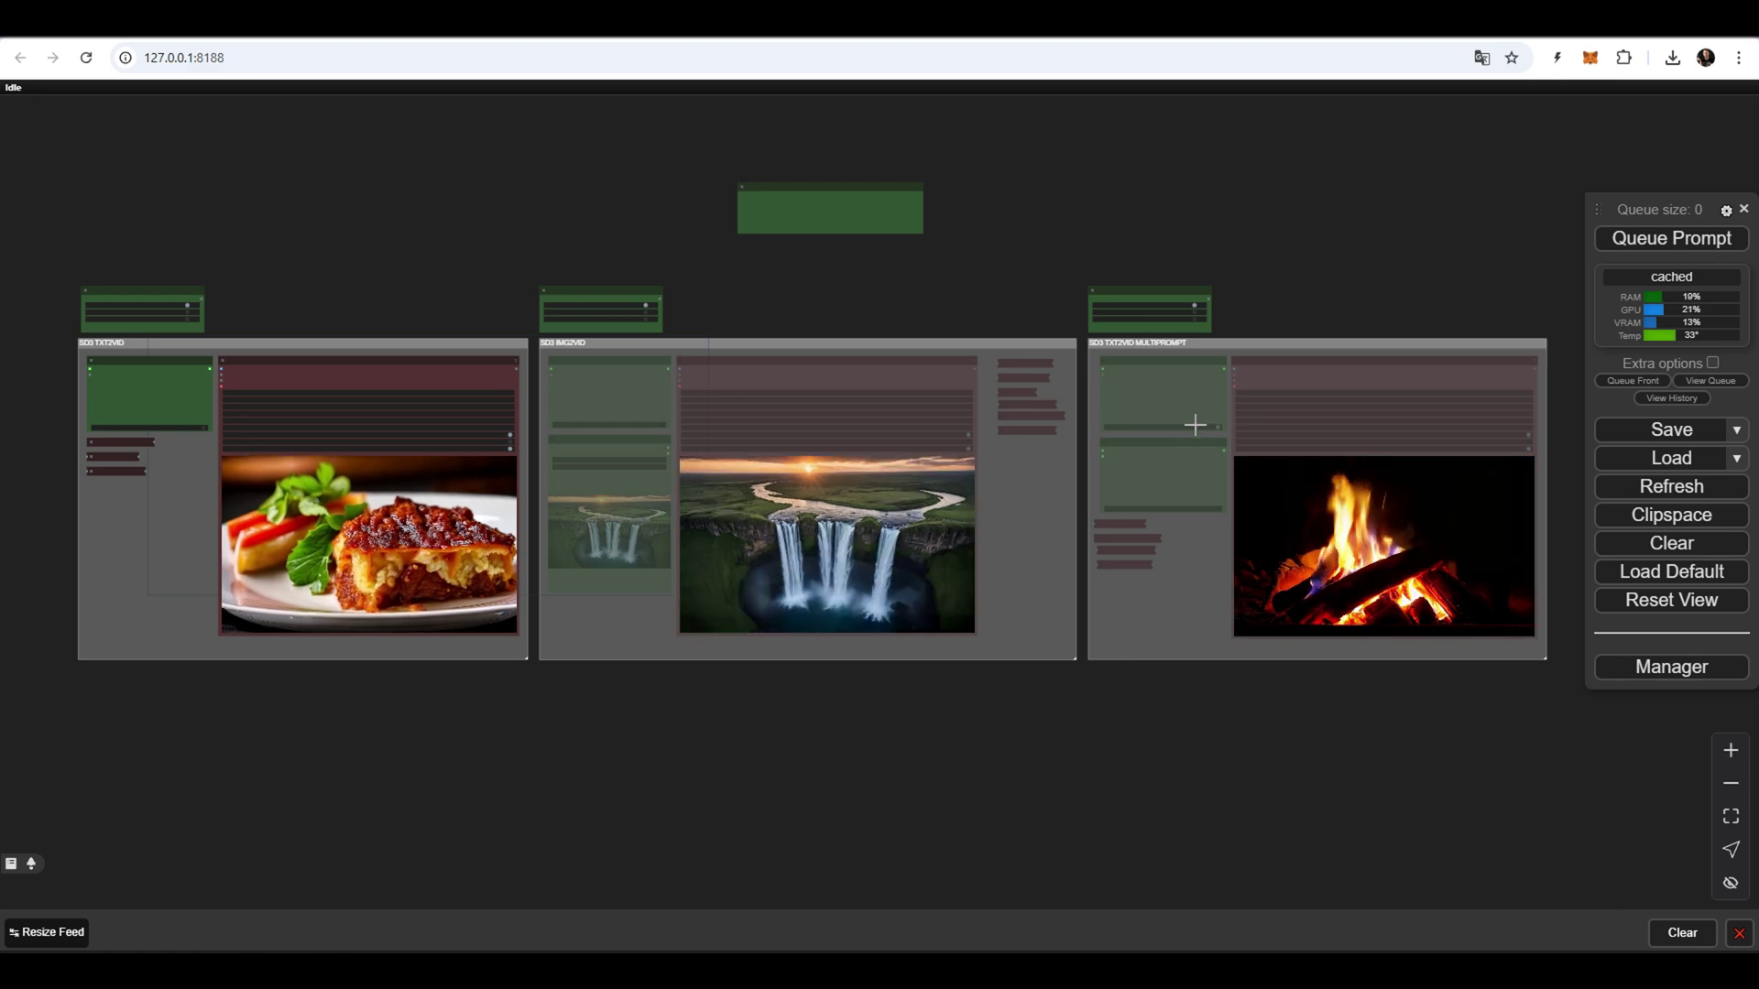
Zoom into the SD3 TXT2VID group's food video preview, then ease back out.
{"action": "scroll", "coordinate": [128, 514], "scroll_direction": "up", "scroll_amount": 10}
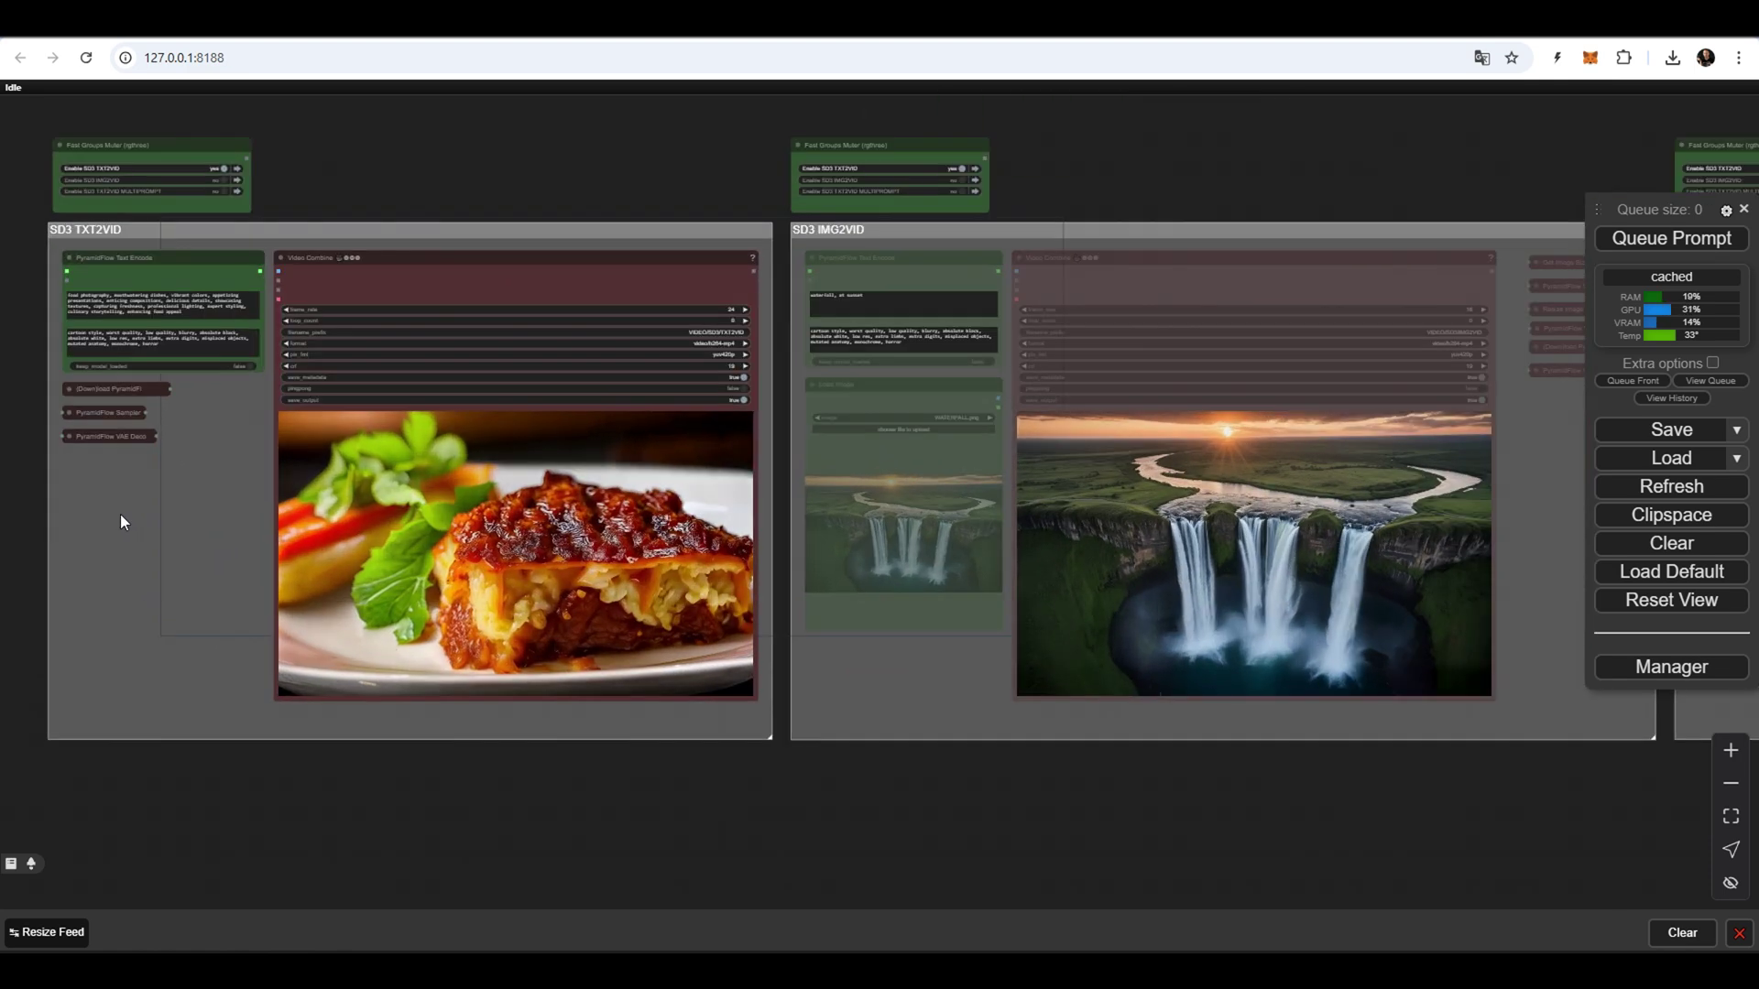
{"action": "scroll", "coordinate": [218, 485], "scroll_direction": "down", "scroll_amount": 3}
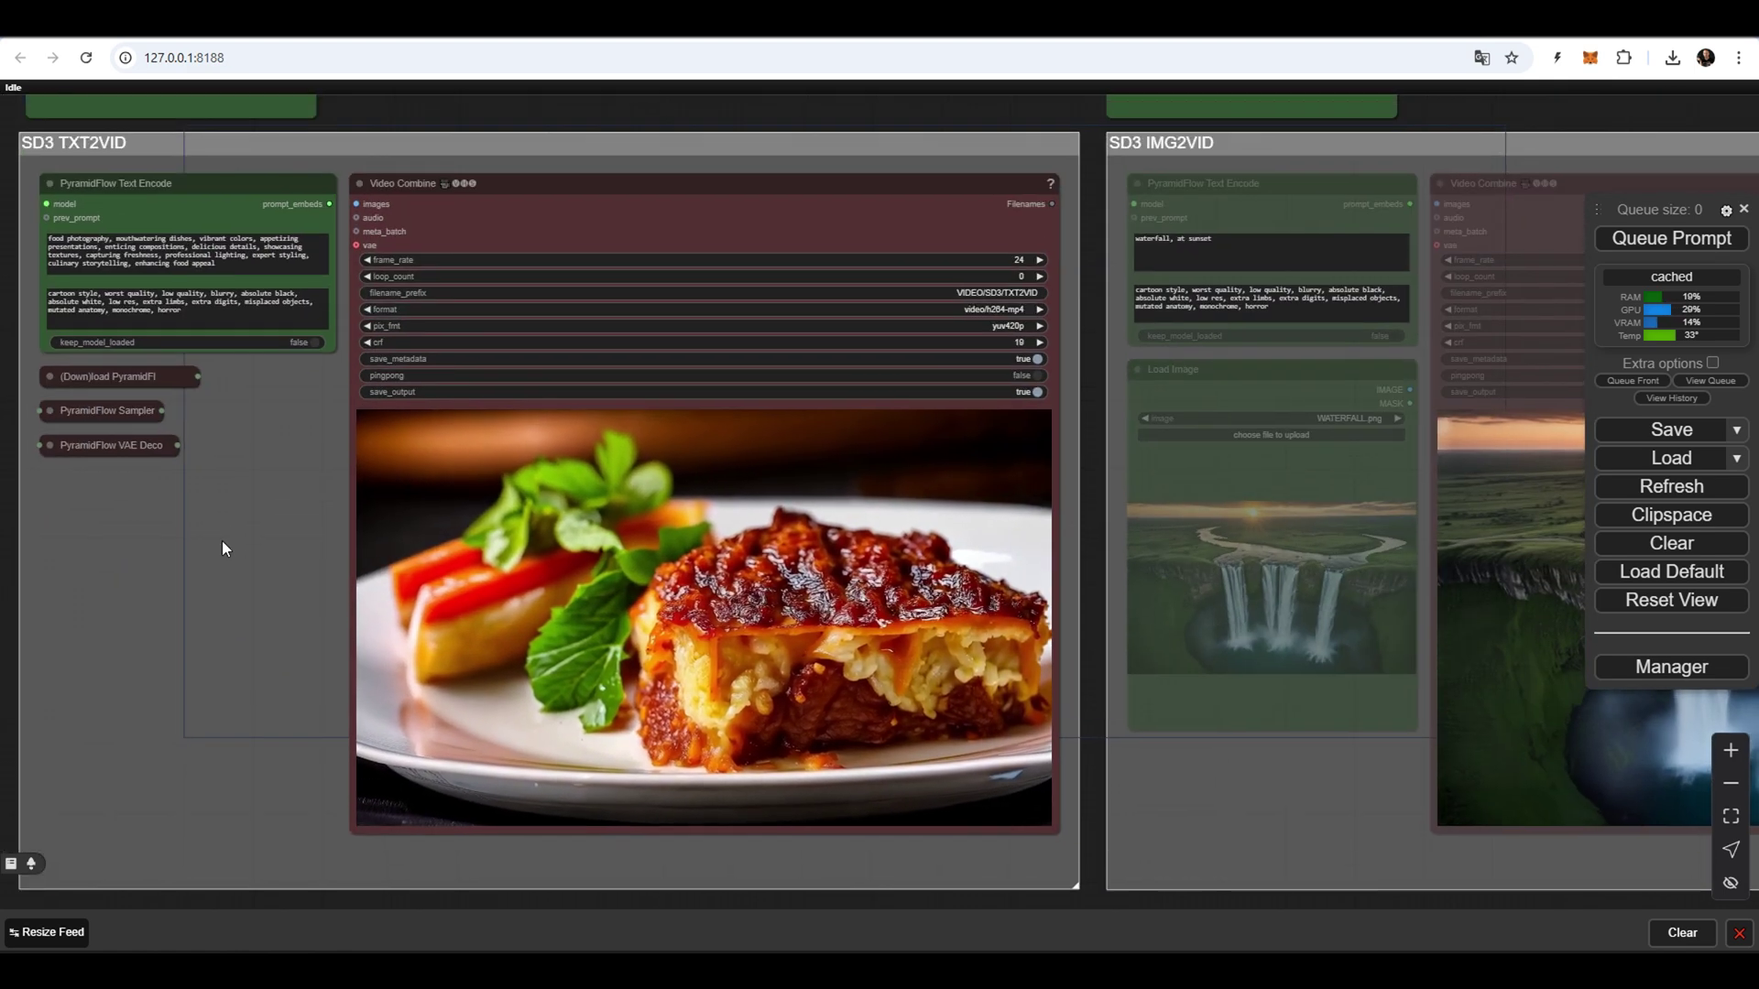